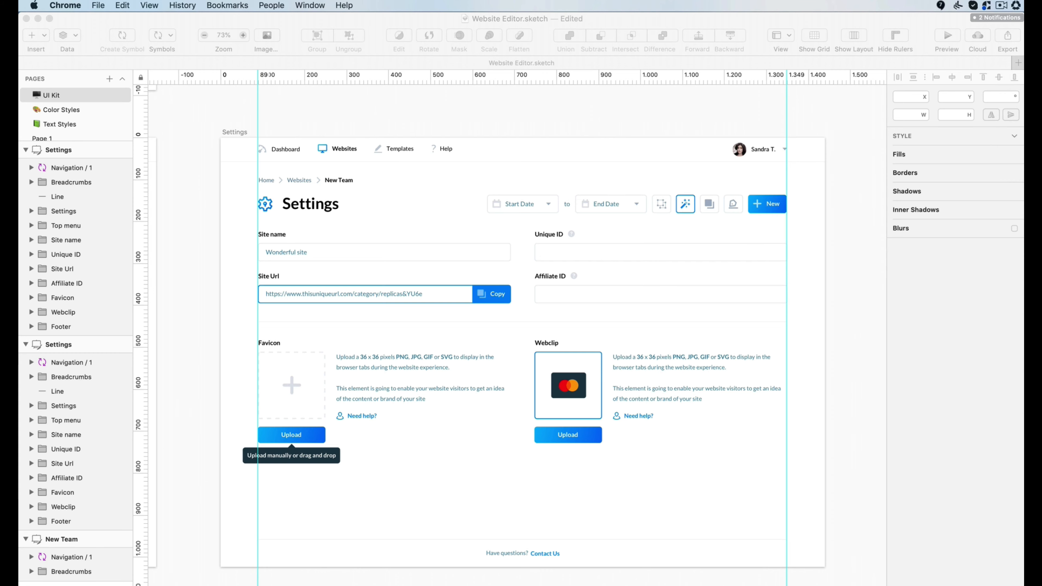
Change the Site name label on the Settings artboard to "Time Zone".
{"action": "left_click", "coordinate": [305, 205]}
{"action": "left_click", "coordinate": [563, 187]}
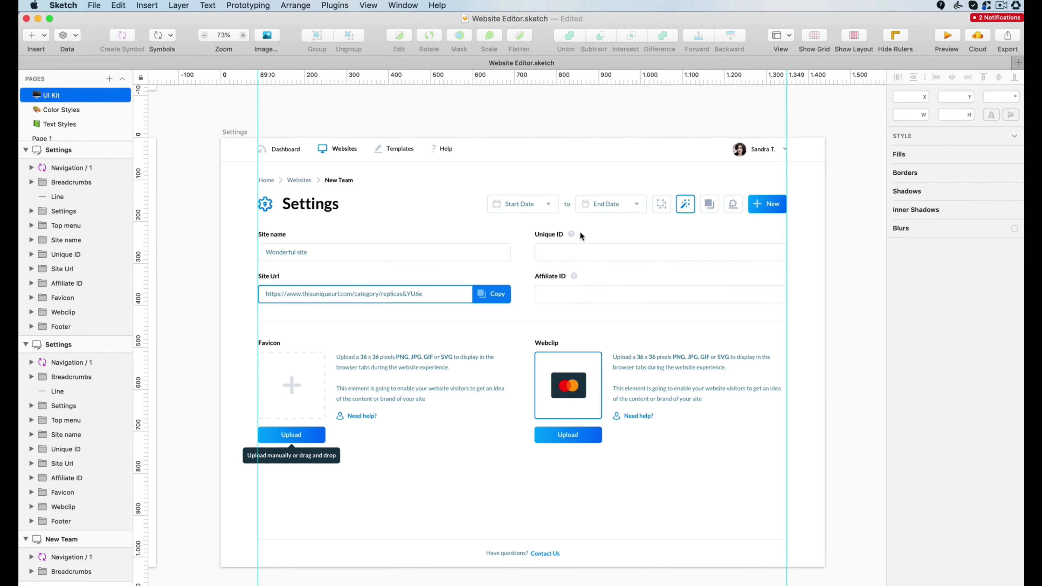
{"action": "scroll", "coordinate": [423, 244], "scroll_direction": "up", "scroll_amount": 5}
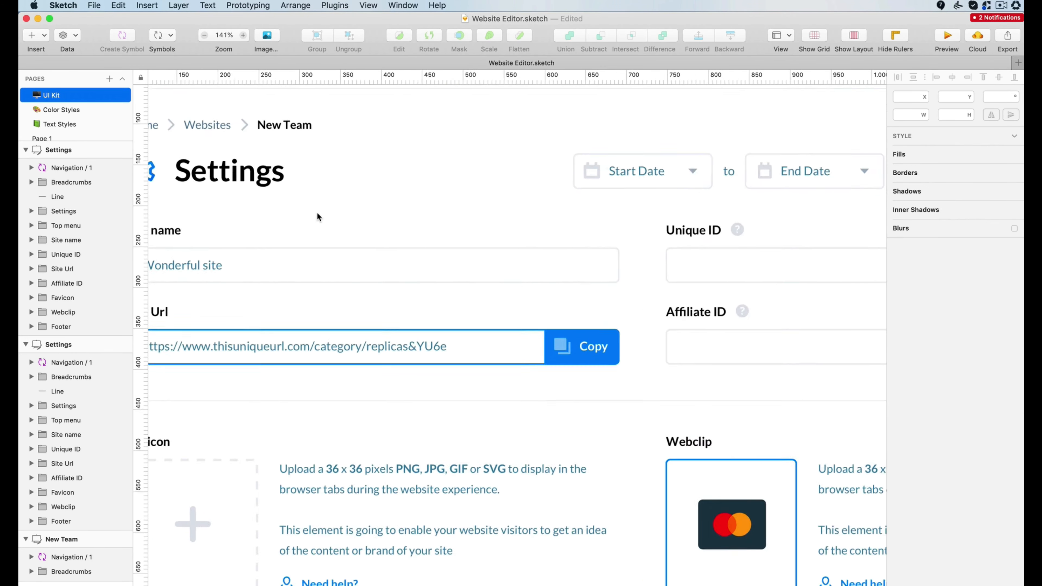
{"action": "scroll", "coordinate": [317, 212], "scroll_direction": "down", "scroll_amount": 4}
{"action": "left_click", "coordinate": [331, 371]}
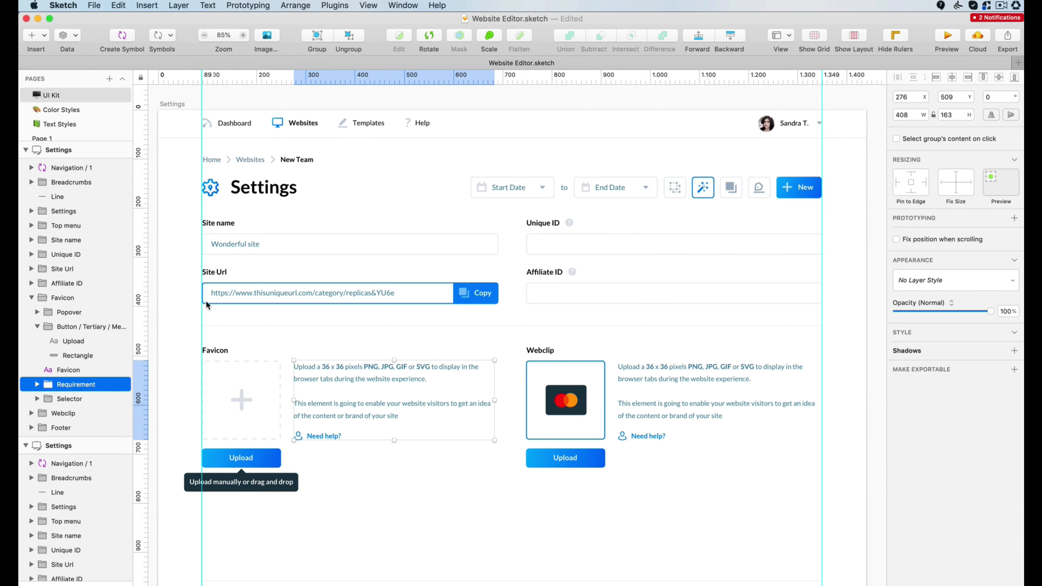
{"action": "double_click", "coordinate": [218, 224]}
{"action": "double_click", "coordinate": [218, 224]}
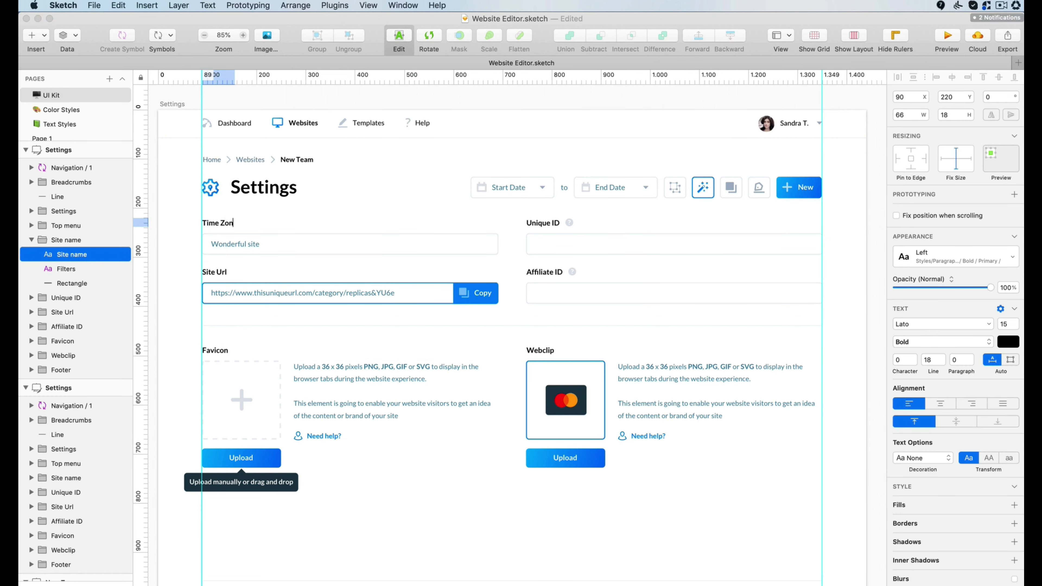
{"action": "key", "text": "Escape"}
Replace the text inside the Time Zone field with "[GMT+2:00] Europe/Rome".
{"action": "scroll", "coordinate": [365, 189], "scroll_direction": "left", "scroll_amount": 3}
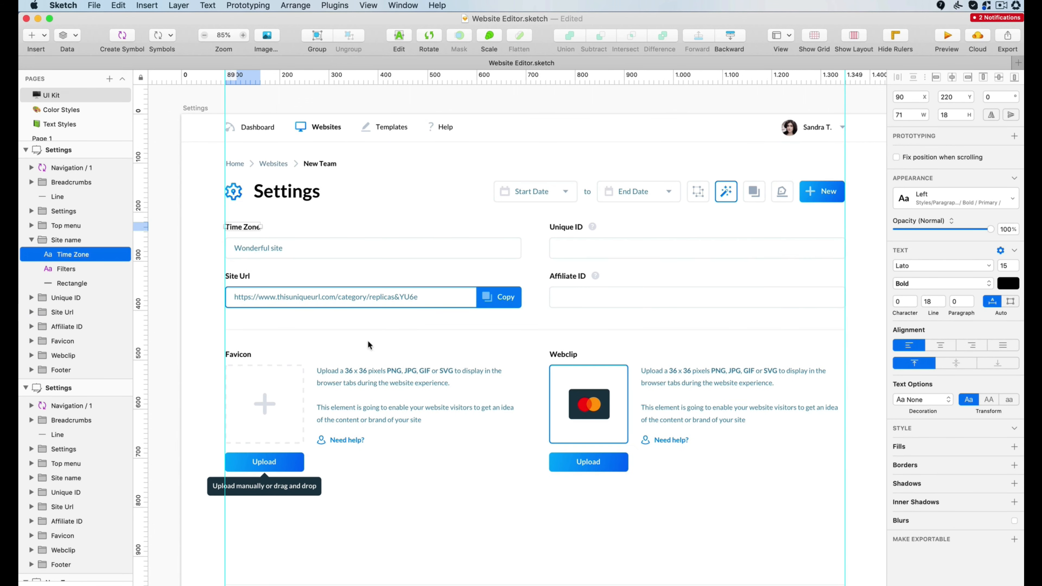
{"action": "scroll", "coordinate": [382, 263], "scroll_direction": "left", "scroll_amount": 2}
{"action": "scroll", "coordinate": [381, 263], "scroll_direction": "up", "scroll_amount": 1}
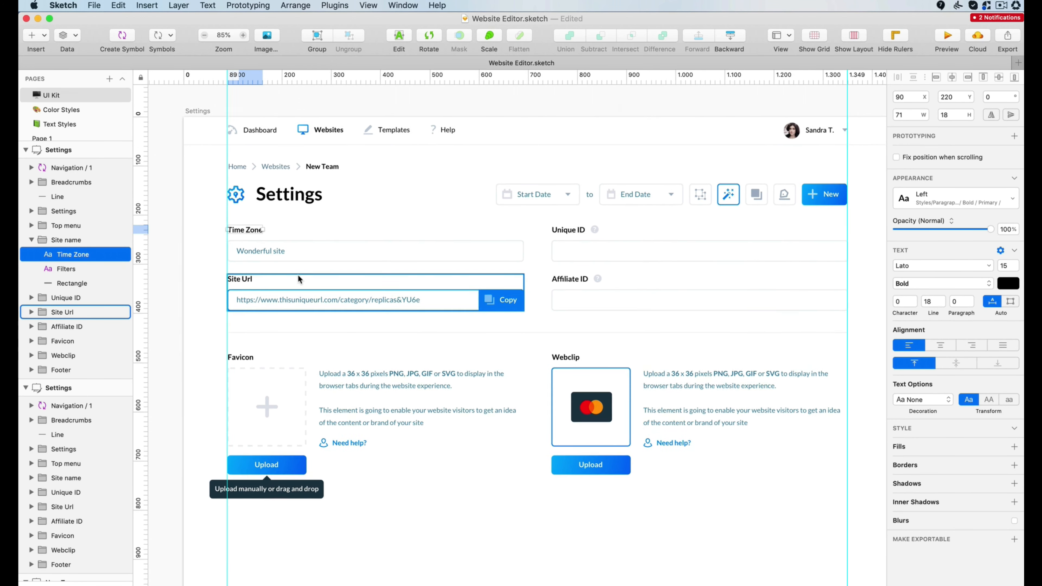
{"action": "double_click", "coordinate": [276, 252]}
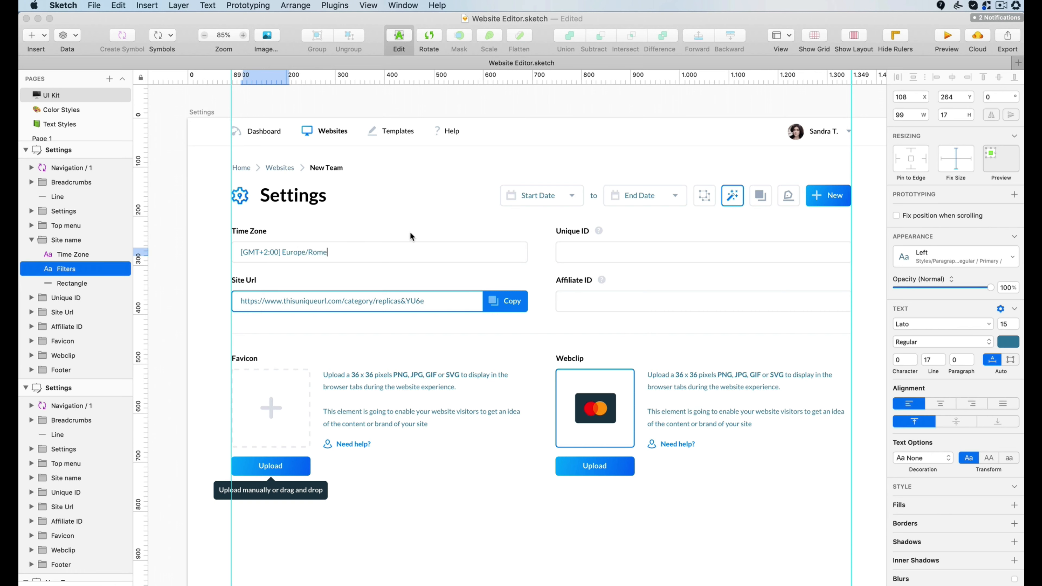
{"action": "key", "text": "Escape"}
Copy the drop-down arrow of the Start Date field and paste it into the Time Zone field.
{"action": "left_click", "coordinate": [572, 195], "text": "super"}
{"action": "left_click", "coordinate": [350, 258], "text": "super"}
{"action": "scroll", "coordinate": [419, 245], "scroll_direction": "down", "scroll_amount": 5}
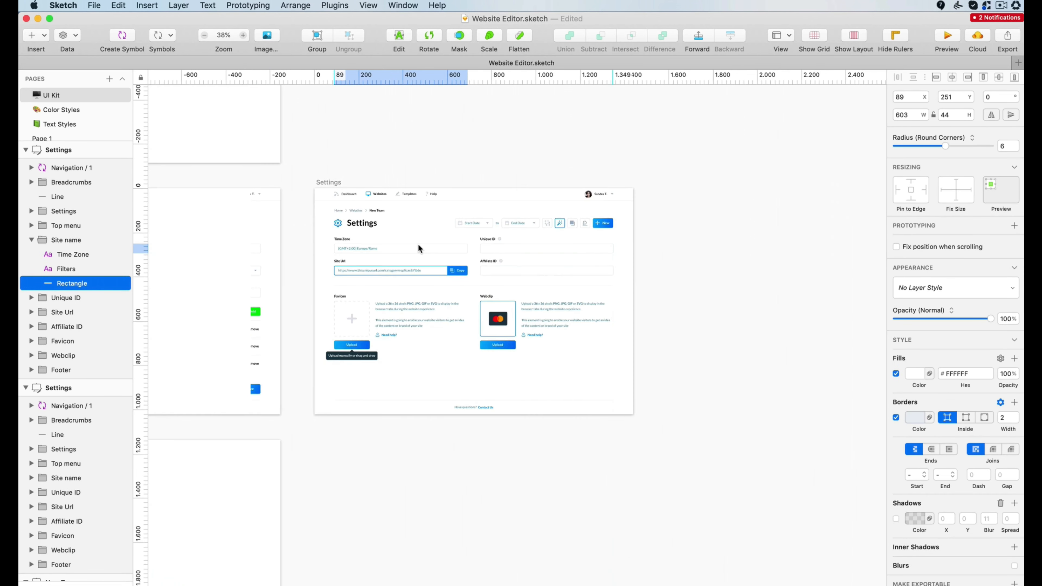
{"action": "scroll", "coordinate": [418, 245], "scroll_direction": "up", "scroll_amount": 10}
{"action": "key", "text": "super+v"}
Nudge the pasted arrow vertically to Y 270 so it is centred in the Time Zone field.
{"action": "key", "text": "shift+Up"}
{"action": "key", "text": "shift+Up"}
{"action": "key", "text": "shift+Up"}
{"action": "key", "text": "Down"}
{"action": "key", "text": "Down"}
{"action": "key", "text": "Down"}
{"action": "key", "text": "Down"}
{"action": "key", "text": "Down"}
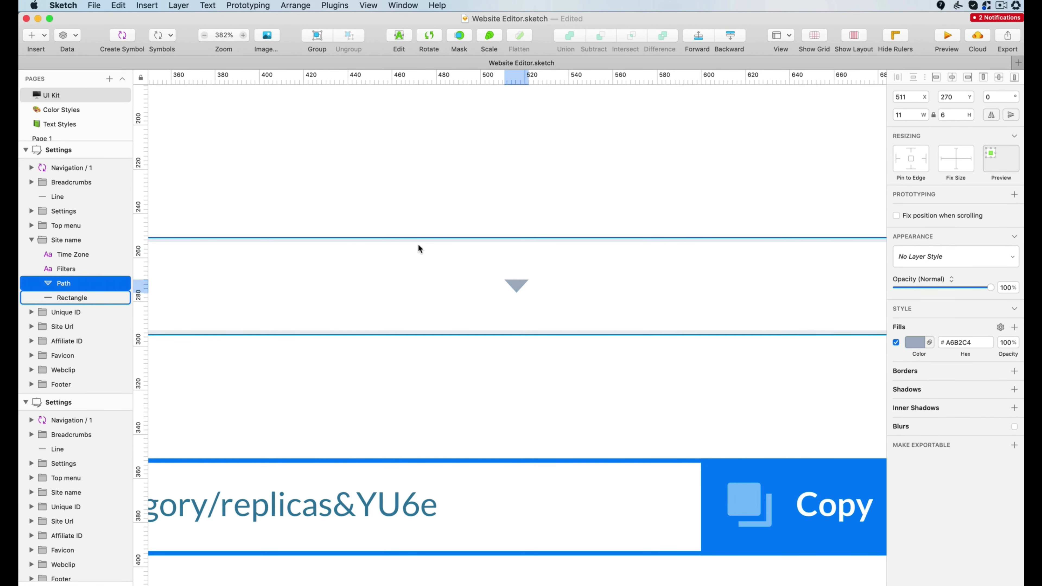
Shift the drop-down arrow horizontally to the right end of the Time Zone field.
{"action": "scroll", "coordinate": [417, 243], "scroll_direction": "down", "scroll_amount": 6}
{"action": "key", "text": "shift+Right"}
{"action": "key", "text": "Right"}
{"action": "key", "text": "Right"}
{"action": "key", "text": "Right"}
{"action": "key", "text": "Right"}
{"action": "key", "text": "Right"}
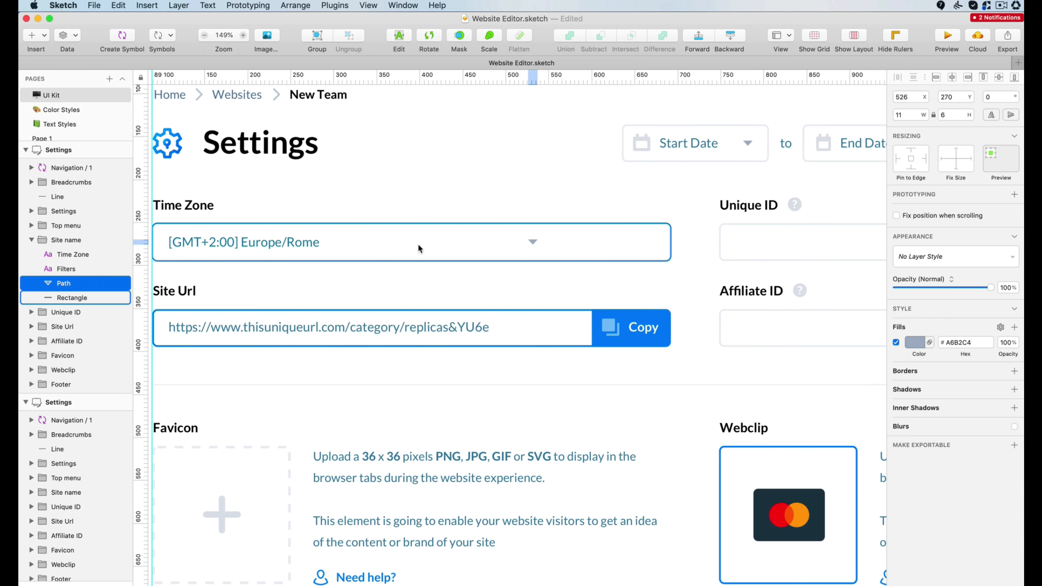
{"action": "key", "text": "shift+Right"}
{"action": "key", "text": "shift+Right"}
{"action": "key", "text": "shift+Right"}
{"action": "key", "text": "shift+Right"}
{"action": "key", "text": "shift+Right"}
{"action": "key", "text": "shift+Right"}
{"action": "key", "text": "shift+Right"}
{"action": "key", "text": "shift+Right"}
{"action": "key", "text": "shift+Right"}
{"action": "left_click", "coordinate": [573, 185]}
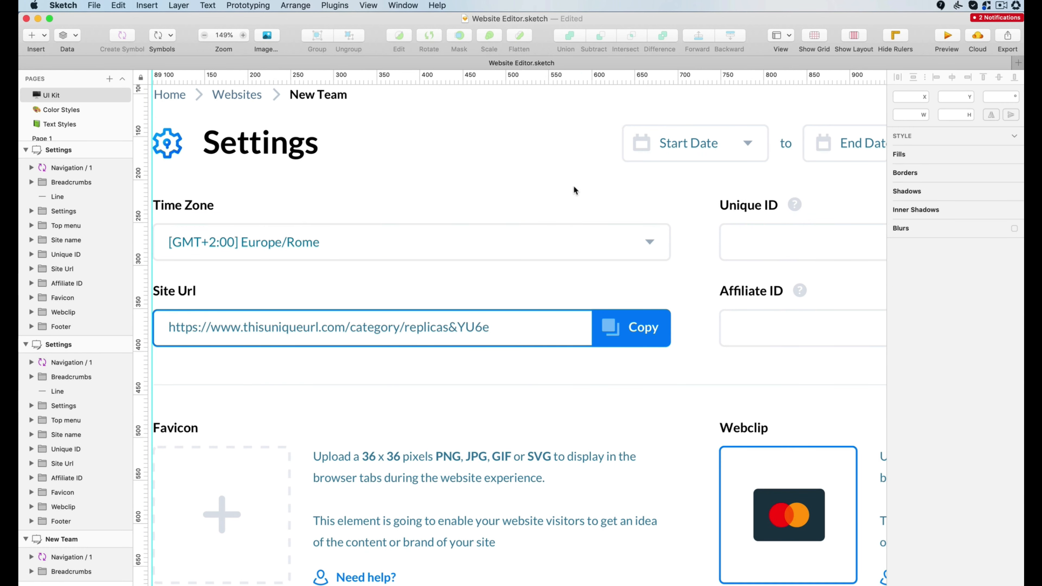
Delete the Site Url group below the Time Zone field.
{"action": "scroll", "coordinate": [731, 182], "scroll_direction": "left", "scroll_amount": 2}
{"action": "scroll", "coordinate": [617, 200], "scroll_direction": "up", "scroll_amount": 2}
{"action": "scroll", "coordinate": [617, 201], "scroll_direction": "down", "scroll_amount": 5}
{"action": "scroll", "coordinate": [616, 200], "scroll_direction": "right", "scroll_amount": 3}
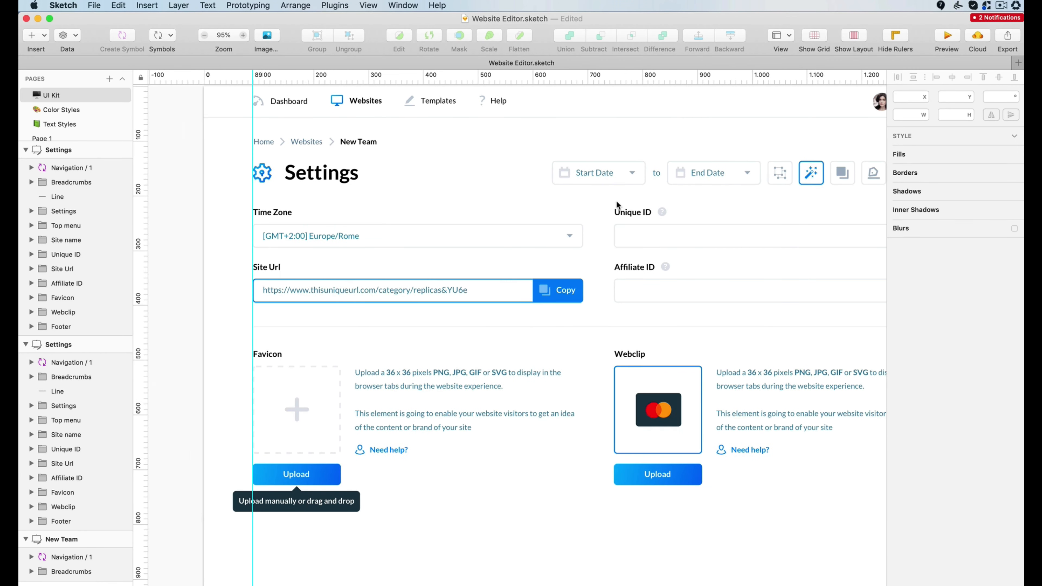
{"action": "left_click", "coordinate": [338, 288]}
{"action": "key", "text": "super+shift+h"}
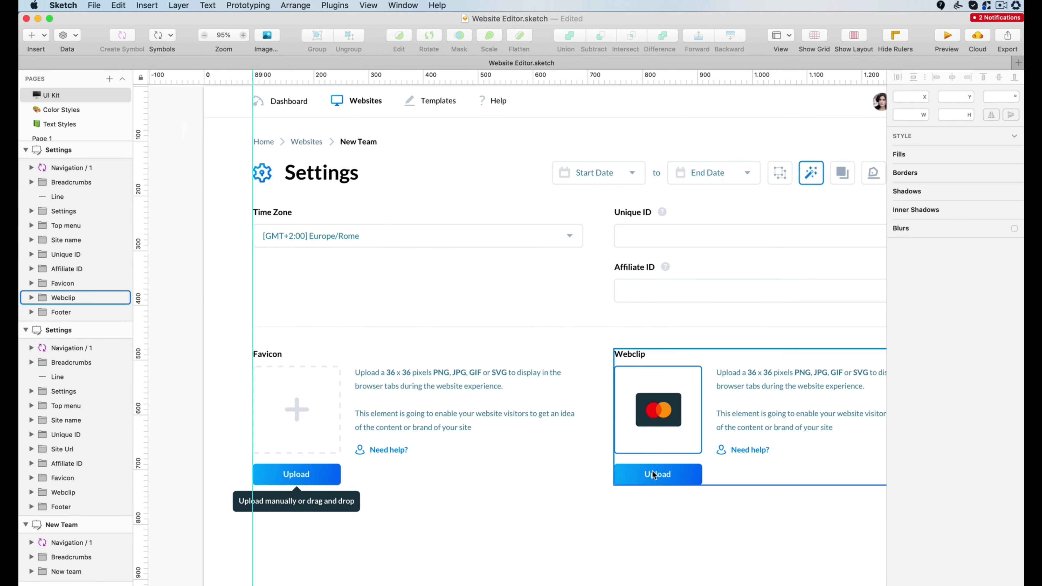
{"action": "left_click", "coordinate": [658, 475]}
{"action": "left_click_drag", "start_coordinate": [670, 481], "coordinate": [551, 280]}
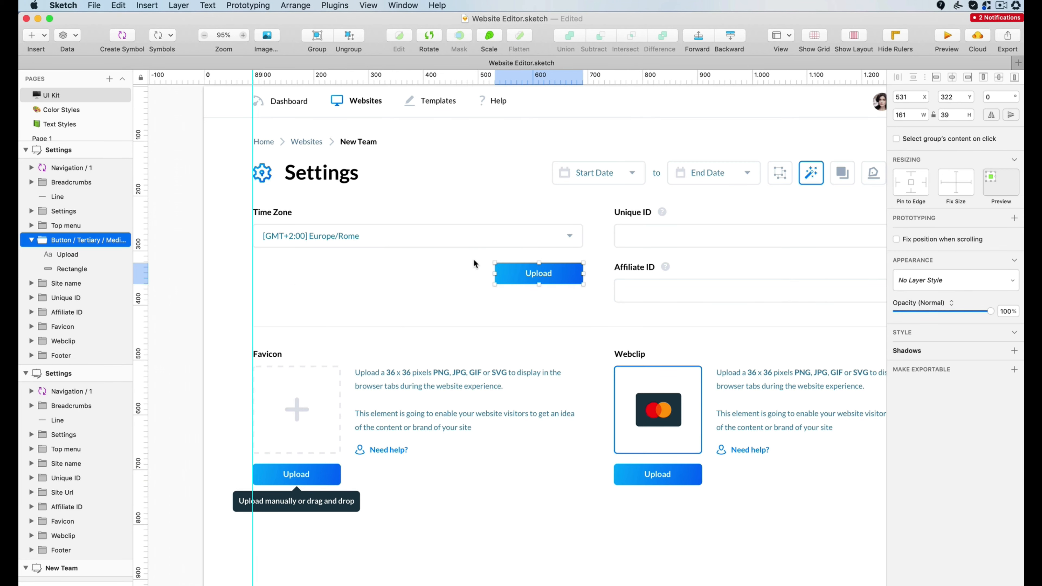
{"action": "key", "text": "BackSpace"}
Copy the Save button from the New Team artboard to just below the right end of the Time Zone field.
{"action": "scroll", "coordinate": [473, 259], "scroll_direction": "down", "scroll_amount": 5}
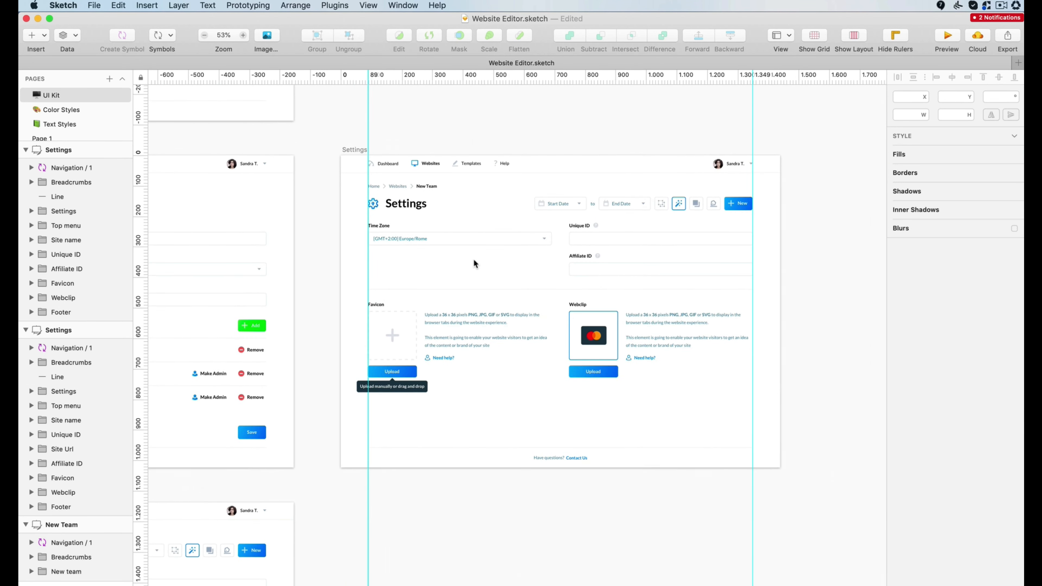
{"action": "scroll", "coordinate": [473, 258], "scroll_direction": "up", "scroll_amount": 4}
{"action": "left_click", "coordinate": [248, 504]}
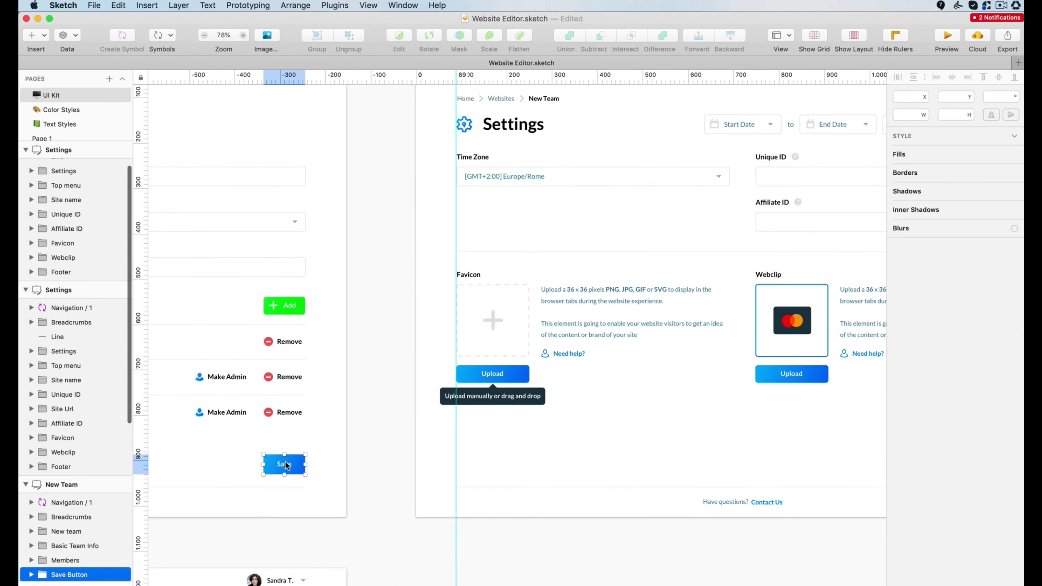
{"action": "left_click_drag", "start_coordinate": [248, 501], "coordinate": [693, 258]}
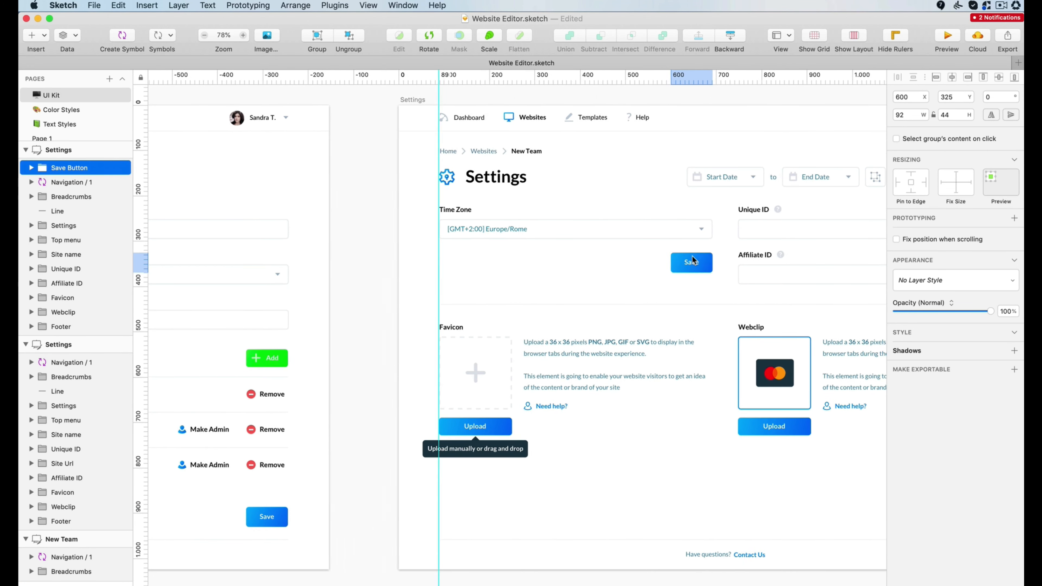
Widen the copied Save button leftwards to about 254 px and change its label to "Detect my Timezone".
{"action": "scroll", "coordinate": [694, 259], "scroll_direction": "up", "scroll_amount": 4}
{"action": "left_click", "coordinate": [536, 304]}
{"action": "left_click", "coordinate": [540, 303]}
{"action": "left_click_drag", "start_coordinate": [537, 300], "coordinate": [428, 299]}
{"action": "double_click", "coordinate": [517, 302]}
{"action": "double_click", "coordinate": [516, 303]}
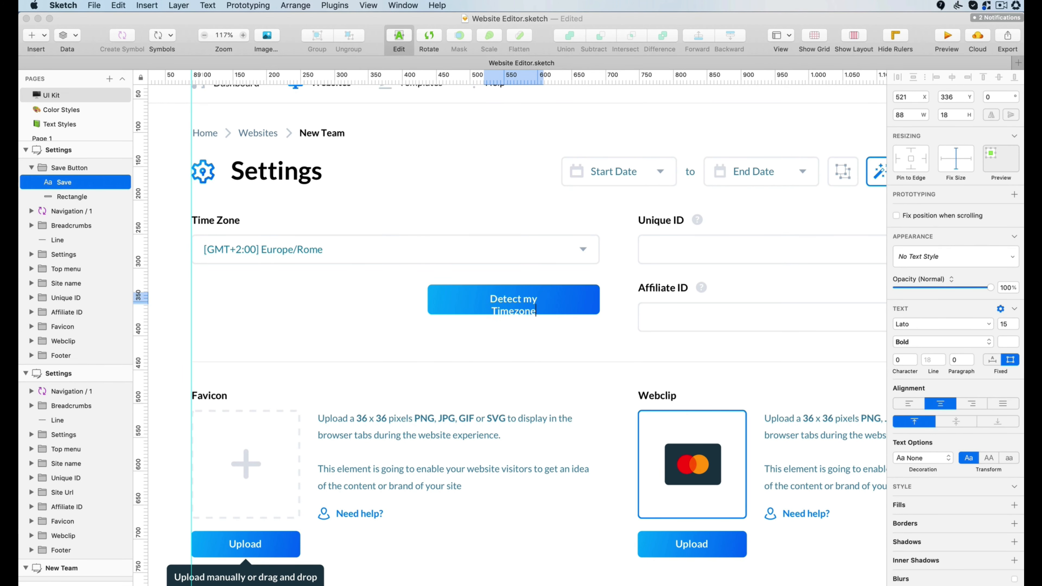
{"action": "key", "text": "Escape"}
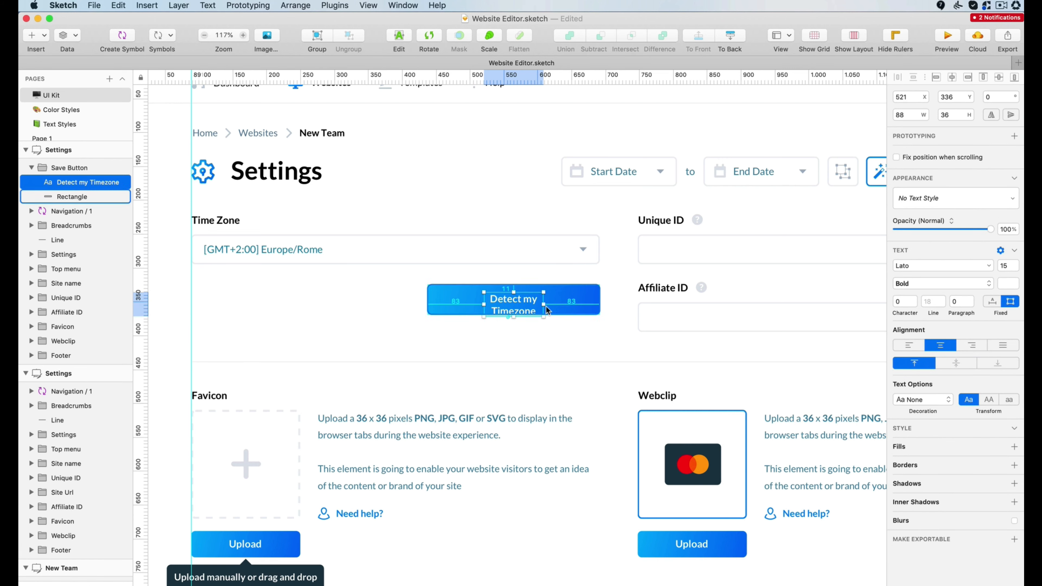
Widen the button's text box to fit its label on one line and narrow the button to 170 px.
{"action": "left_click_drag", "start_coordinate": [544, 304], "coordinate": [571, 303]}
{"action": "left_click", "coordinate": [585, 303]}
{"action": "left_click", "coordinate": [583, 307]}
{"action": "left_click_drag", "start_coordinate": [500, 298], "coordinate": [528, 295]}
{"action": "left_click", "coordinate": [422, 307]}
{"action": "scroll", "coordinate": [423, 307], "scroll_direction": "down", "scroll_amount": 5}
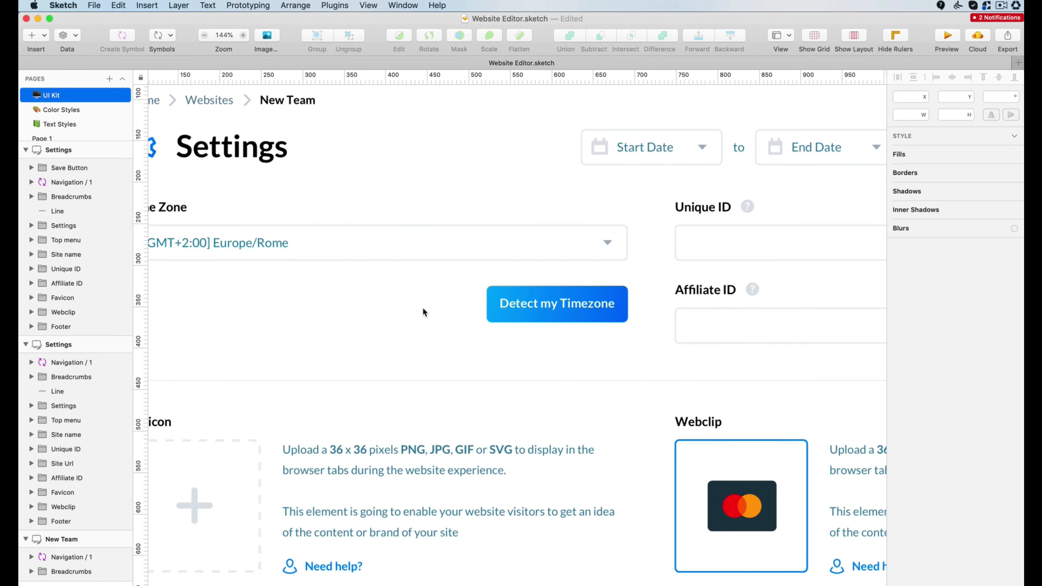
{"action": "scroll", "coordinate": [422, 307], "scroll_direction": "right", "scroll_amount": 2}
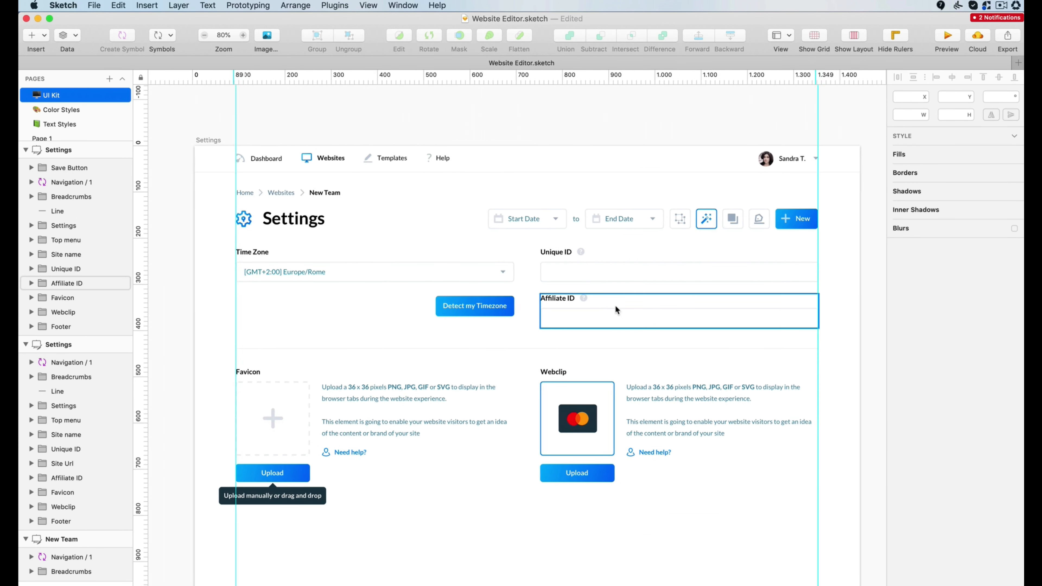
{"action": "left_click", "coordinate": [550, 252]}
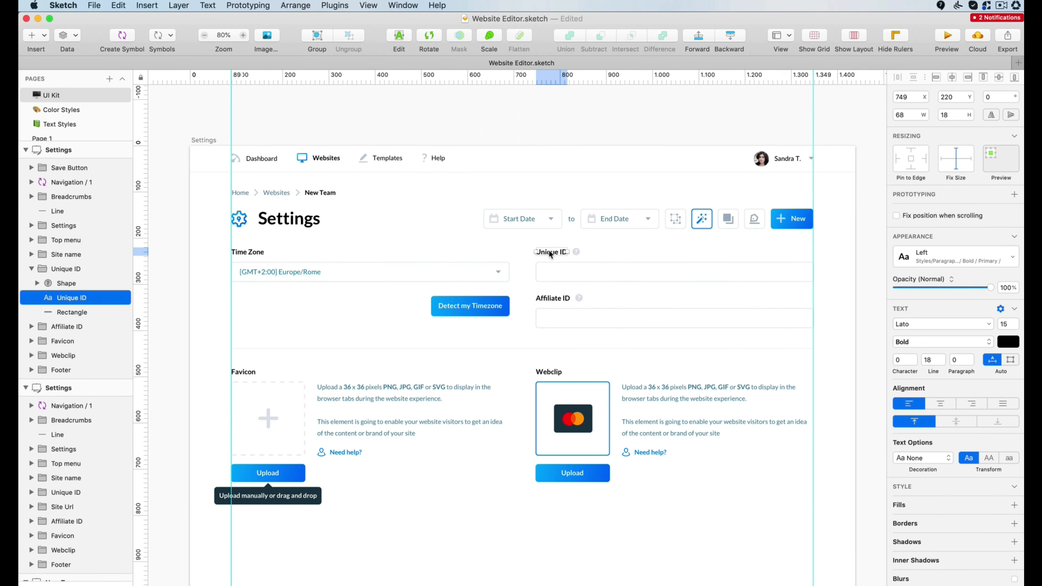
{"action": "left_click", "coordinate": [518, 254]}
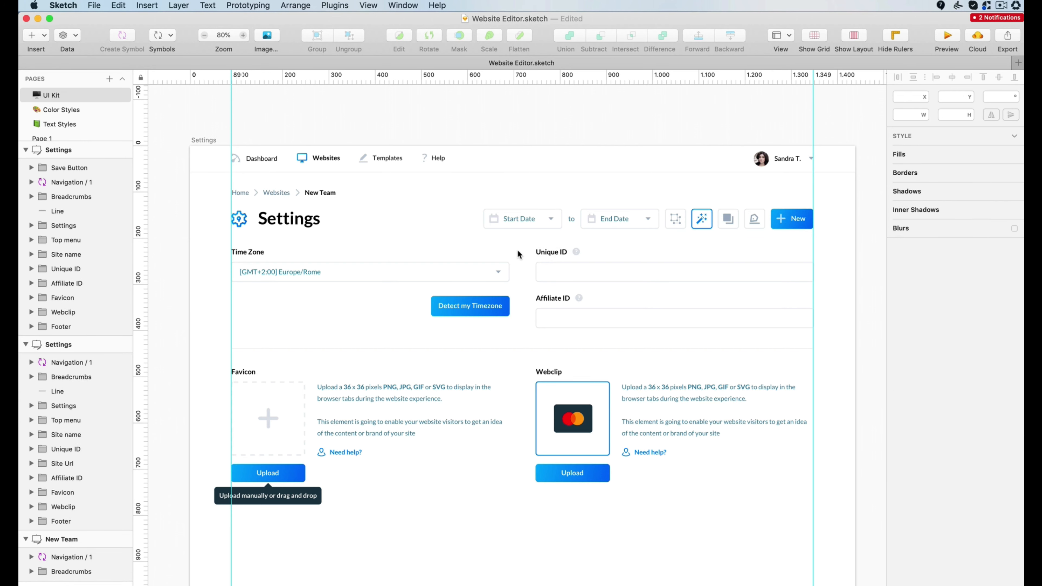
{"action": "left_click", "coordinate": [555, 254]}
{"action": "left_click", "coordinate": [328, 314]}
{"action": "scroll", "coordinate": [328, 314], "scroll_direction": "down", "scroll_amount": 2}
{"action": "key", "text": "super+Tab"}
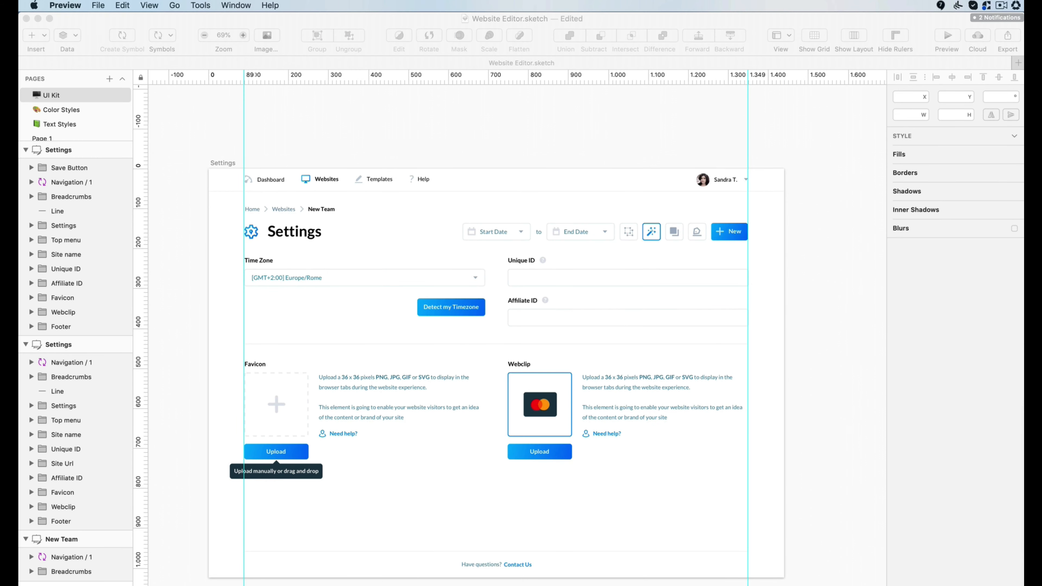
{"action": "key", "text": "super+Tab"}
{"action": "left_click", "coordinate": [275, 375]}
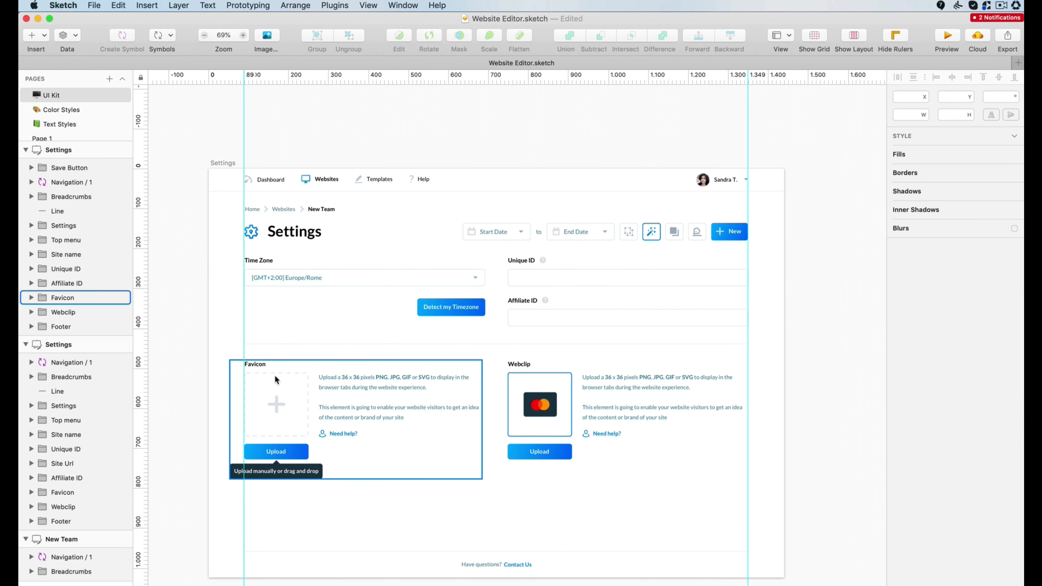
{"action": "double_click", "coordinate": [393, 386]}
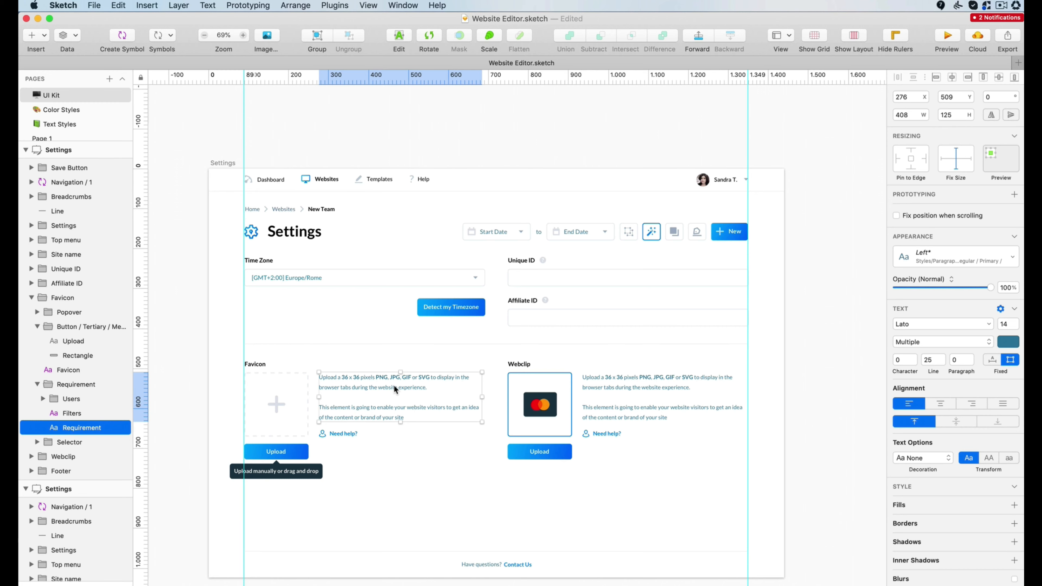
Move the divider line with the Favicon and Webclip sections down to just above the footer.
{"action": "left_click_drag", "start_coordinate": [216, 337], "coordinate": [649, 491]}
{"action": "left_click_drag", "start_coordinate": [611, 407], "coordinate": [611, 495]}
{"action": "left_click", "coordinate": [582, 369]}
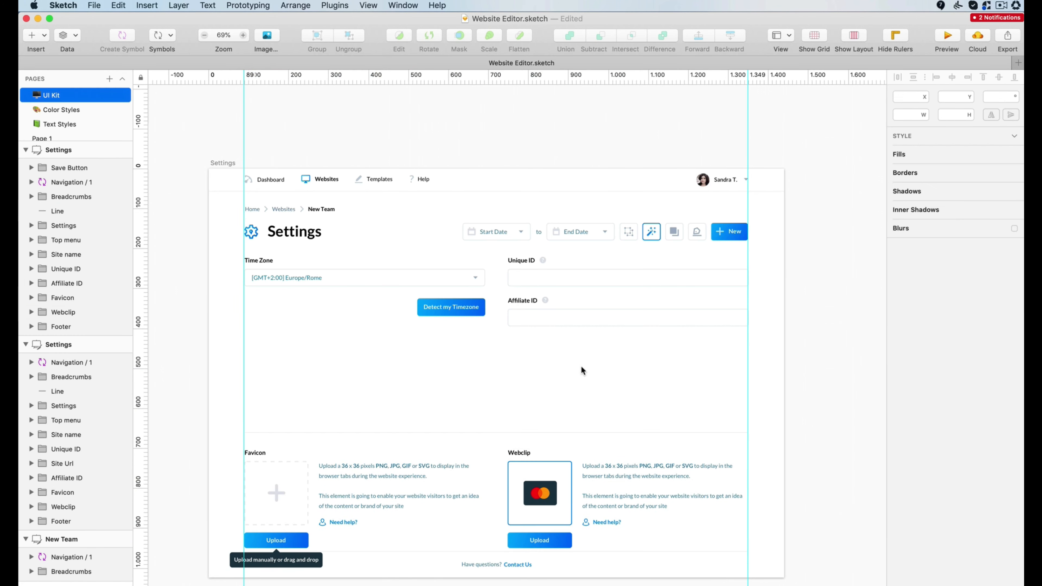
Nudge the Detect my Timezone button up to Y 319, closer to the Time Zone field.
{"action": "left_click", "coordinate": [461, 310]}
{"action": "key", "text": "Up"}
{"action": "key", "text": "Up"}
{"action": "key", "text": "Up"}
{"action": "key", "text": "Up"}
{"action": "key", "text": "Up"}
{"action": "key", "text": "Up"}
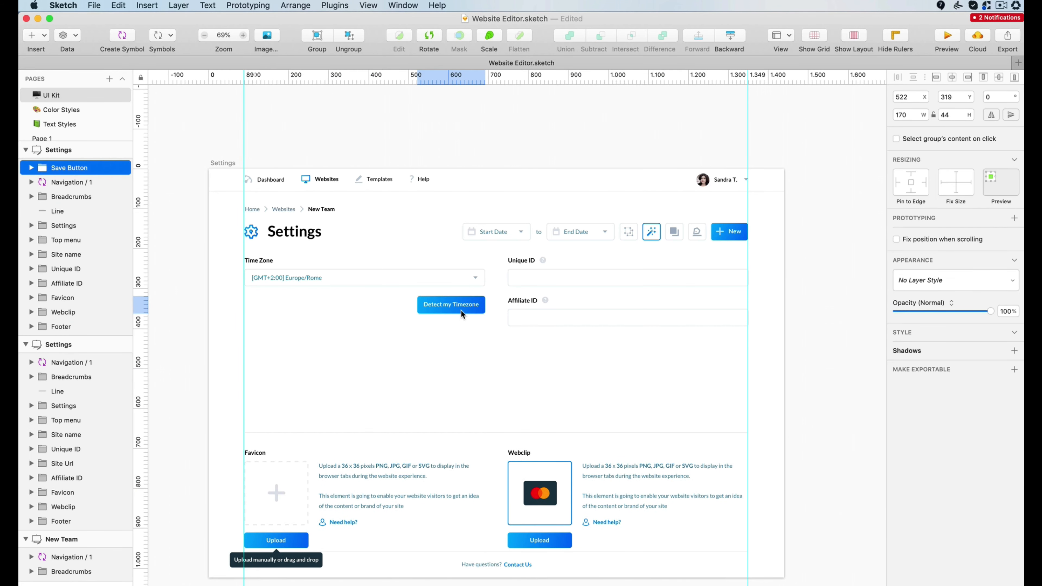
{"action": "left_click", "coordinate": [346, 349]}
Copy the Start Date field's background rectangle and paste it into the Settings artboard.
{"action": "scroll", "coordinate": [346, 349], "scroll_direction": "up", "scroll_amount": 4}
{"action": "scroll", "coordinate": [346, 349], "scroll_direction": "right", "scroll_amount": 1}
{"action": "left_click", "coordinate": [586, 172], "text": "super"}
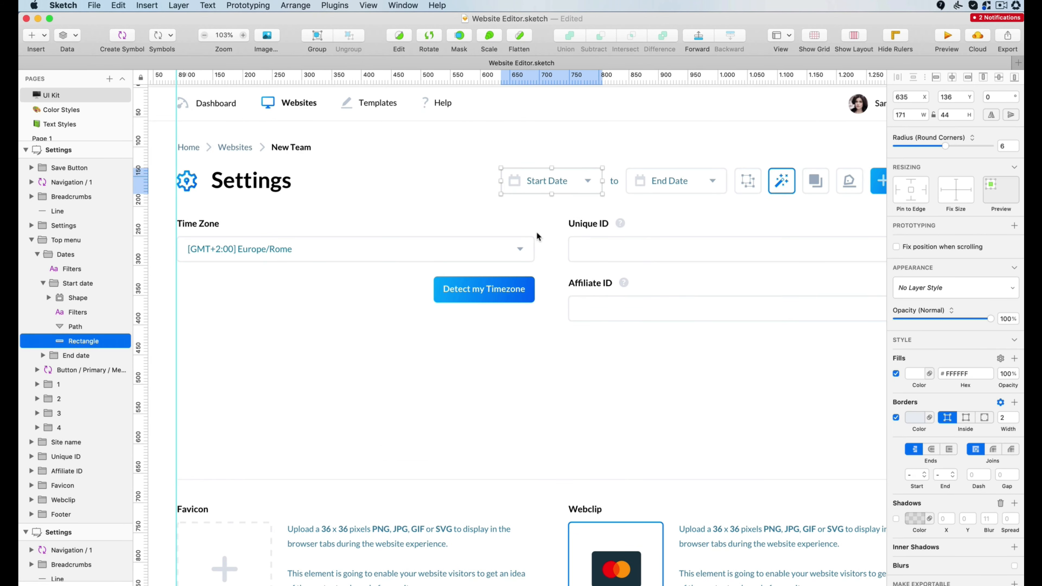
{"action": "scroll", "coordinate": [537, 232], "scroll_direction": "left", "scroll_amount": 1}
{"action": "left_click", "coordinate": [323, 372]}
{"action": "scroll", "coordinate": [322, 372], "scroll_direction": "down", "scroll_amount": 2}
{"action": "scroll", "coordinate": [322, 373], "scroll_direction": "up", "scroll_amount": 5}
{"action": "key", "text": "super+v"}
Shape the pasted rectangle into a 76 px wide pill with corner radius 22 at the left guide below the Time Zone field.
{"action": "left_click_drag", "start_coordinate": [529, 338], "coordinate": [302, 309]}
{"action": "left_click_drag", "start_coordinate": [946, 146], "coordinate": [994, 145]}
{"action": "left_click_drag", "start_coordinate": [364, 314], "coordinate": [275, 318]}
Duplicate the pill and narrow the copy to a 44 × 44 px circle centred inside it.
{"action": "left_click", "coordinate": [303, 319]}
{"action": "left_click", "coordinate": [300, 319]}
{"action": "key", "text": "super+d"}
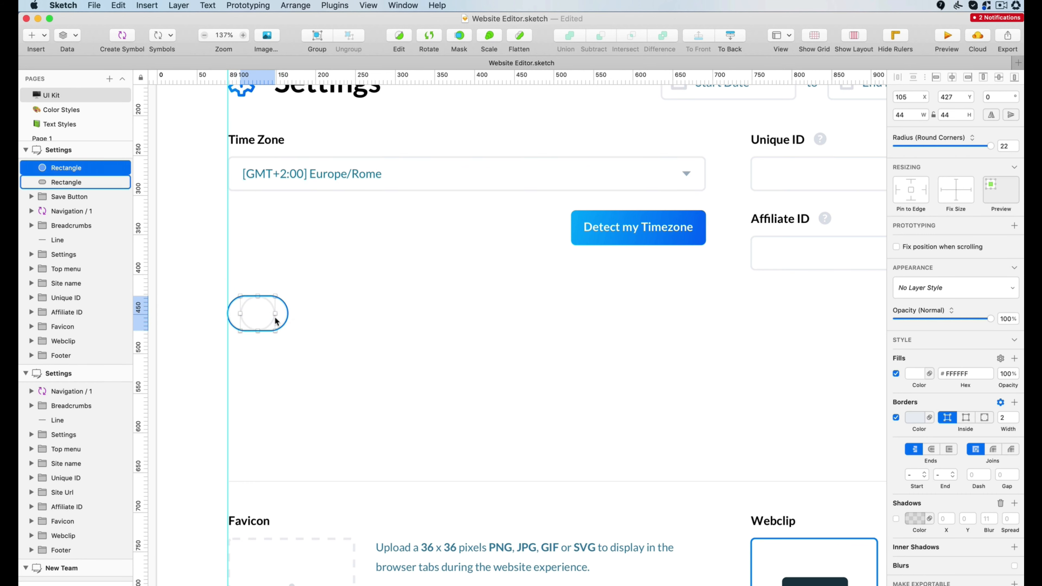
Scale the circle to 80% from its centre and place it at the left end of the pill.
{"action": "left_click", "coordinate": [490, 36]}
{"action": "type", "text": "80"}
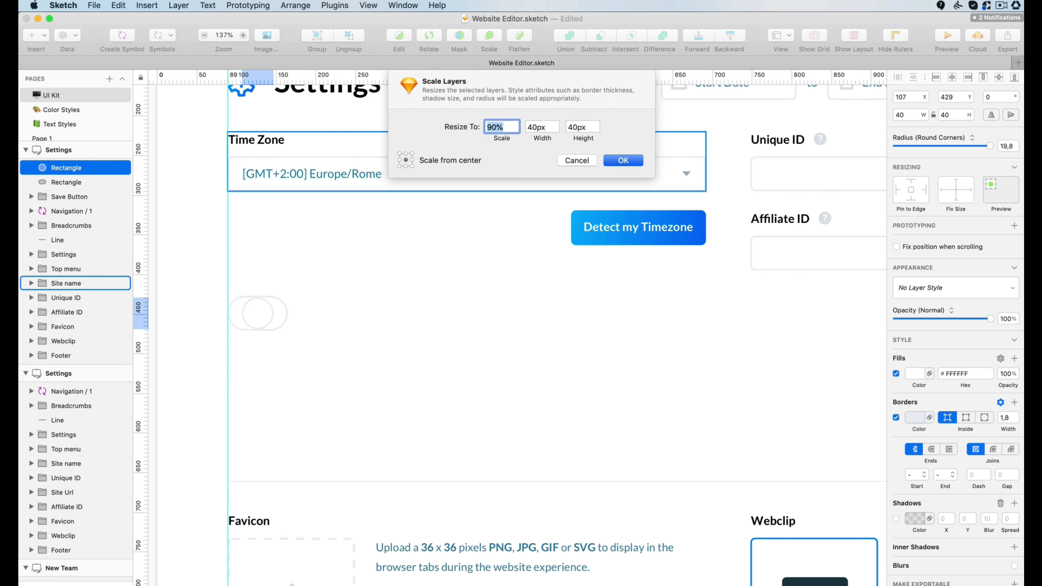
{"action": "key", "text": "Return"}
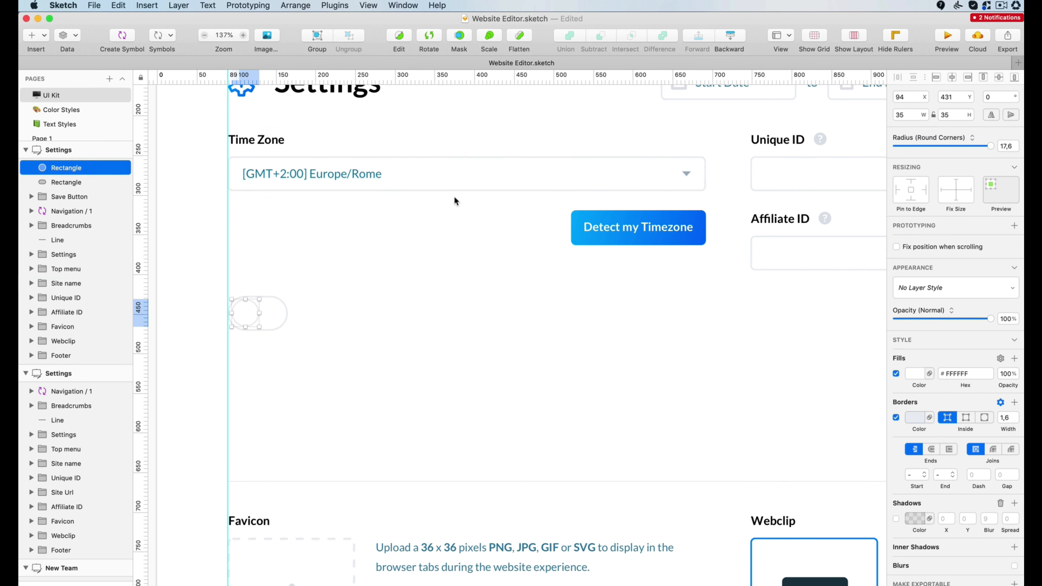
{"action": "left_click", "coordinate": [489, 38]}
{"action": "key", "text": "Escape"}
Duplicate the toggle's pill and circle together and place the copy beside the original on its right.
{"action": "left_click", "coordinate": [312, 293]}
{"action": "left_click", "coordinate": [263, 316]}
{"action": "left_click_drag", "start_coordinate": [297, 292], "coordinate": [338, 318]}
{"action": "left_click", "coordinate": [335, 278]}
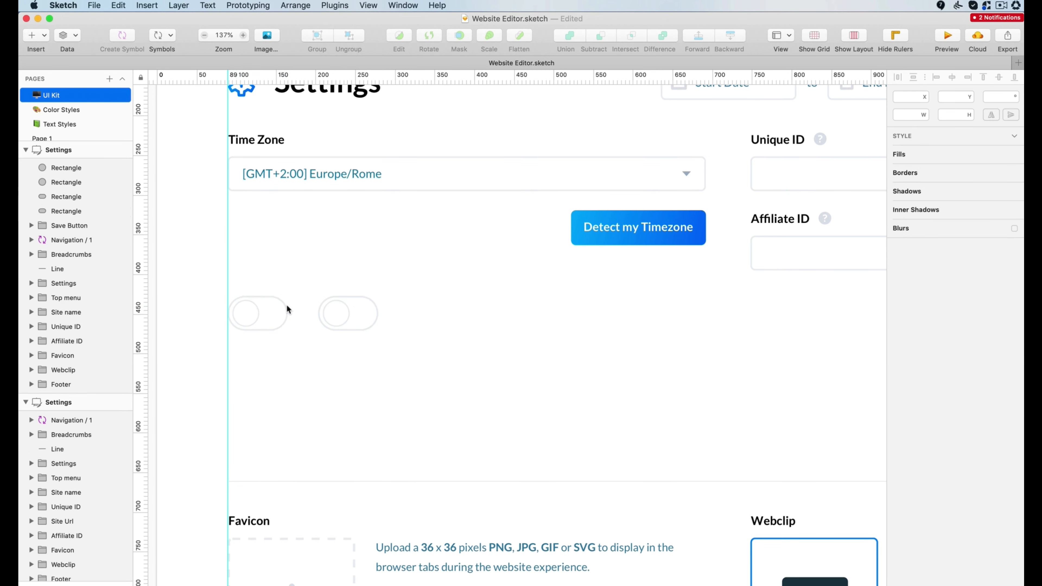
Copy the style of the green Add button's background rectangle from its button symbol.
{"action": "left_click", "coordinate": [286, 306]}
{"action": "scroll", "coordinate": [286, 305], "scroll_direction": "up", "scroll_amount": 3}
{"action": "scroll", "coordinate": [286, 305], "scroll_direction": "down", "scroll_amount": 6}
{"action": "scroll", "coordinate": [286, 305], "scroll_direction": "up", "scroll_amount": 4}
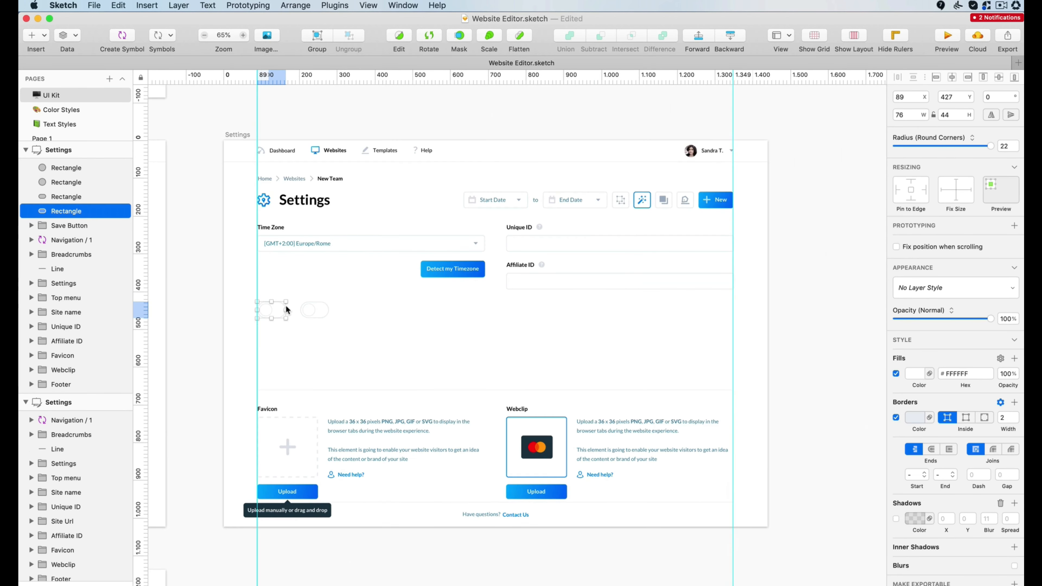
{"action": "scroll", "coordinate": [558, 330], "scroll_direction": "left", "scroll_amount": 5}
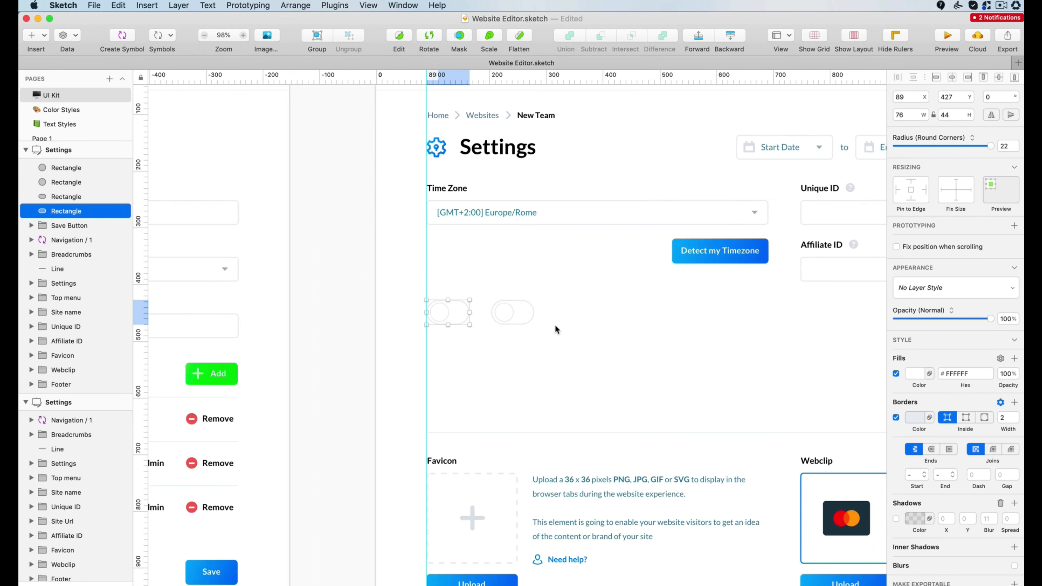
{"action": "left_click", "coordinate": [237, 372]}
{"action": "double_click", "coordinate": [236, 372]}
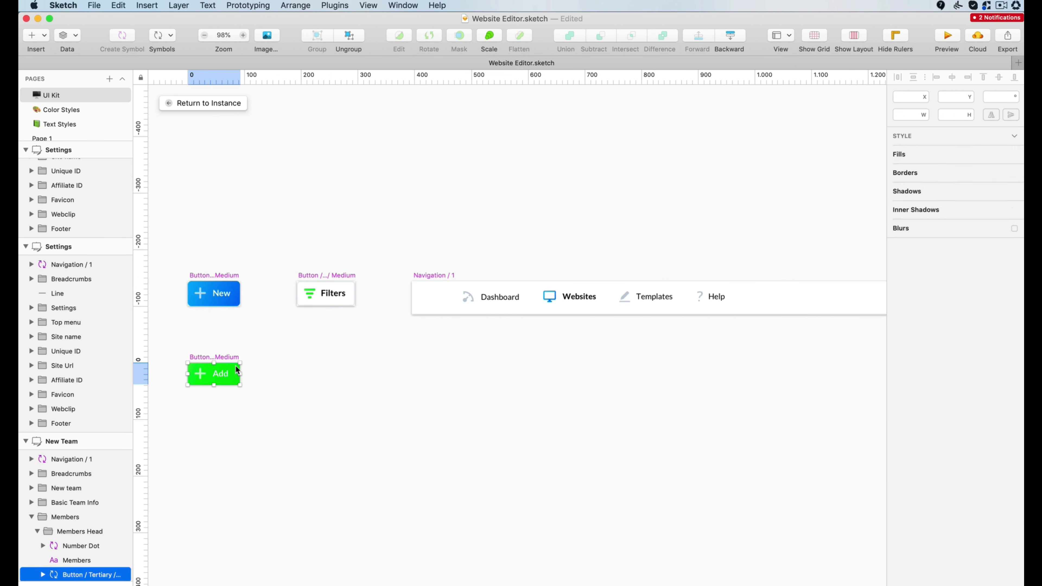
{"action": "right_click", "coordinate": [233, 367]}
{"action": "left_click", "coordinate": [301, 534]}
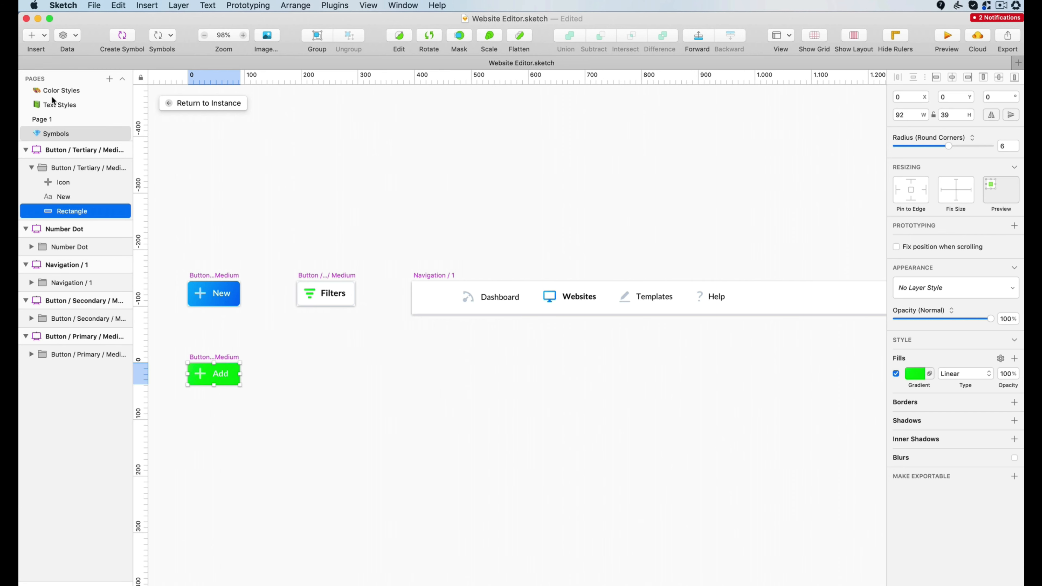
Apply the copied green style to the first toggle's pill on the UI Kit page and turn off its circle's border.
{"action": "scroll", "coordinate": [61, 103], "scroll_direction": "up", "scroll_amount": 2}
{"action": "left_click", "coordinate": [51, 95]}
{"action": "right_click", "coordinate": [470, 314]}
{"action": "left_click", "coordinate": [517, 493]}
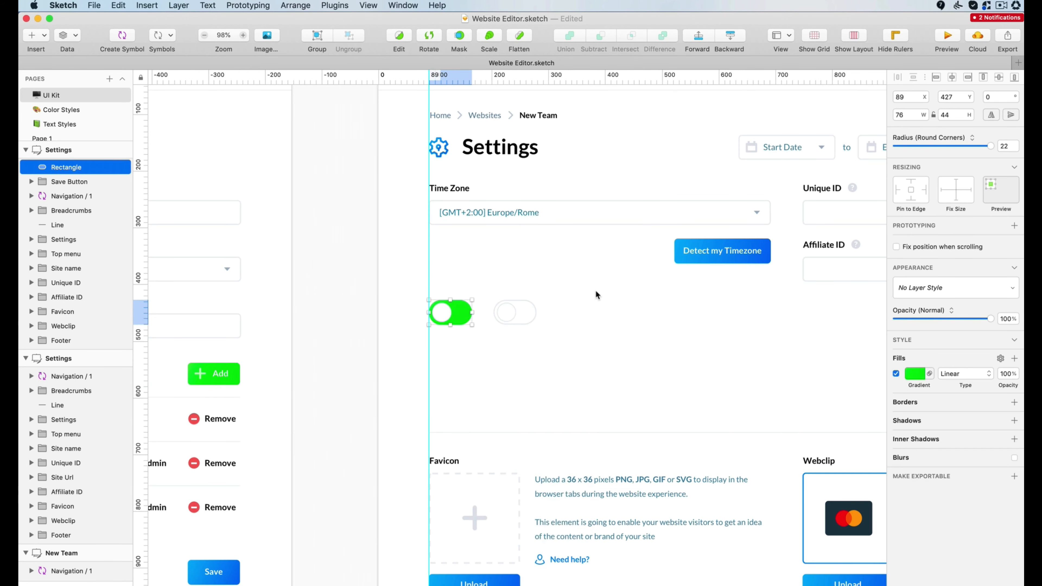
{"action": "left_click", "coordinate": [596, 295]}
{"action": "left_click", "coordinate": [440, 312]}
{"action": "scroll", "coordinate": [599, 371], "scroll_direction": "right", "scroll_amount": 1}
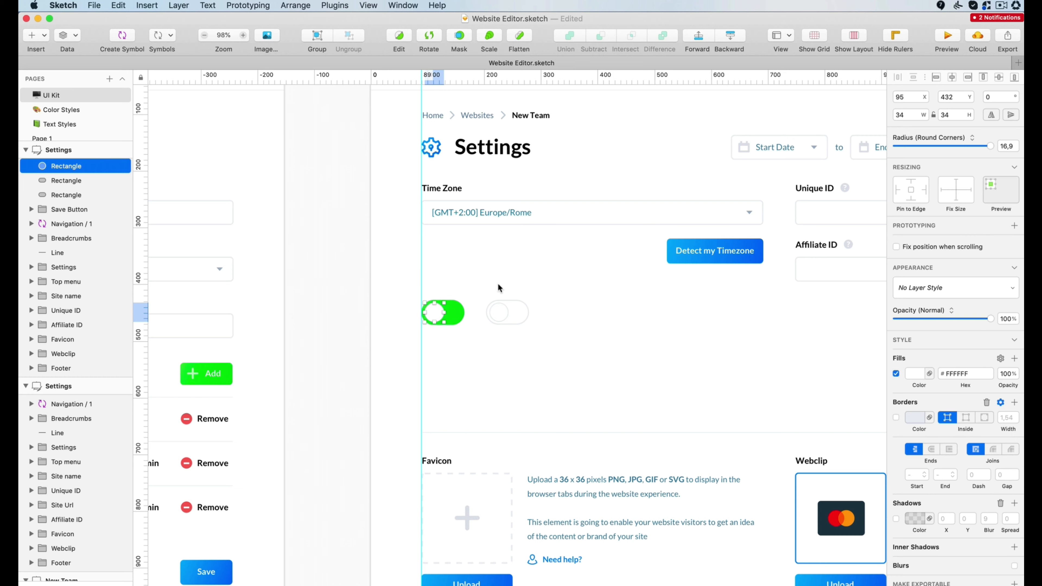
Apply the Detect my Timezone button's blue gradient style to the second toggle's pill and turn off its circle's border.
{"action": "left_click", "coordinate": [522, 261]}
{"action": "double_click", "coordinate": [675, 255]}
{"action": "right_click", "coordinate": [674, 258]}
{"action": "left_click", "coordinate": [705, 428]}
{"action": "right_click", "coordinate": [527, 312]}
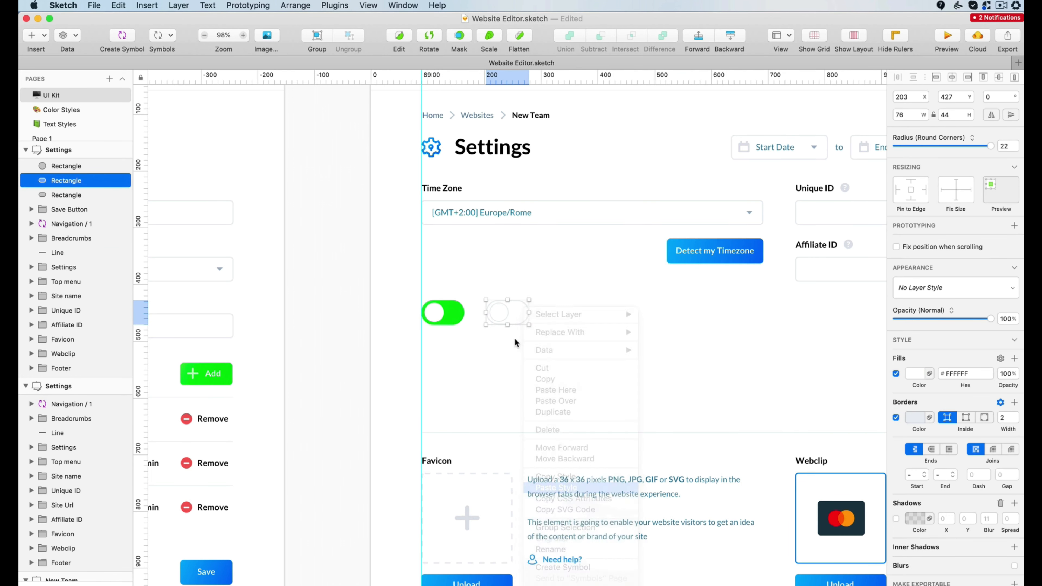
{"action": "left_click", "coordinate": [542, 485]}
{"action": "left_click", "coordinate": [493, 306]}
{"action": "left_click", "coordinate": [897, 415]}
{"action": "key", "text": "Escape"}
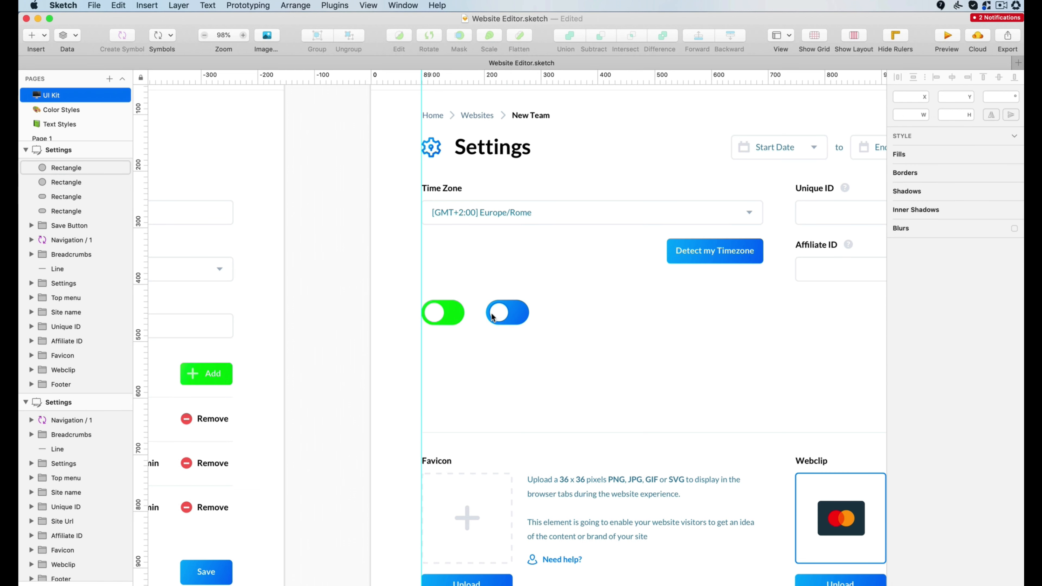
Group the layers of both toggles and scale the group to 70% from its centre.
{"action": "left_click_drag", "start_coordinate": [432, 263], "coordinate": [533, 336]}
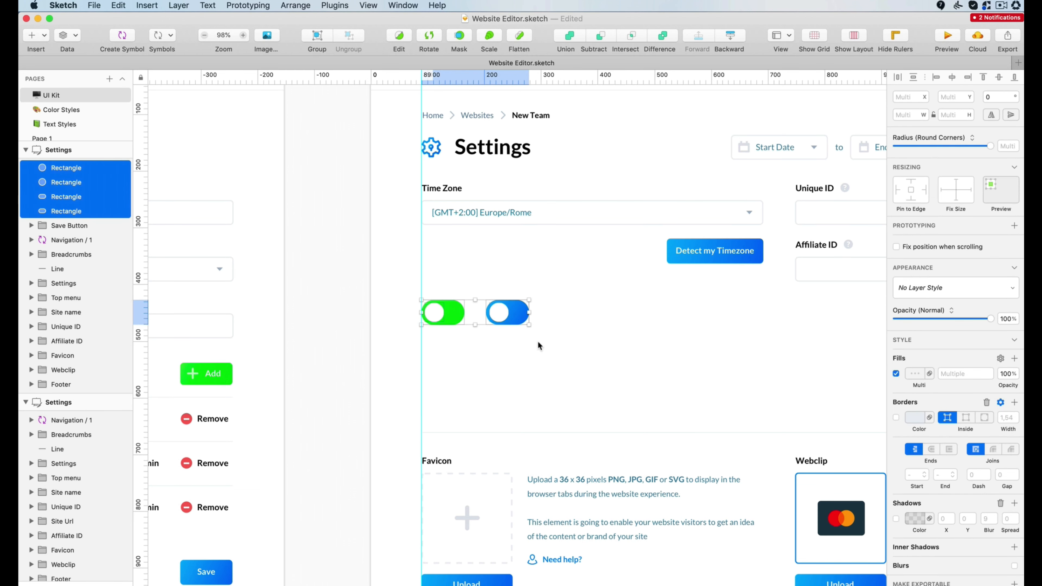
{"action": "key", "text": "super+g"}
{"action": "left_click", "coordinate": [489, 36]}
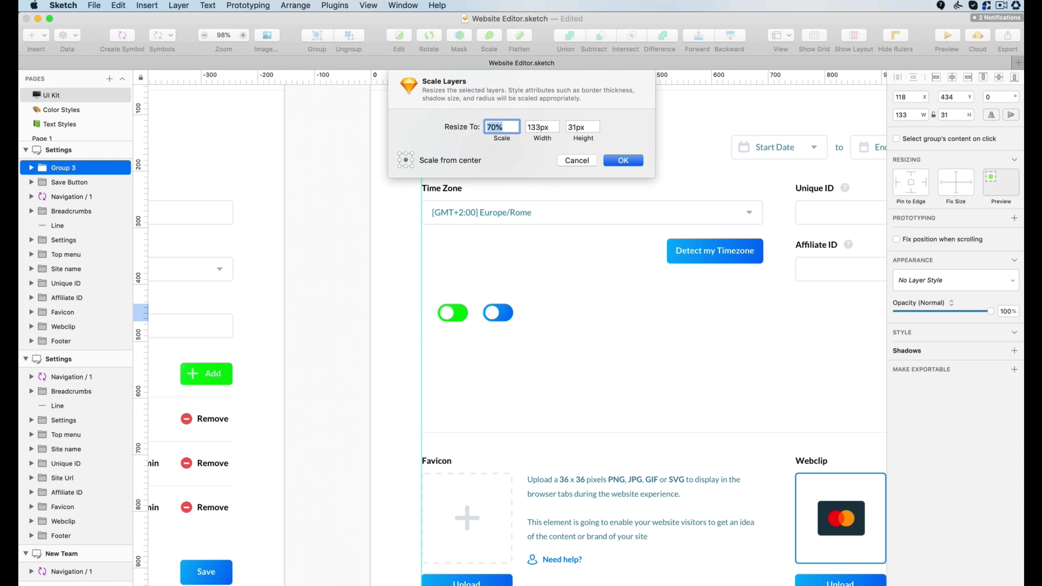
{"action": "key", "text": "Return"}
{"action": "left_click", "coordinate": [594, 251]}
Change the blue toggle pill's fill to solid C6D6E2, sampled from the Start Date field.
{"action": "double_click", "coordinate": [483, 306]}
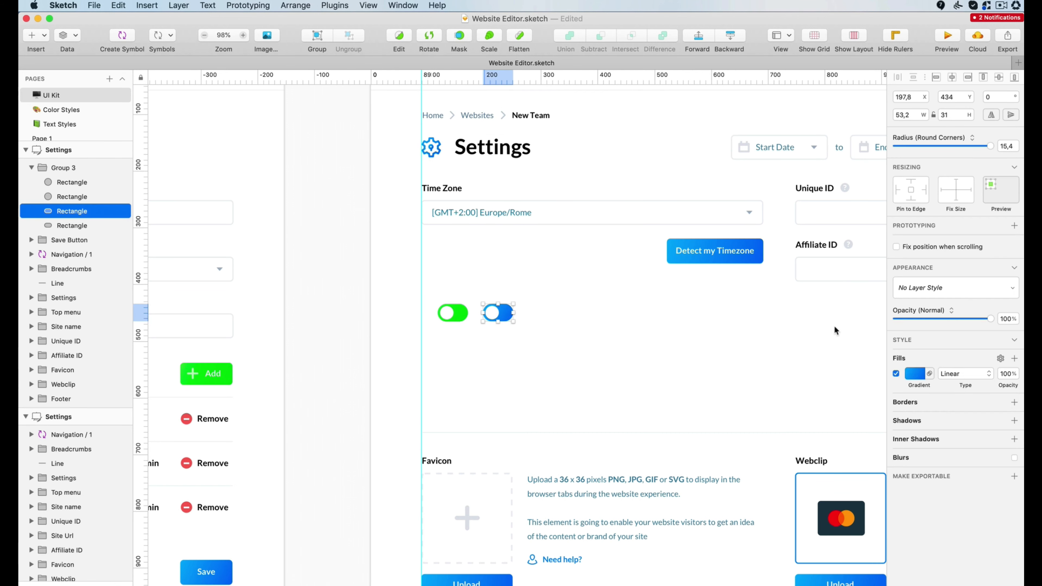
{"action": "scroll", "coordinate": [591, 353], "scroll_direction": "left", "scroll_amount": 3}
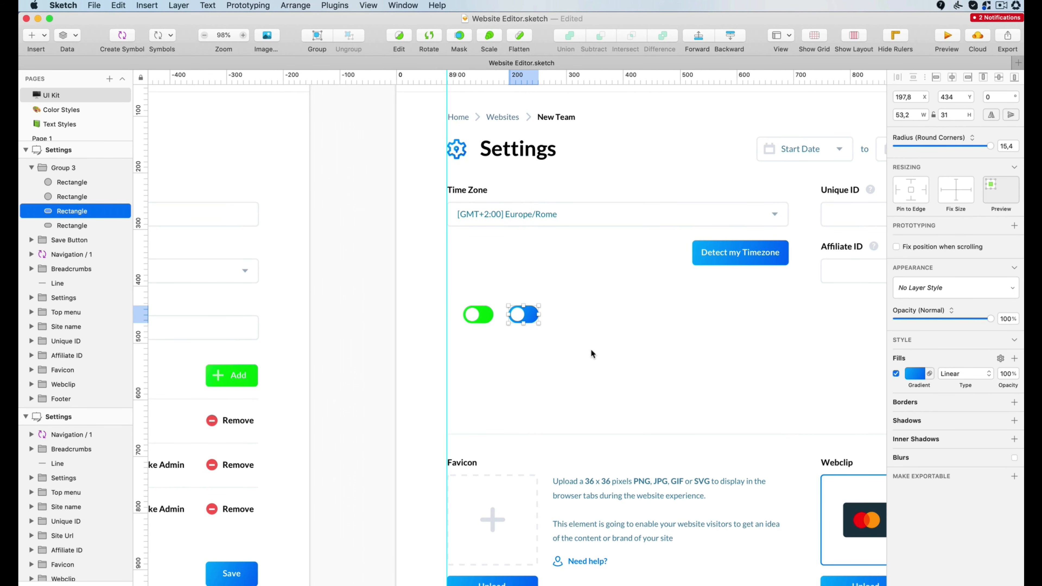
{"action": "scroll", "coordinate": [592, 353], "scroll_direction": "left", "scroll_amount": 1}
{"action": "left_click", "coordinate": [915, 373]}
{"action": "left_click", "coordinate": [901, 523]}
{"action": "left_click", "coordinate": [795, 149]}
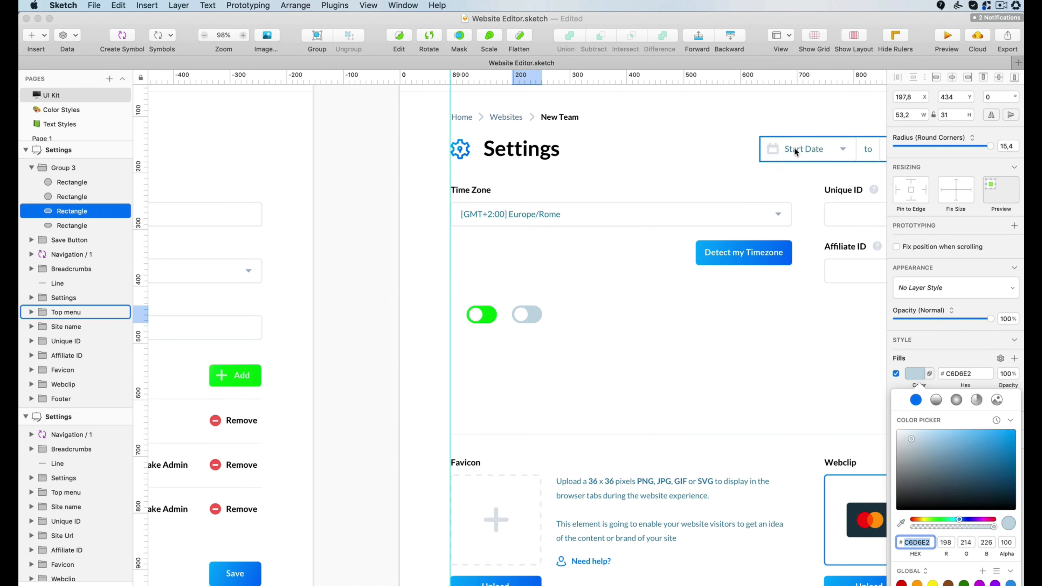
Ungroup the toggle pair and group the grey pill with its circle as a separate toggle.
{"action": "left_click_drag", "start_coordinate": [575, 275], "coordinate": [558, 332]}
{"action": "key", "text": "super+shift+g"}
{"action": "left_click", "coordinate": [550, 295]}
{"action": "key", "text": "super+g"}
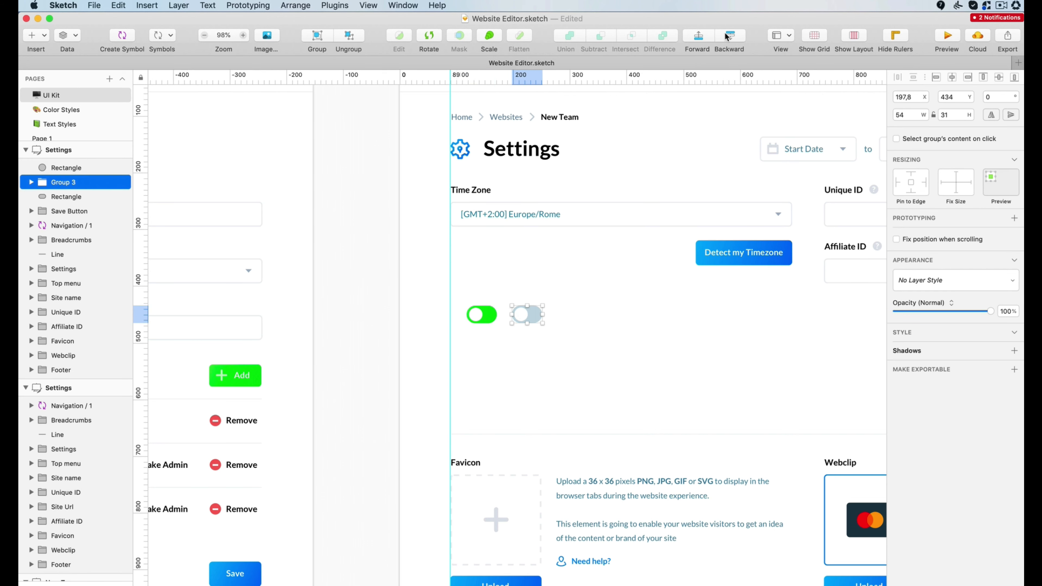
{"action": "left_click", "coordinate": [995, 113]}
Group the green pill with its circle and flip the group horizontally.
{"action": "left_click_drag", "start_coordinate": [459, 290], "coordinate": [502, 335]}
{"action": "key", "text": "super+g"}
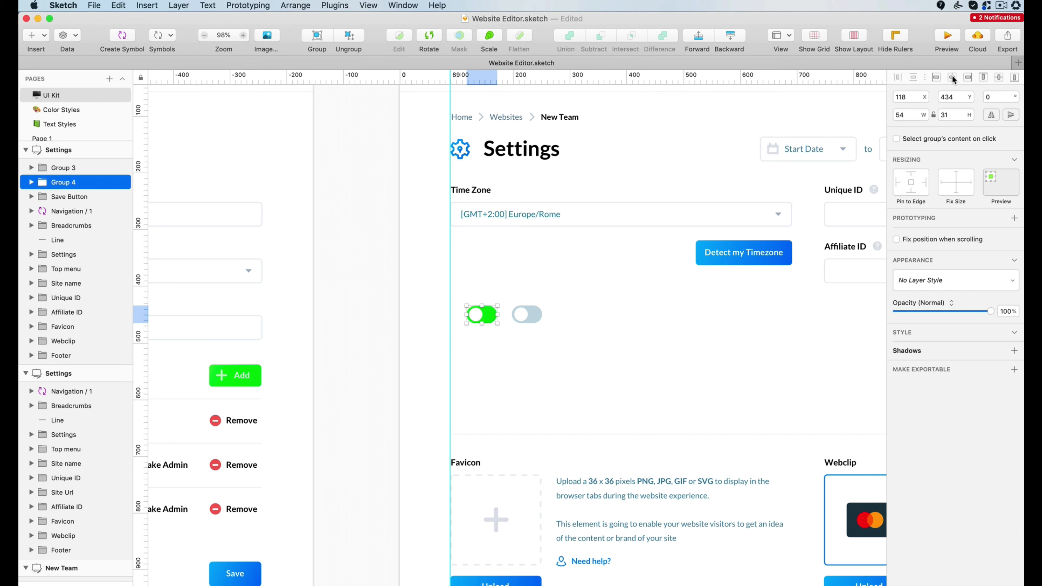
{"action": "left_click", "coordinate": [992, 115]}
{"action": "left_click", "coordinate": [541, 378]}
Rename the grey toggle group as Toggle / Off and the green one as Toggle / On.
{"action": "left_click", "coordinate": [526, 317]}
{"action": "key", "text": "super+r"}
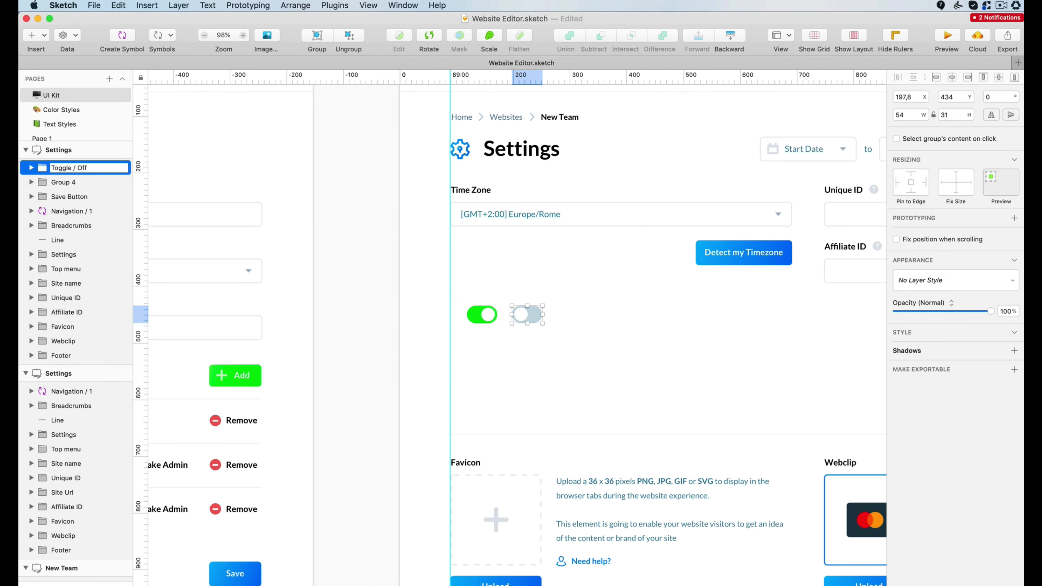
{"action": "key", "text": "super+a"}
{"action": "key", "text": "super+c"}
{"action": "key", "text": "Return"}
{"action": "left_click", "coordinate": [483, 320]}
{"action": "key", "text": "super+r"}
{"action": "key", "text": "super+v"}
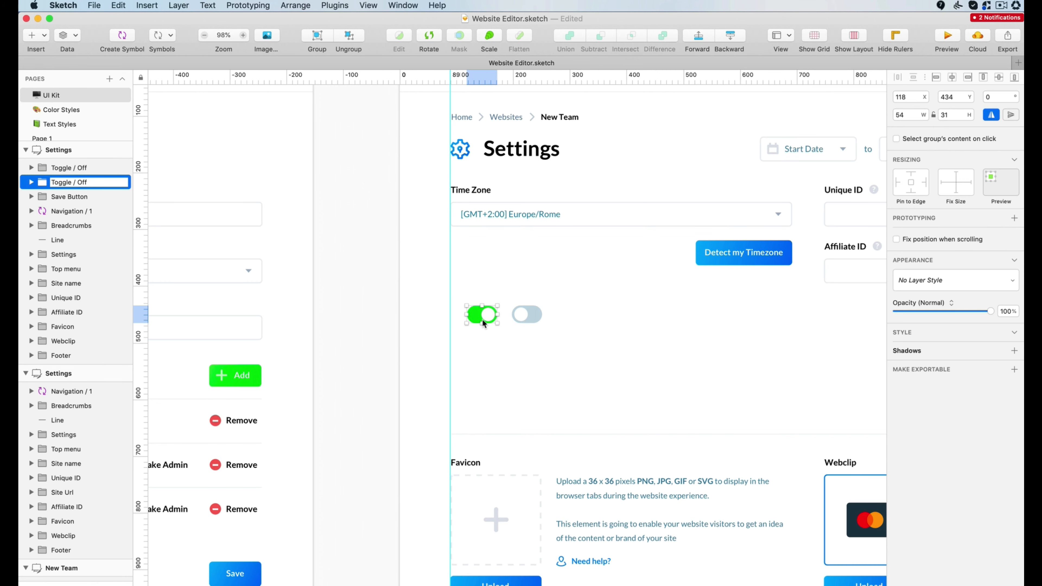
{"action": "left_click", "coordinate": [646, 338]}
Delete the Unique ID input box and the Affiliate ID group, and move the green toggle below the Unique ID label.
{"action": "scroll", "coordinate": [646, 338], "scroll_direction": "right", "scroll_amount": 10}
{"action": "scroll", "coordinate": [646, 338], "scroll_direction": "up", "scroll_amount": 1}
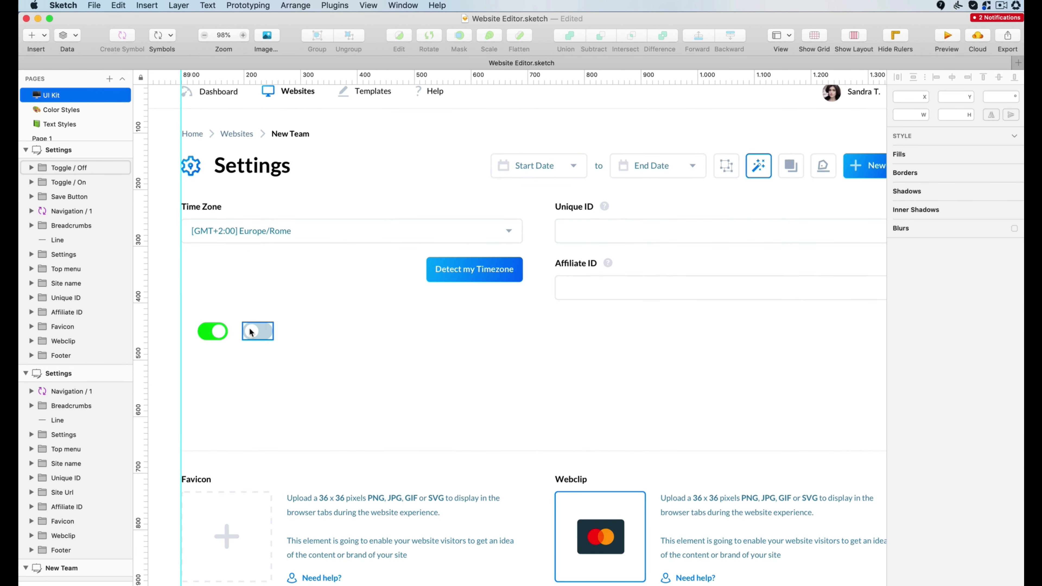
{"action": "double_click", "coordinate": [579, 228]}
{"action": "key", "text": "BackSpace"}
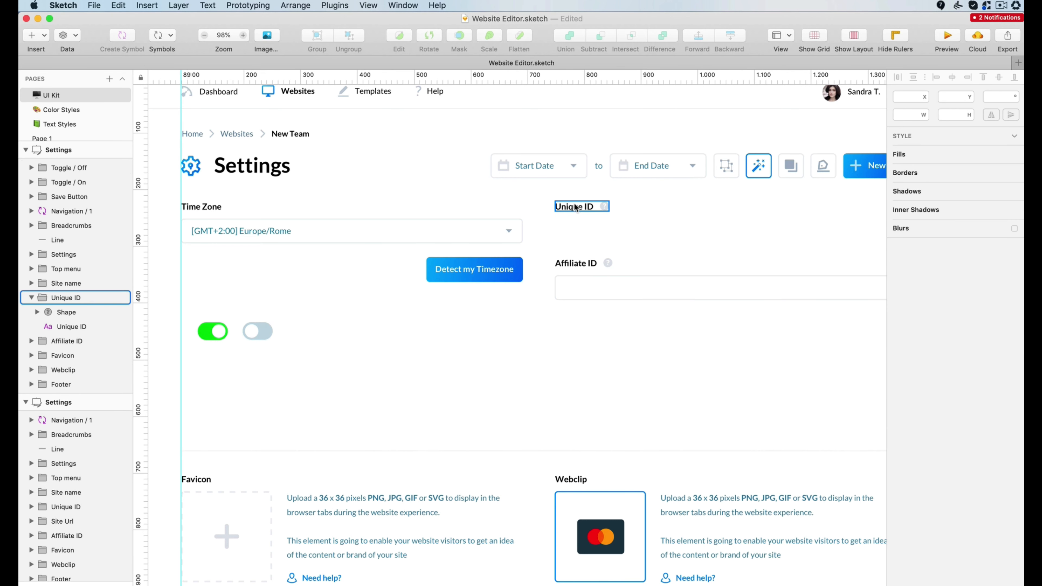
{"action": "left_click", "coordinate": [642, 296]}
{"action": "key", "text": "BackSpace"}
{"action": "left_click_drag", "start_coordinate": [217, 331], "coordinate": [575, 253]}
Place a copy of the Webclip description text below the Unique ID label and widen it to 600 px.
{"action": "left_click", "coordinate": [704, 496]}
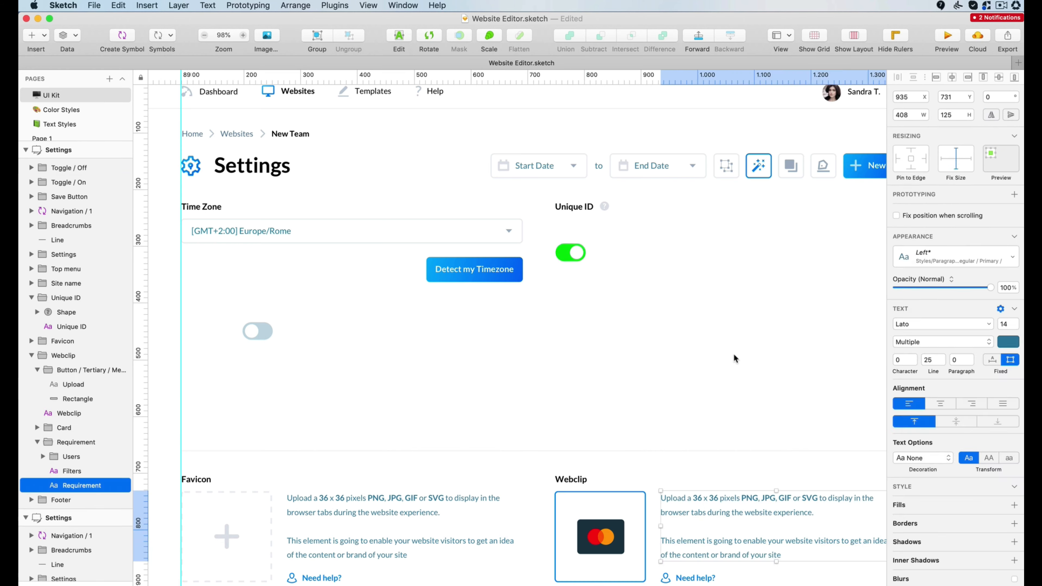
{"action": "left_click", "coordinate": [733, 353]}
{"action": "scroll", "coordinate": [734, 354], "scroll_direction": "up", "scroll_amount": 2}
{"action": "key", "text": "super+v"}
{"action": "left_click_drag", "start_coordinate": [704, 546], "coordinate": [616, 284]}
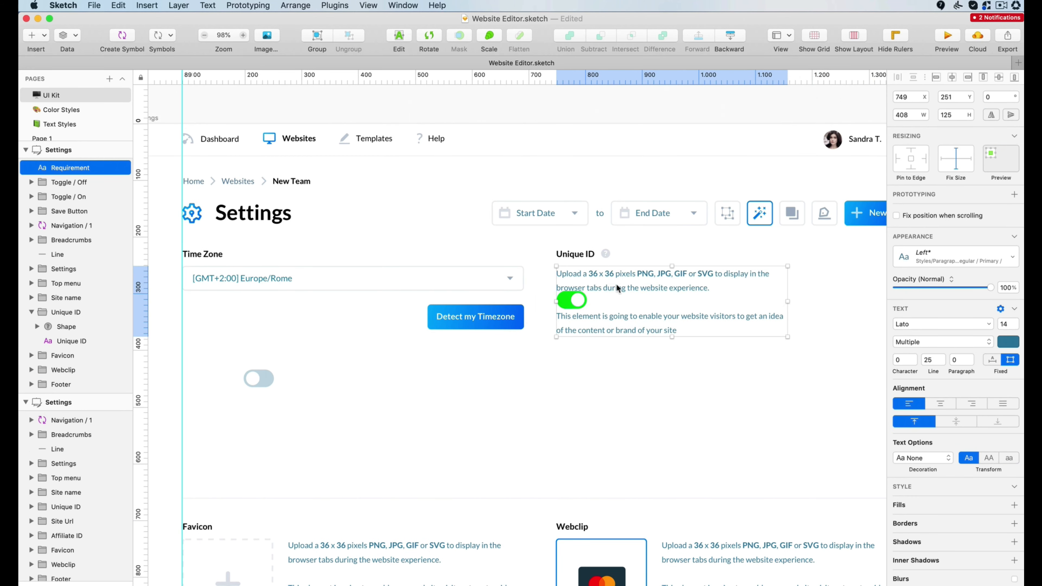
{"action": "scroll", "coordinate": [616, 283], "scroll_direction": "right", "scroll_amount": 3}
{"action": "left_click_drag", "start_coordinate": [745, 301], "coordinate": [855, 294]}
Remove the blank line in the copied description so its two paragraphs run together.
{"action": "double_click", "coordinate": [787, 273]}
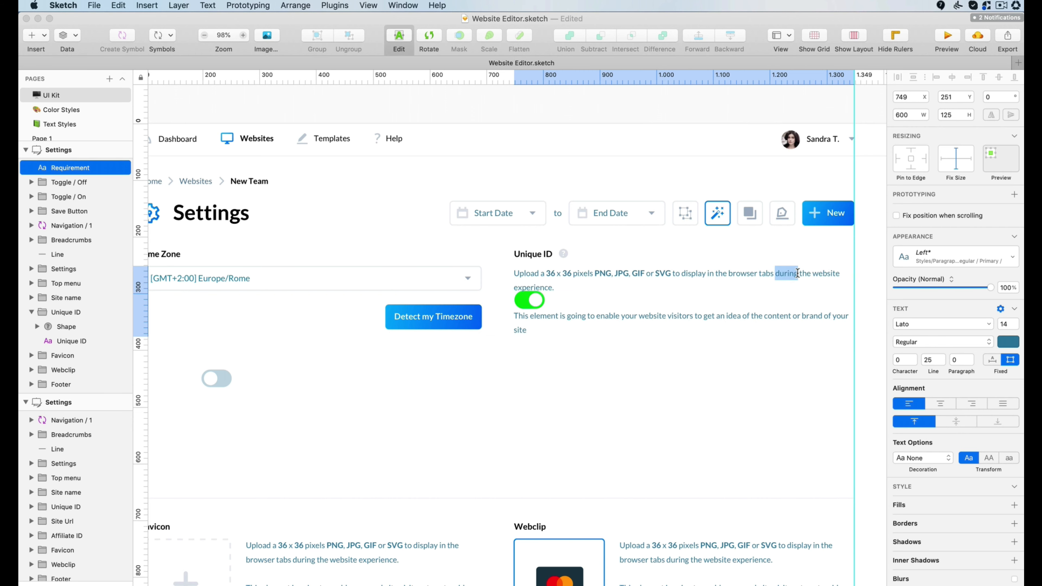
{"action": "key", "text": "BackSpace"}
{"action": "key", "text": "Delete"}
{"action": "key", "text": "Escape"}
{"action": "key", "text": "Escape"}
Move the green toggle down below the description text to Y 340.
{"action": "left_click_drag", "start_coordinate": [586, 350], "coordinate": [523, 273]}
{"action": "left_click", "coordinate": [582, 280], "text": "shift"}
{"action": "key", "text": "shift+Down"}
{"action": "key", "text": "shift+Down"}
{"action": "key", "text": "shift+Down"}
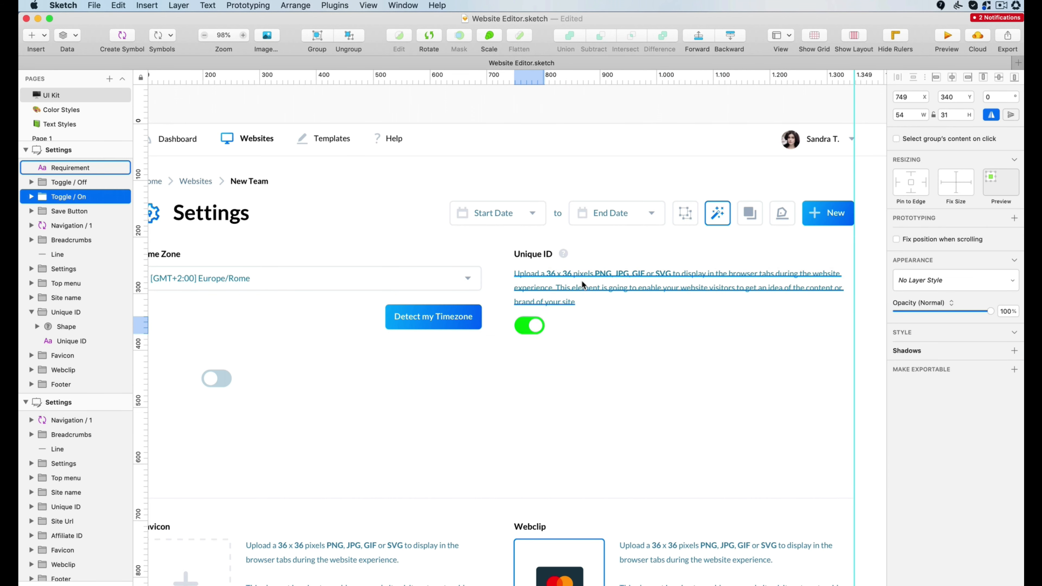
Replace the description's opening words up to "SVG" with "This is the description".
{"action": "double_click", "coordinate": [581, 281]}
{"action": "left_click_drag", "start_coordinate": [669, 271], "coordinate": [368, 265]}
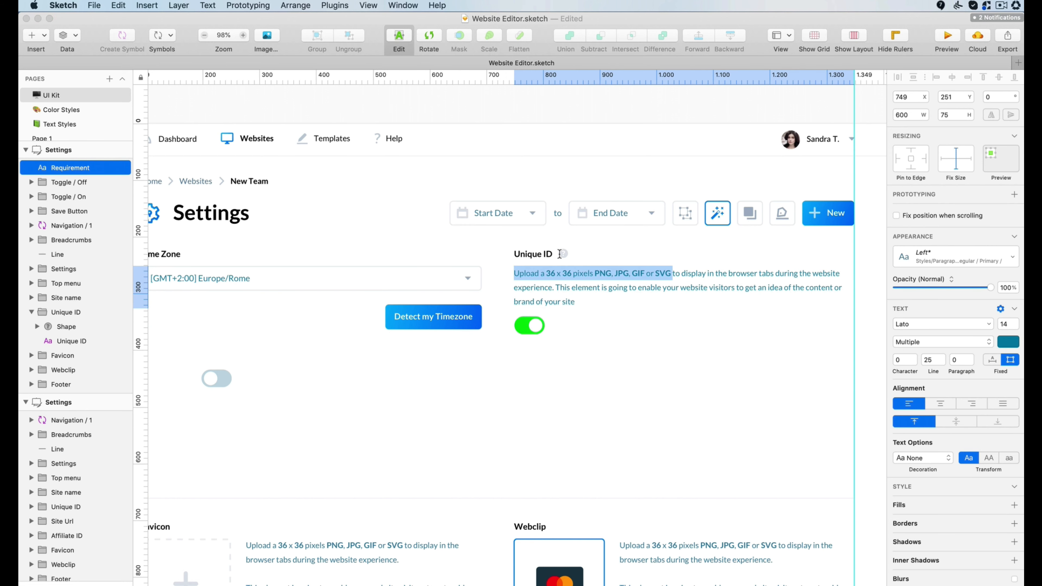
{"action": "type", "text": "This is the description"}
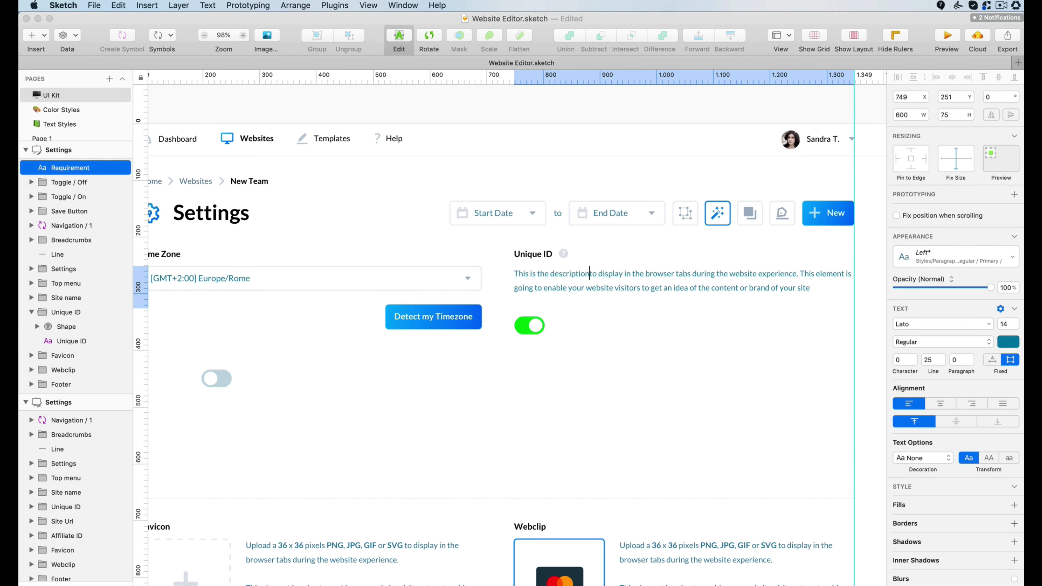
{"action": "key", "text": "Escape"}
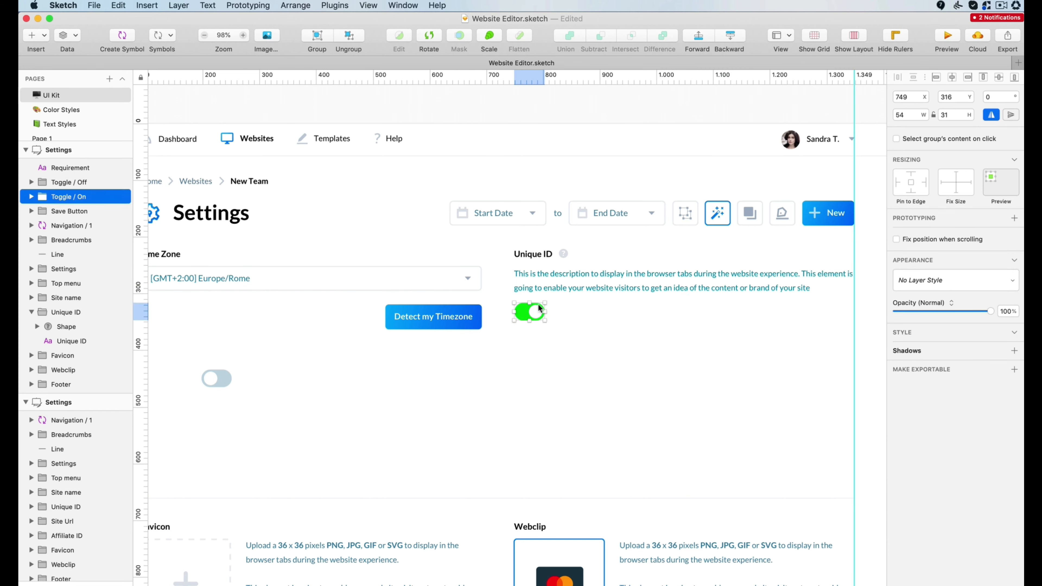
Match the new description's text colour to the Webclip description by copying its hex value 477BA1.
{"action": "scroll", "coordinate": [585, 280], "scroll_direction": "down", "scroll_amount": 10}
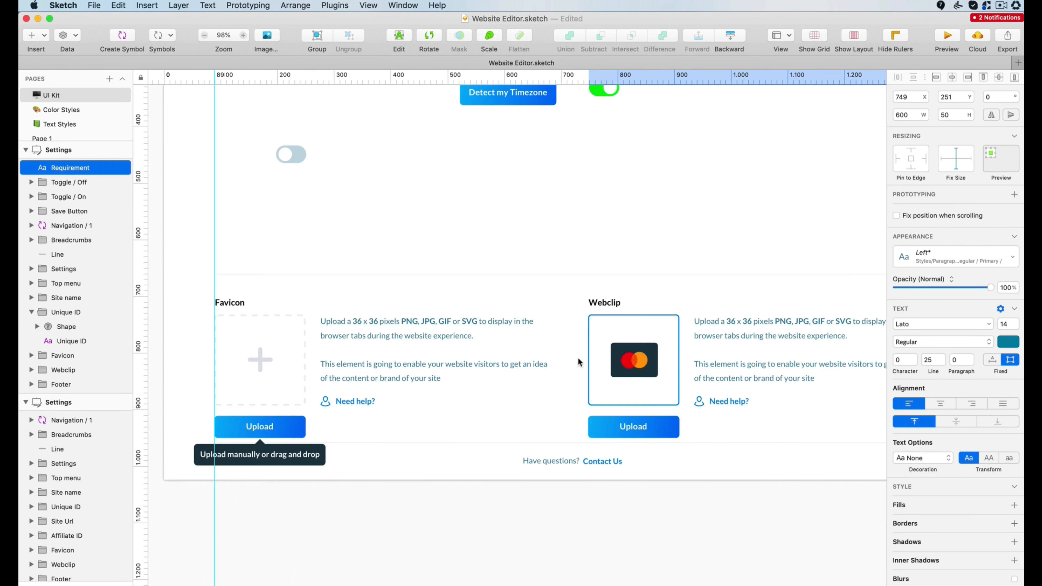
{"action": "scroll", "coordinate": [567, 466], "scroll_direction": "left", "scroll_amount": 3}
{"action": "left_click", "coordinate": [882, 329]}
{"action": "left_click", "coordinate": [1002, 347]}
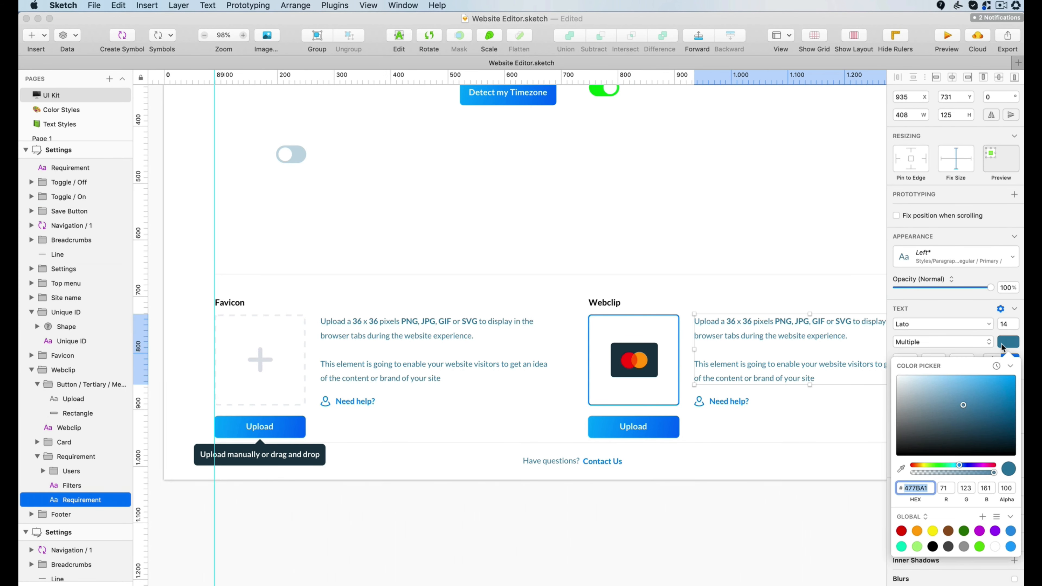
{"action": "scroll", "coordinate": [672, 257], "scroll_direction": "up", "scroll_amount": 3}
{"action": "left_click", "coordinate": [694, 132]}
{"action": "left_click", "coordinate": [1005, 345]}
{"action": "key", "text": "super+v"}
{"action": "key", "text": "Return"}
{"action": "left_click", "coordinate": [484, 309]}
{"action": "scroll", "coordinate": [483, 308], "scroll_direction": "up", "scroll_amount": 4}
{"action": "left_click", "coordinate": [607, 238]}
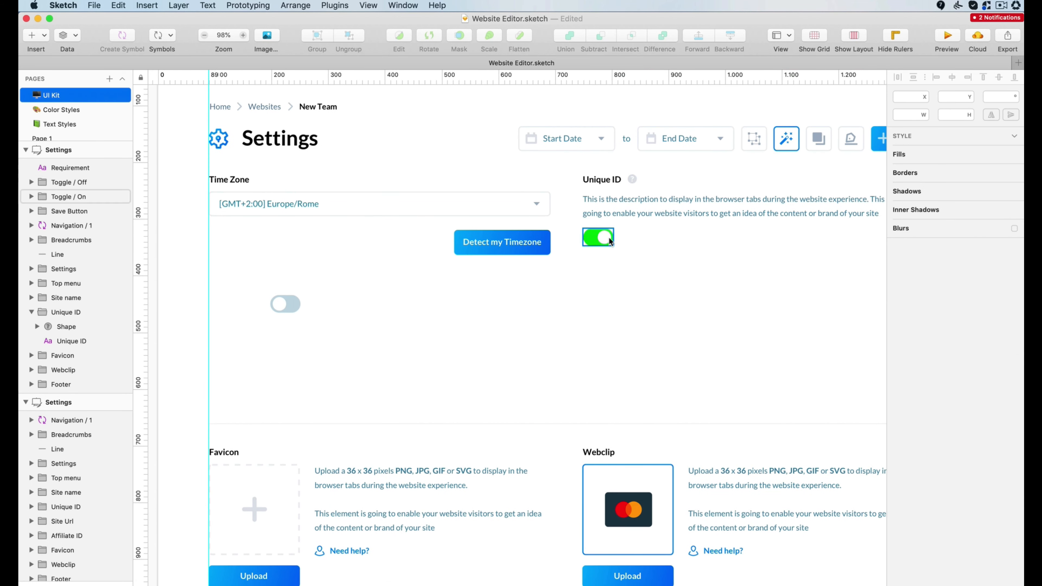
{"action": "key", "text": "Escape"}
{"action": "left_click", "coordinate": [1004, 7]}
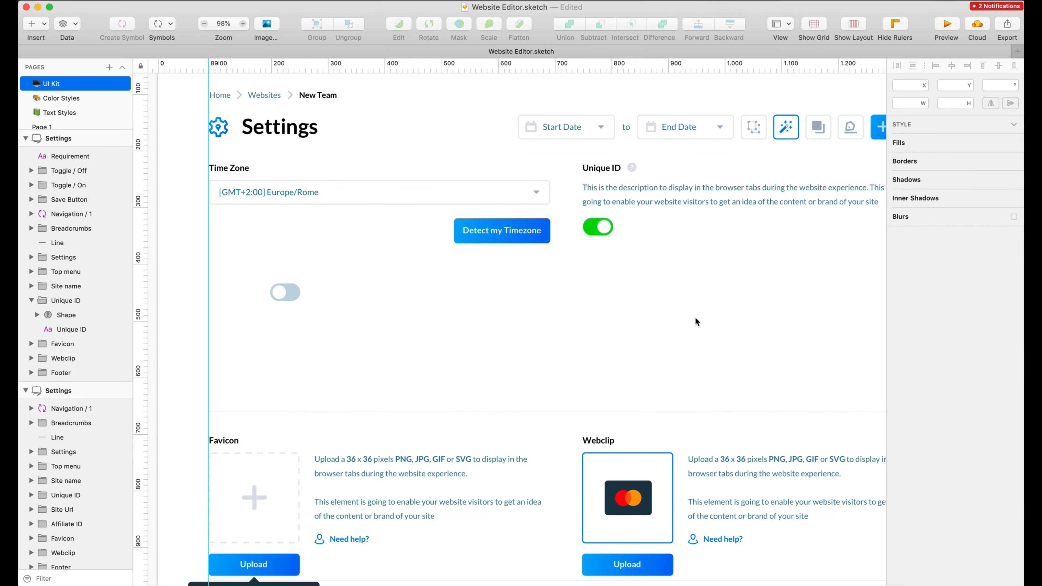
Change the Unique ID label to "Personal" and move the help icon closer to it.
{"action": "scroll", "coordinate": [695, 317], "scroll_direction": "up", "scroll_amount": 3}
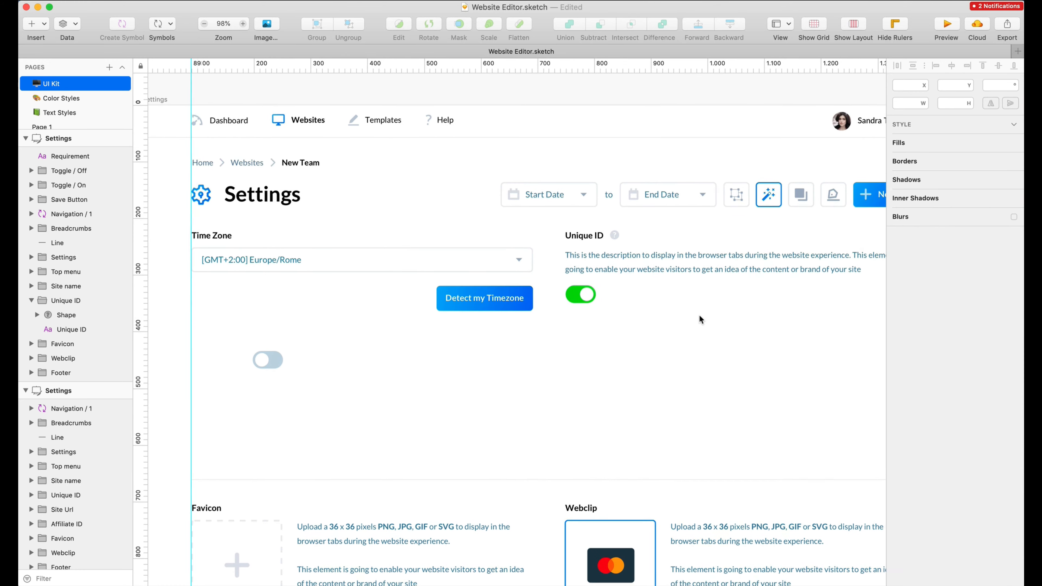
{"action": "scroll", "coordinate": [700, 318], "scroll_direction": "right", "scroll_amount": 3}
{"action": "left_click", "coordinate": [520, 236]}
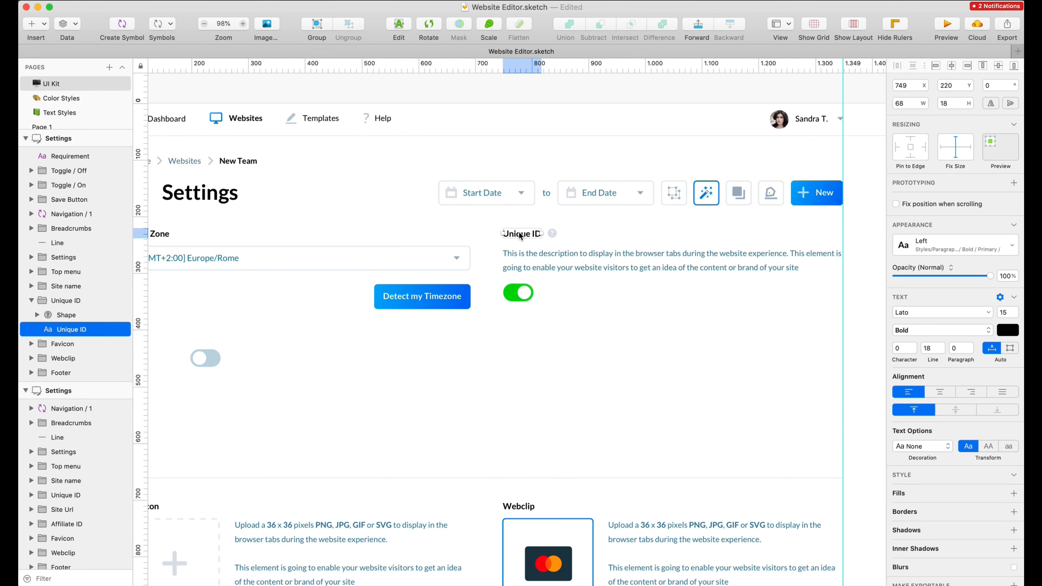
{"action": "double_click", "coordinate": [520, 234]}
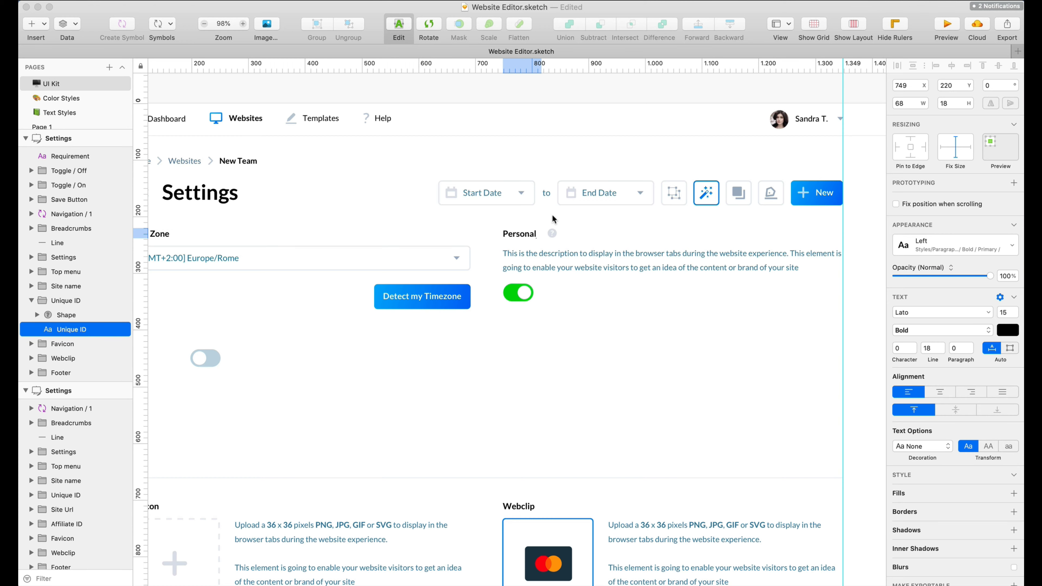
{"action": "left_click", "coordinate": [552, 234]}
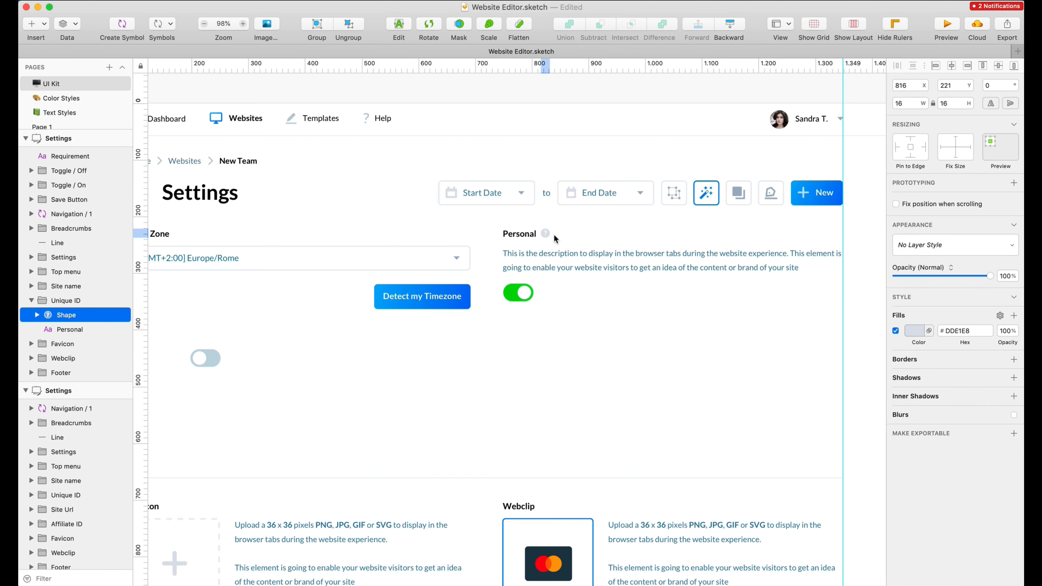
{"action": "left_click", "coordinate": [611, 334]}
Duplicate the divider line above Favicon and place the copy between the Detect my Timezone button and the grey toggle.
{"action": "scroll", "coordinate": [611, 334], "scroll_direction": "left", "scroll_amount": 1}
{"action": "scroll", "coordinate": [611, 335], "scroll_direction": "down", "scroll_amount": 3}
{"action": "scroll", "coordinate": [611, 334], "scroll_direction": "down", "scroll_amount": 1}
{"action": "scroll", "coordinate": [611, 335], "scroll_direction": "right", "scroll_amount": 1}
{"action": "left_click_drag", "start_coordinate": [413, 425], "coordinate": [421, 312]}
{"action": "left_click", "coordinate": [529, 331]}
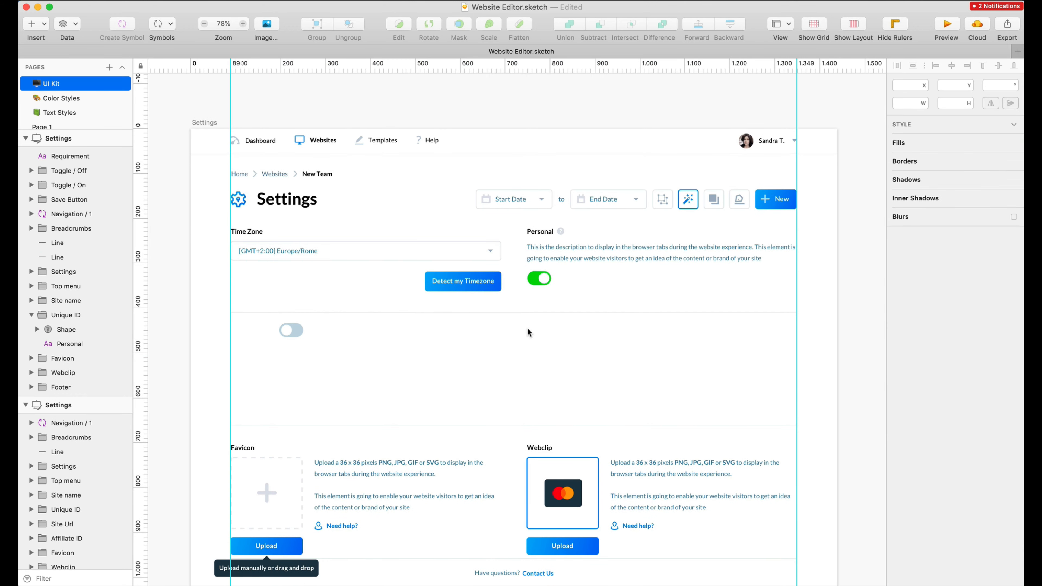
Shorten the divider line above the grey toggle to 600 px so it spans only the Personal column.
{"action": "left_click", "coordinate": [560, 313]}
{"action": "left_click_drag", "start_coordinate": [232, 313], "coordinate": [527, 320]}
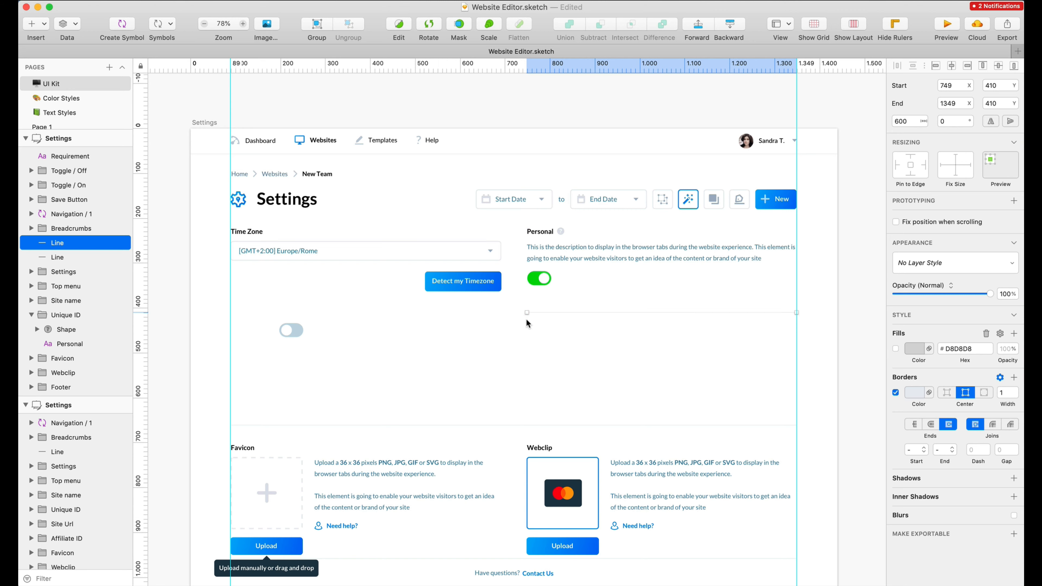
{"action": "left_click", "coordinate": [528, 323]}
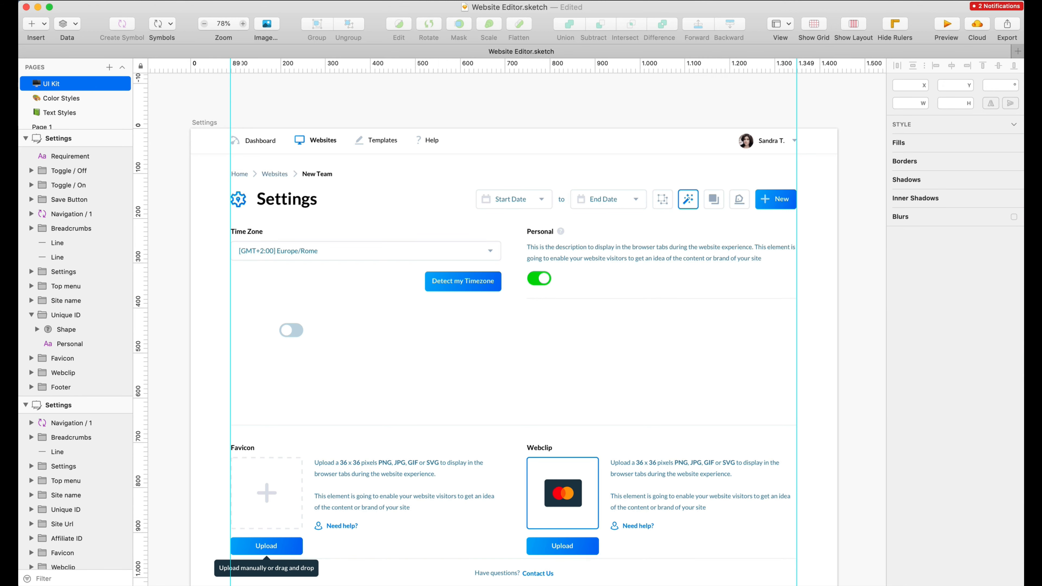
Delete the Favicon and Webclip sections together with the divider line above them and the footer.
{"action": "scroll", "coordinate": [590, 364], "scroll_direction": "left", "scroll_amount": 1}
{"action": "left_click_drag", "start_coordinate": [541, 340], "coordinate": [614, 230]}
{"action": "left_click", "coordinate": [615, 317]}
{"action": "scroll", "coordinate": [612, 312], "scroll_direction": "down", "scroll_amount": 3}
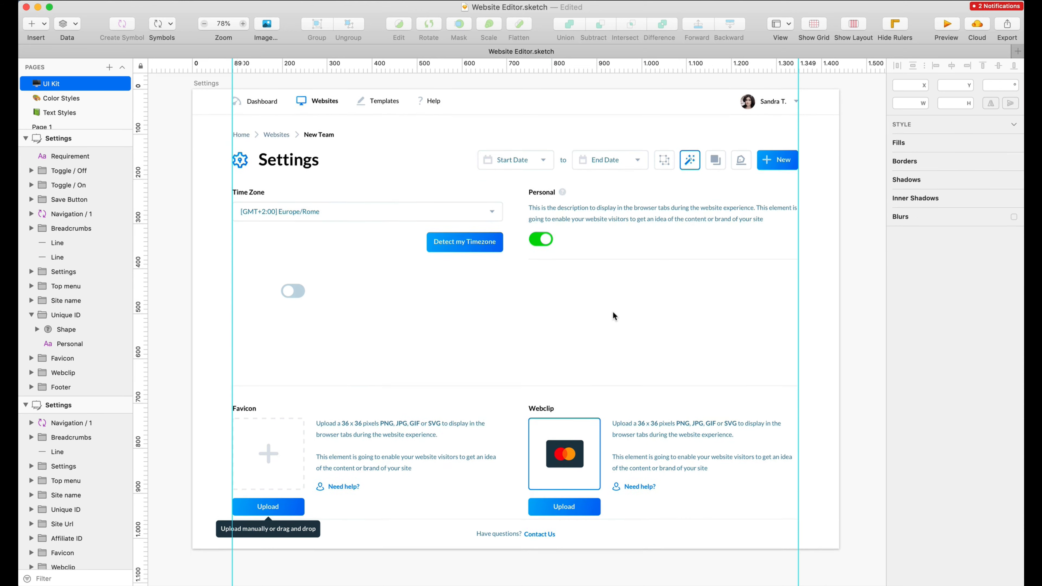
{"action": "left_click_drag", "start_coordinate": [247, 342], "coordinate": [756, 526]}
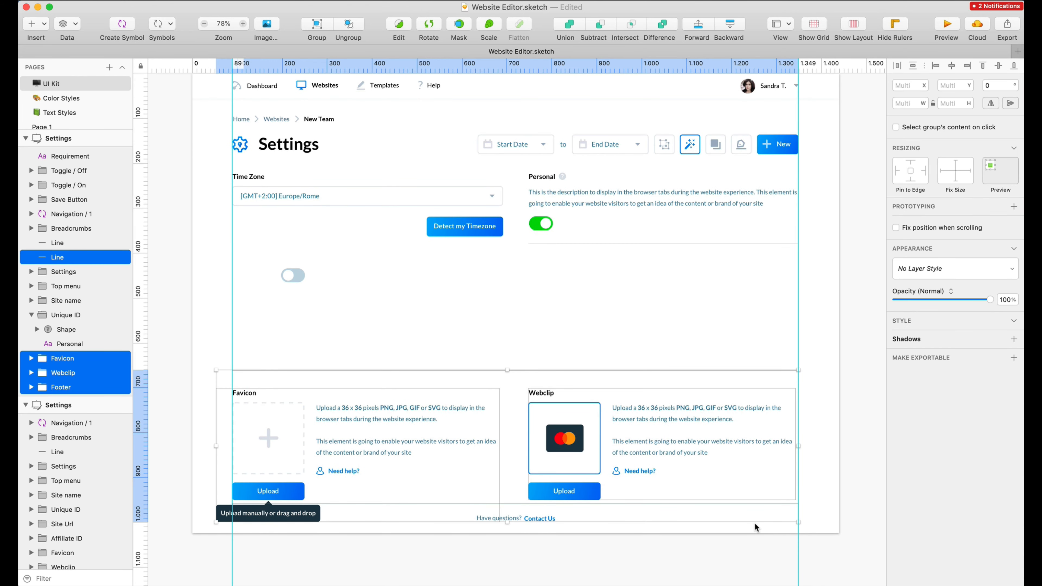
{"action": "key", "text": "Delete"}
Place a copy of the Personal description beside the green toggle and replace its text with "Online".
{"action": "left_click", "coordinate": [550, 196]}
{"action": "left_click_drag", "start_coordinate": [550, 195], "coordinate": [583, 227]}
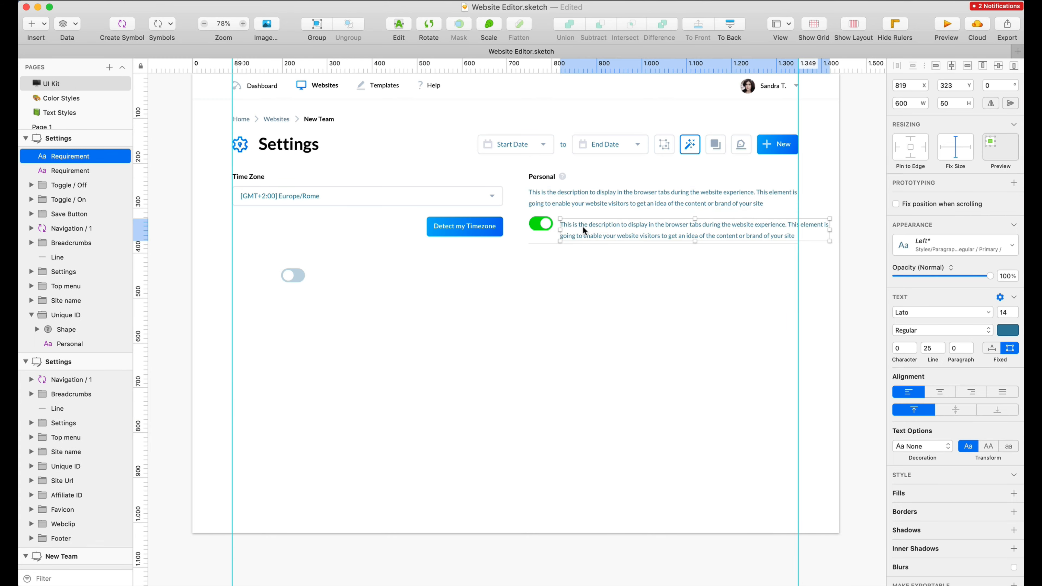
{"action": "scroll", "coordinate": [583, 226], "scroll_direction": "up", "scroll_amount": 2}
{"action": "scroll", "coordinate": [583, 230], "scroll_direction": "up", "scroll_amount": 15}
{"action": "scroll", "coordinate": [583, 230], "scroll_direction": "left", "scroll_amount": 10}
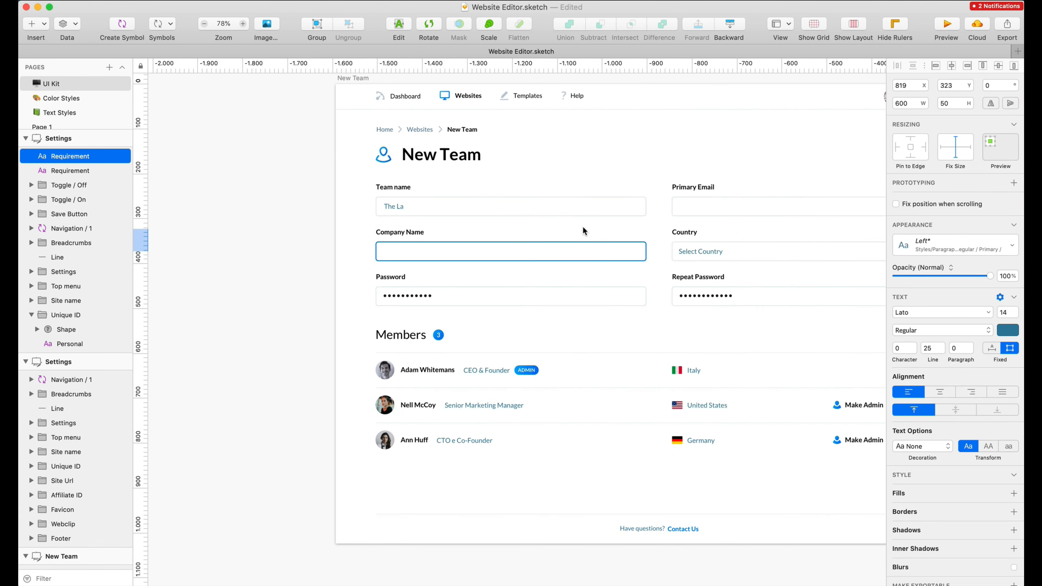
{"action": "scroll", "coordinate": [595, 239], "scroll_direction": "down", "scroll_amount": 15}
{"action": "scroll", "coordinate": [596, 239], "scroll_direction": "right", "scroll_amount": 3}
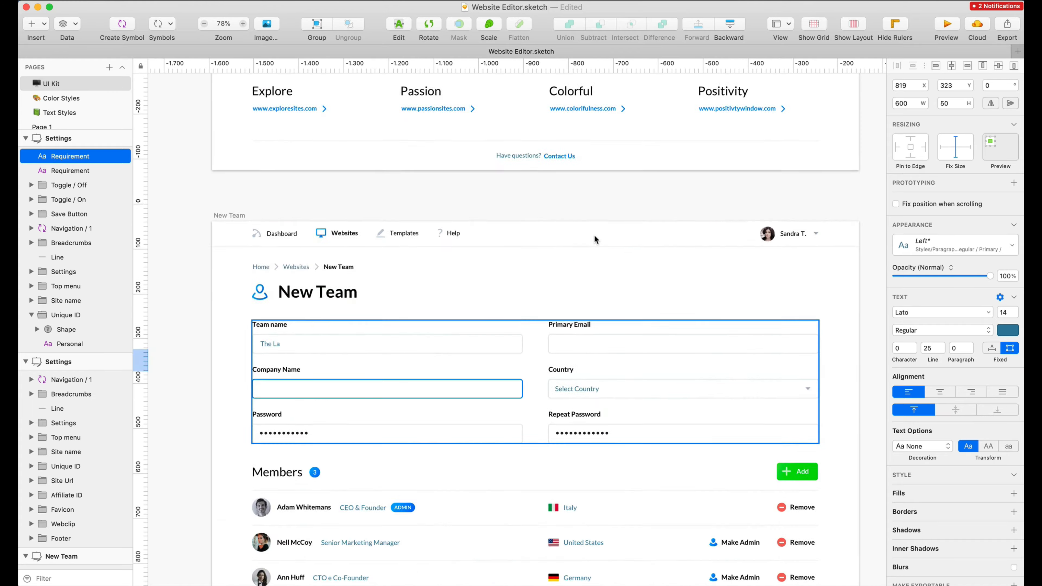
{"action": "scroll", "coordinate": [594, 235], "scroll_direction": "down", "scroll_amount": 3}
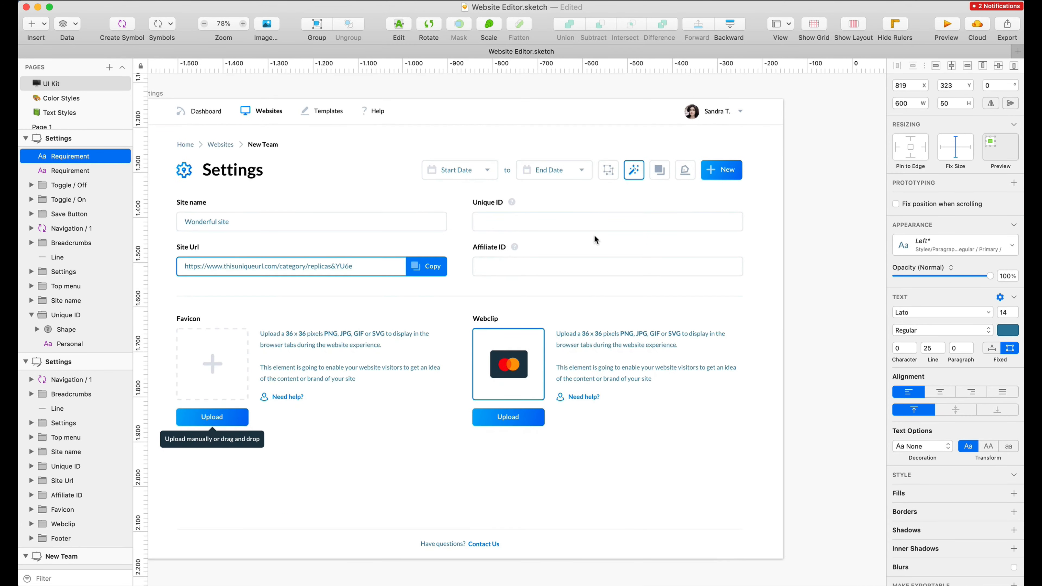
{"action": "scroll", "coordinate": [595, 235], "scroll_direction": "up", "scroll_amount": 15}
{"action": "scroll", "coordinate": [595, 234], "scroll_direction": "right", "scroll_amount": 5}
{"action": "scroll", "coordinate": [595, 235], "scroll_direction": "down", "scroll_amount": 10}
{"action": "scroll", "coordinate": [595, 235], "scroll_direction": "right", "scroll_amount": 10}
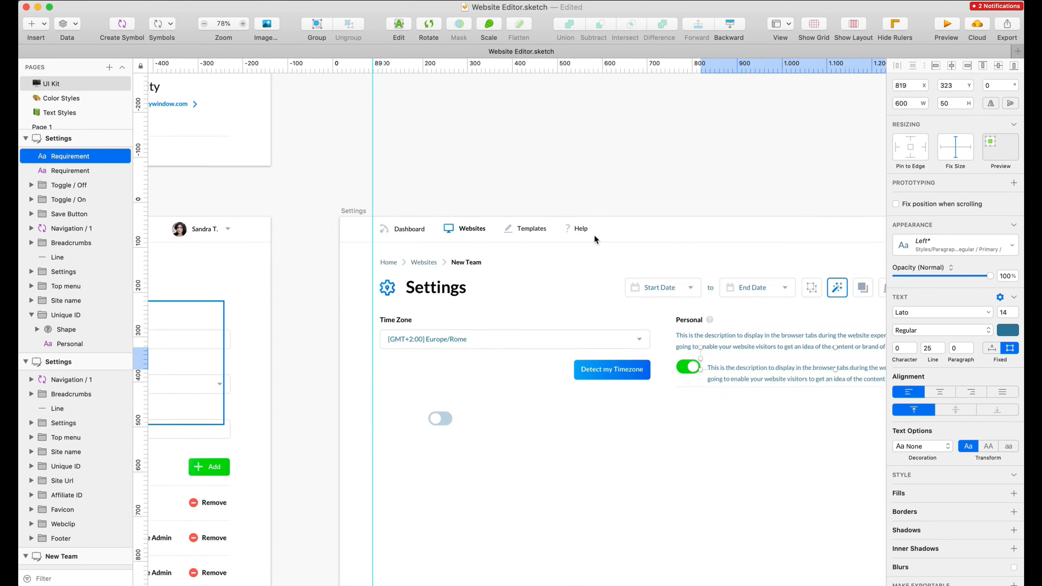
{"action": "key", "text": "Return"}
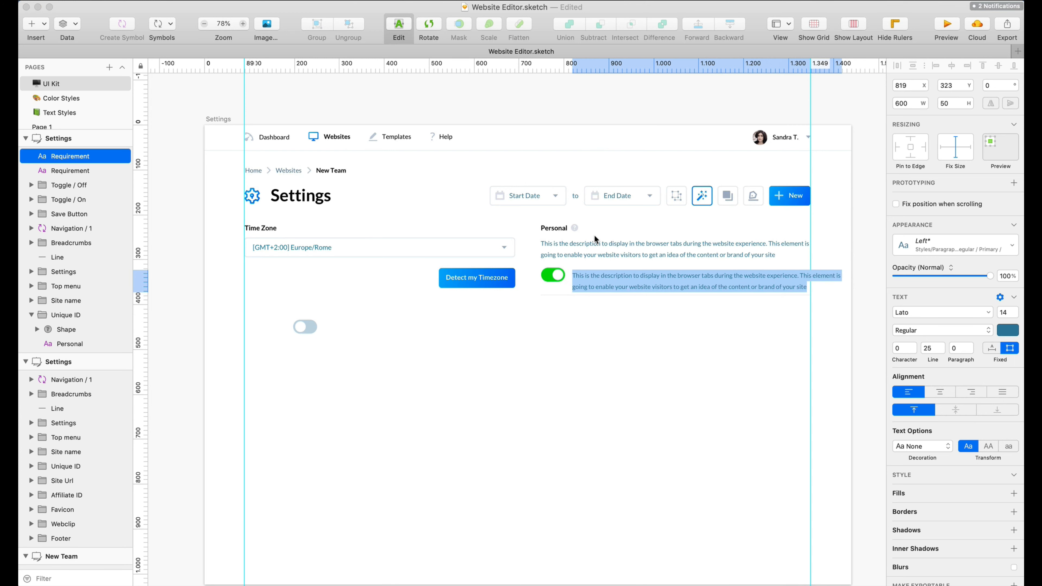
{"action": "type", "text": "o"}
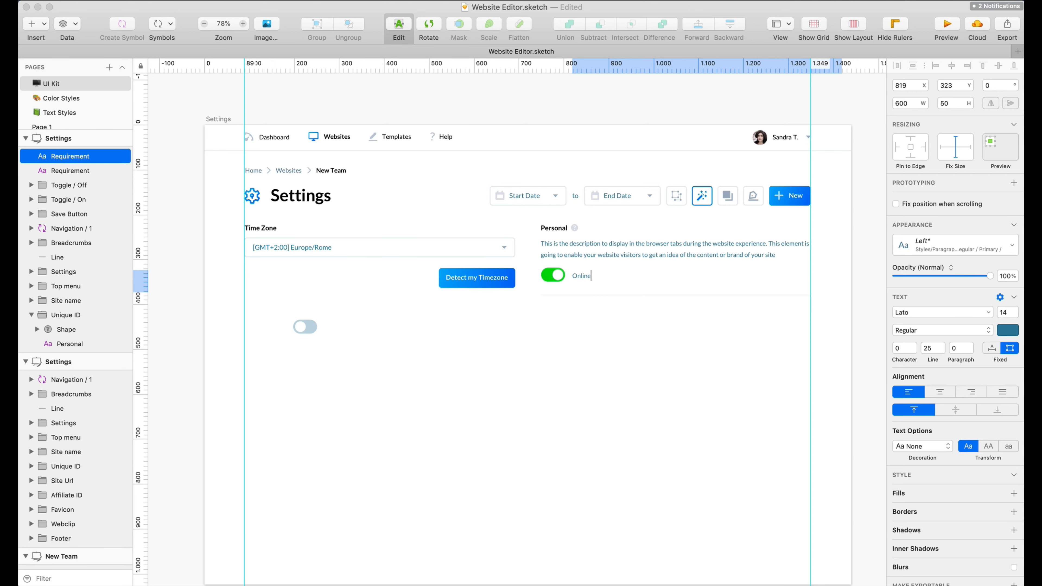
Delete the "Online" label beside the green toggle.
{"action": "left_click", "coordinate": [607, 291]}
{"action": "left_click", "coordinate": [588, 277]}
{"action": "key", "text": "BackSpace"}
{"action": "scroll", "coordinate": [578, 267], "scroll_direction": "right", "scroll_amount": 1}
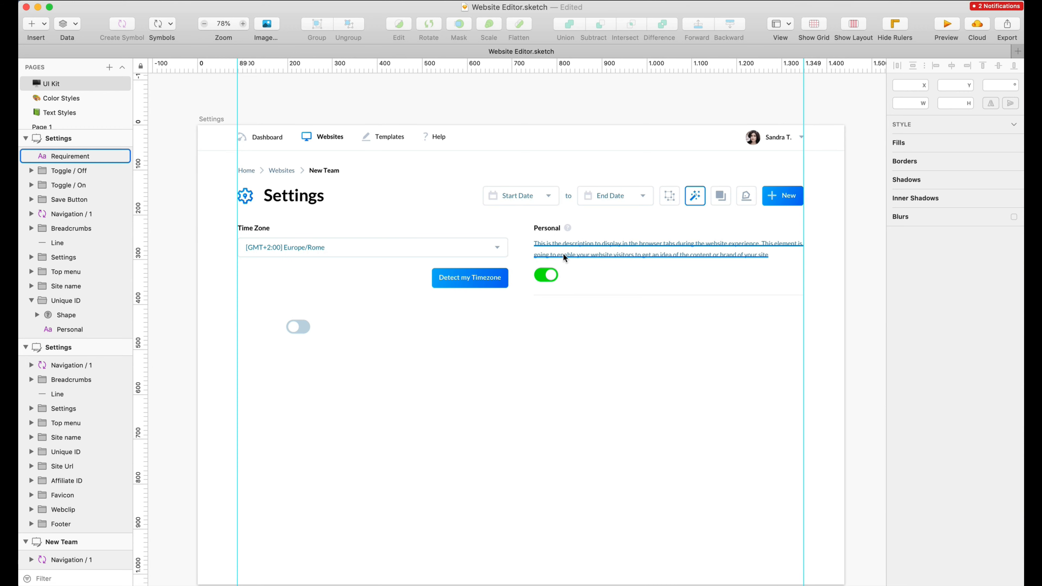
Ungroup the Personal label and its help icon.
{"action": "left_click", "coordinate": [561, 228]}
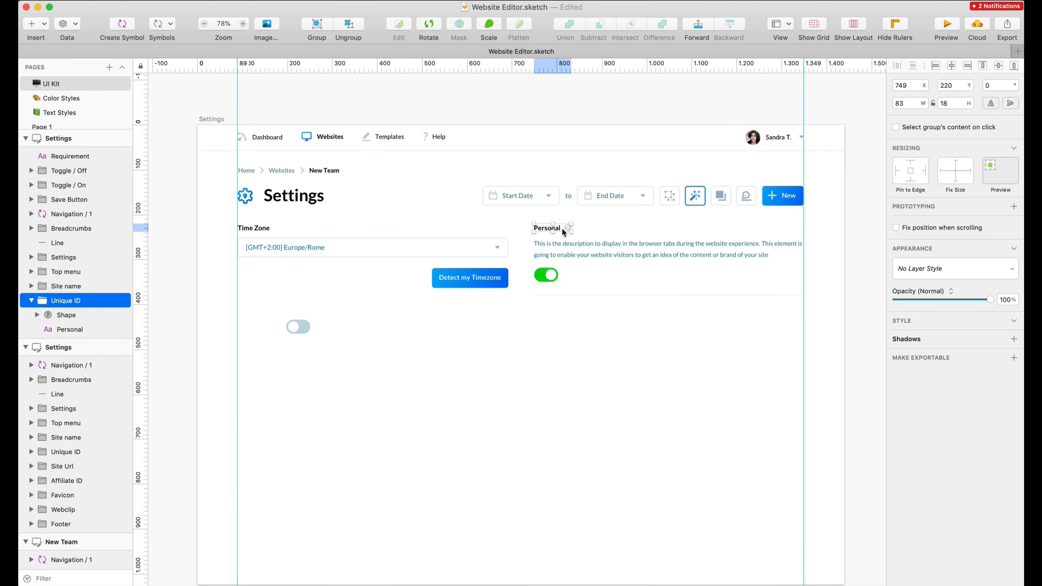
{"action": "key", "text": "super+shift+g"}
{"action": "left_click", "coordinate": [625, 220]}
Group the Personal label, help icon, description, green toggle and divider line together.
{"action": "left_click", "coordinate": [584, 249]}
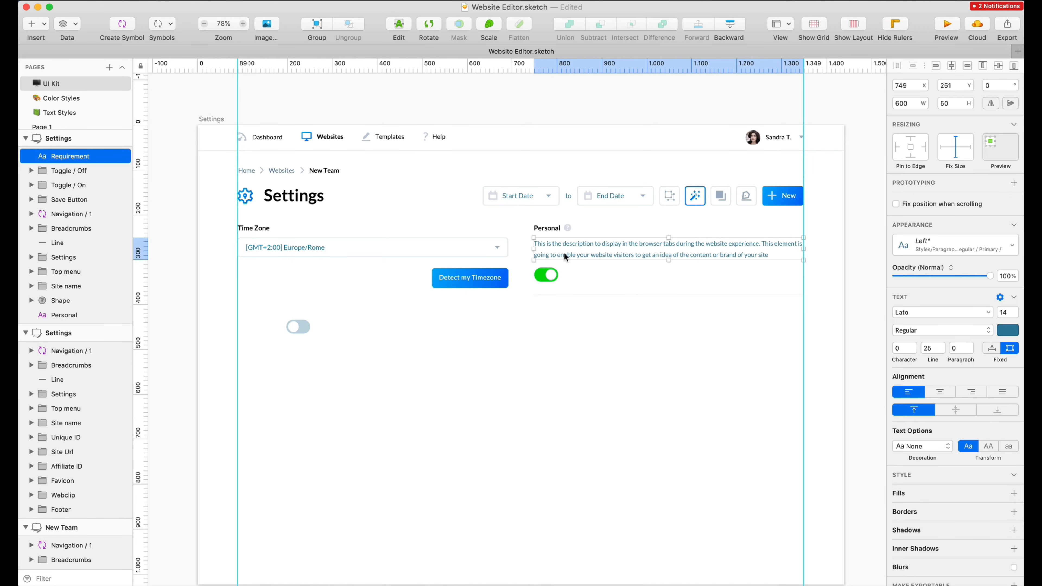
{"action": "left_click", "coordinate": [580, 296]}
{"action": "left_click_drag", "start_coordinate": [666, 326], "coordinate": [524, 217]}
{"action": "scroll", "coordinate": [524, 217], "scroll_direction": "down", "scroll_amount": 2}
{"action": "scroll", "coordinate": [524, 217], "scroll_direction": "up", "scroll_amount": 6}
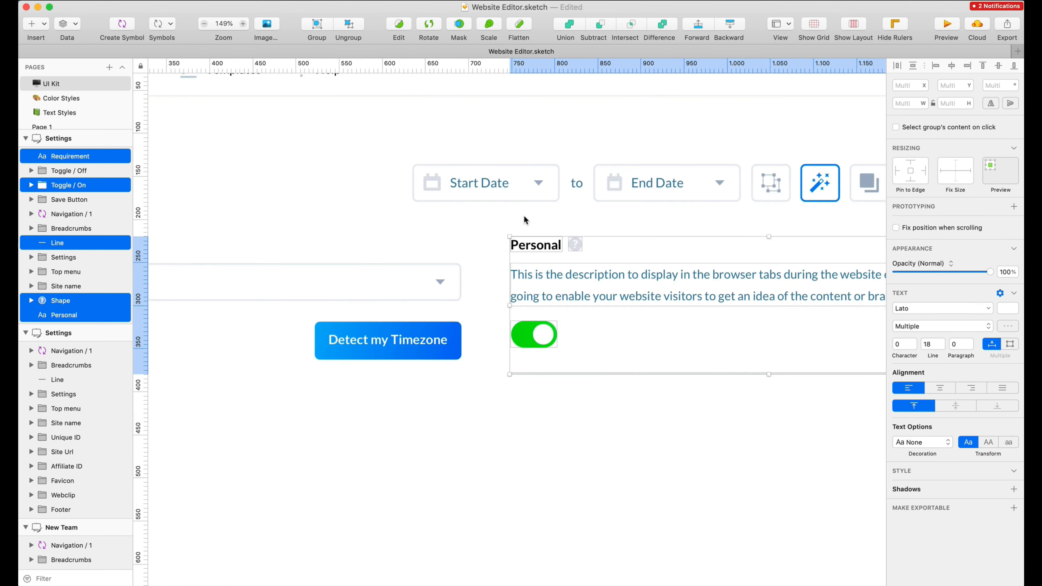
{"action": "scroll", "coordinate": [524, 216], "scroll_direction": "down", "scroll_amount": 2}
{"action": "key", "text": "super+g"}
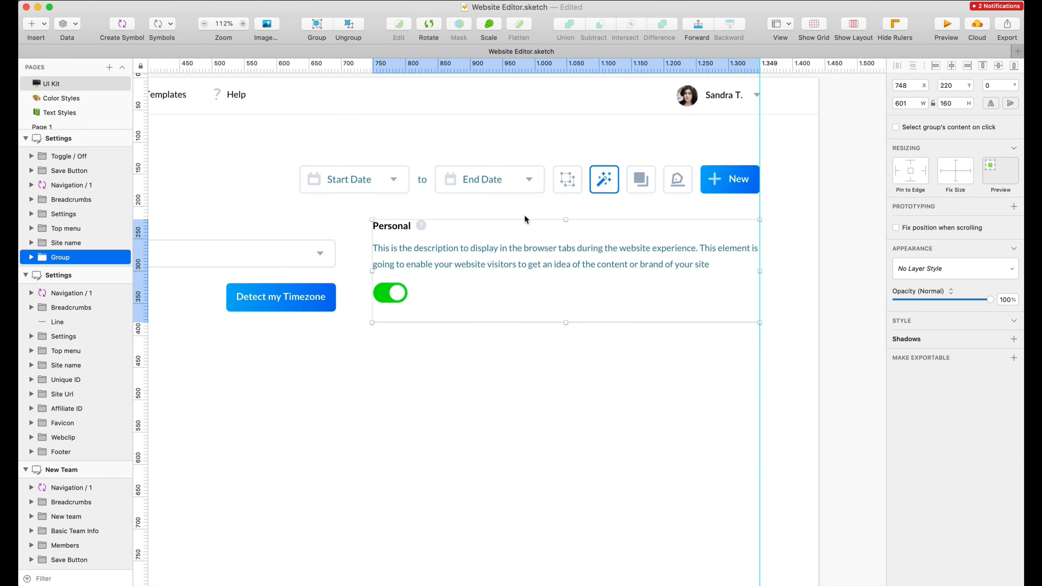
Stack three evenly spaced copies of the Personal group below the original and remove the divider line from the last copy.
{"action": "scroll", "coordinate": [525, 217], "scroll_direction": "down", "scroll_amount": 2}
{"action": "left_click_drag", "start_coordinate": [543, 213], "coordinate": [544, 308]}
{"action": "scroll", "coordinate": [545, 309], "scroll_direction": "down", "scroll_amount": 2}
{"action": "key", "text": "super+d"}
{"action": "key", "text": "super+d"}
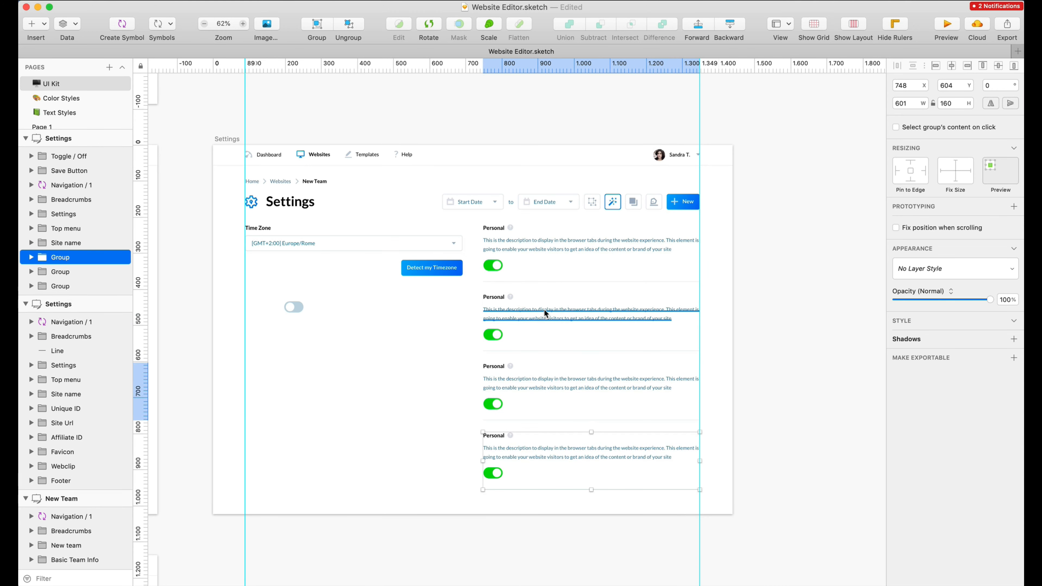
{"action": "left_click", "coordinate": [744, 312]}
{"action": "scroll", "coordinate": [544, 496], "scroll_direction": "up", "scroll_amount": 1}
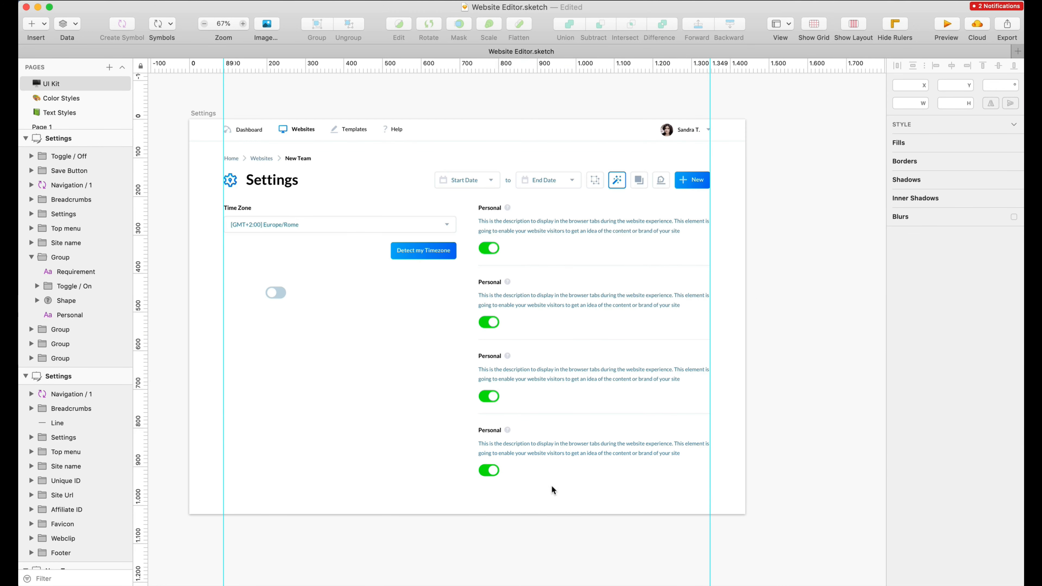
Shorten the second section's description to "This is the description to display in the browser tabs during the website experience.".
{"action": "scroll", "coordinate": [454, 413], "scroll_direction": "left", "scroll_amount": 2}
{"action": "double_click", "coordinate": [692, 283]}
{"action": "double_click", "coordinate": [692, 281]}
{"action": "left_click_drag", "start_coordinate": [700, 278], "coordinate": [742, 298]}
{"action": "key", "text": "BackSpace"}
{"action": "key", "text": "Escape"}
Cut the third section's description to "This element is going to enable your website visitors to get an idea of the content or brand.".
{"action": "left_click", "coordinate": [678, 363]}
{"action": "double_click", "coordinate": [680, 362]}
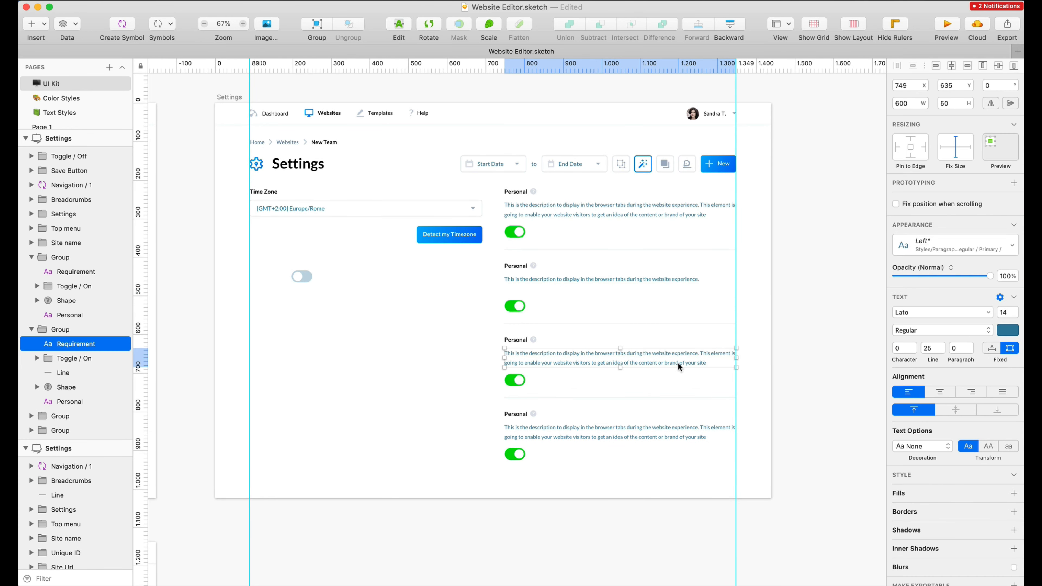
{"action": "left_click_drag", "start_coordinate": [699, 353], "coordinate": [503, 353]}
{"action": "key", "text": "BackSpace"}
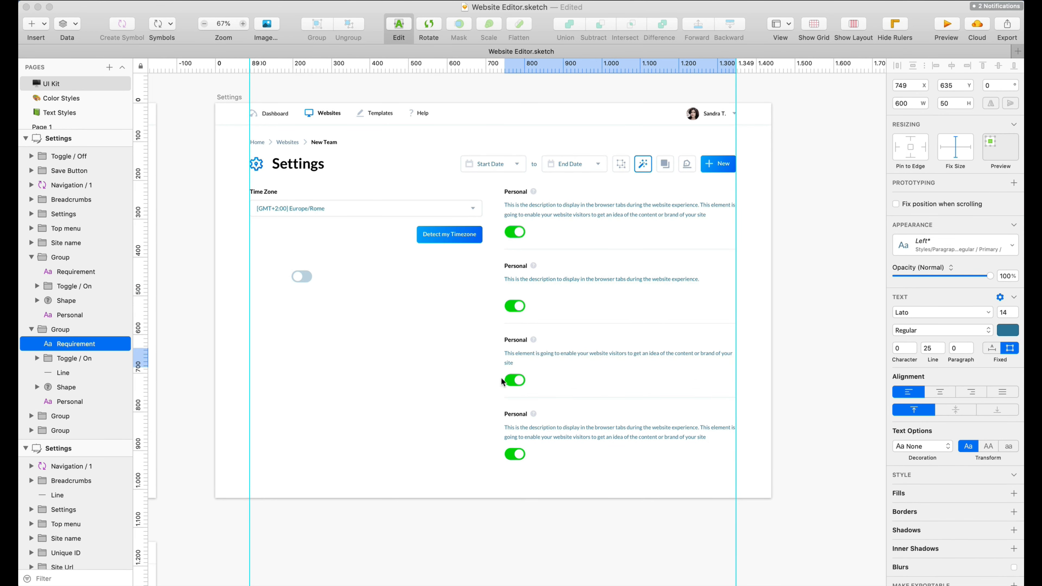
{"action": "left_click_drag", "start_coordinate": [714, 350], "coordinate": [788, 383]}
Remove the second sentence from the fourth section's description, keeping only "This is the description to display in the browser tabs during the website experience.".
{"action": "left_click", "coordinate": [705, 423]}
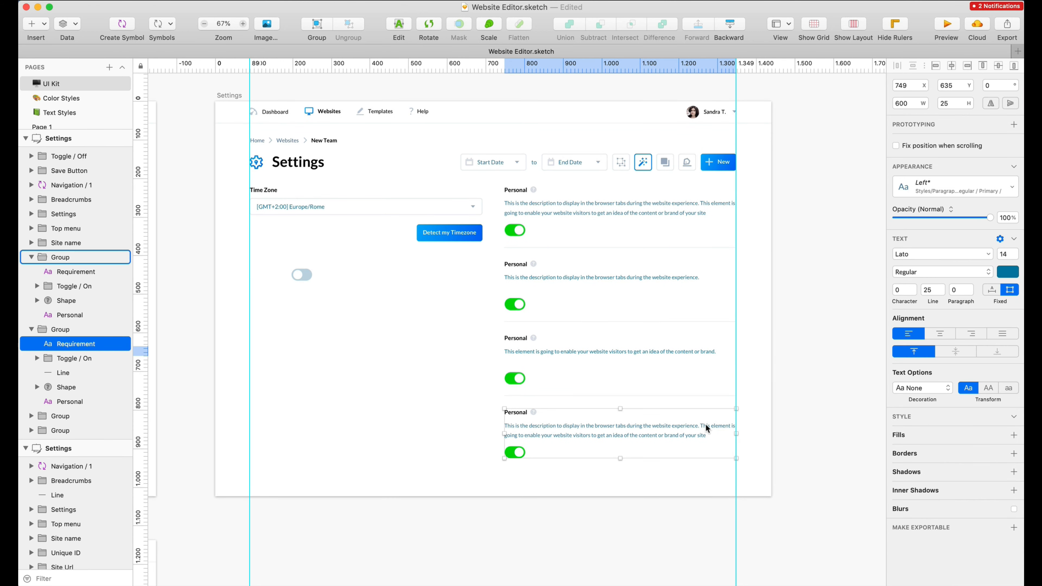
{"action": "double_click", "coordinate": [699, 423]}
{"action": "left_click_drag", "start_coordinate": [699, 422], "coordinate": [751, 442]}
{"action": "key", "text": "BackSpace"}
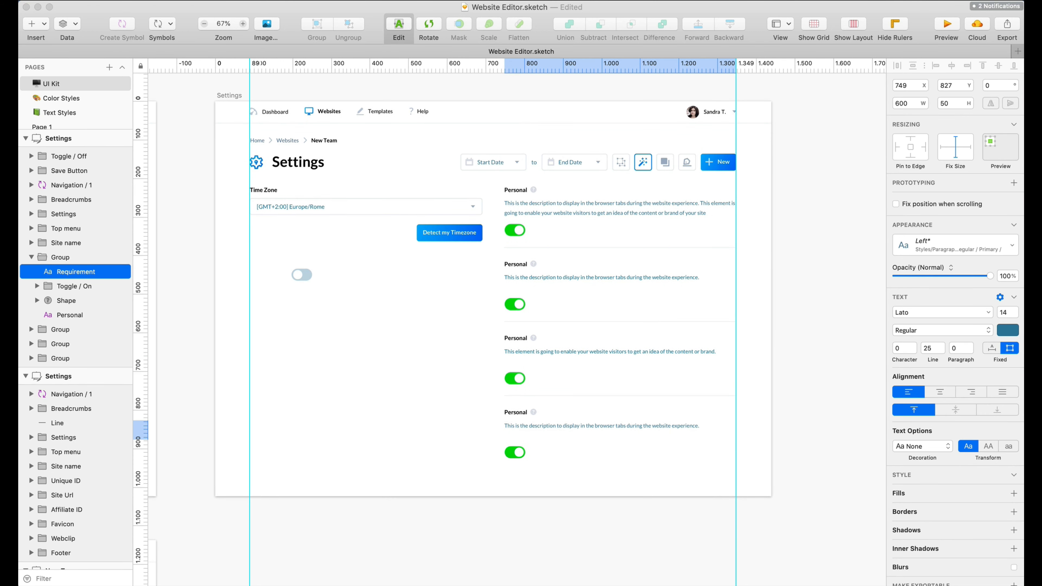
{"action": "key", "text": "Escape"}
Move the second section's toggle and everything beneath it up, closer to the shortened description.
{"action": "scroll", "coordinate": [611, 372], "scroll_direction": "down", "scroll_amount": 2}
{"action": "scroll", "coordinate": [611, 372], "scroll_direction": "up", "scroll_amount": 5}
{"action": "left_click_drag", "start_coordinate": [415, 265], "coordinate": [803, 518]}
{"action": "scroll", "coordinate": [714, 427], "scroll_direction": "up", "scroll_amount": 1}
{"action": "scroll", "coordinate": [715, 427], "scroll_direction": "right", "scroll_amount": 1}
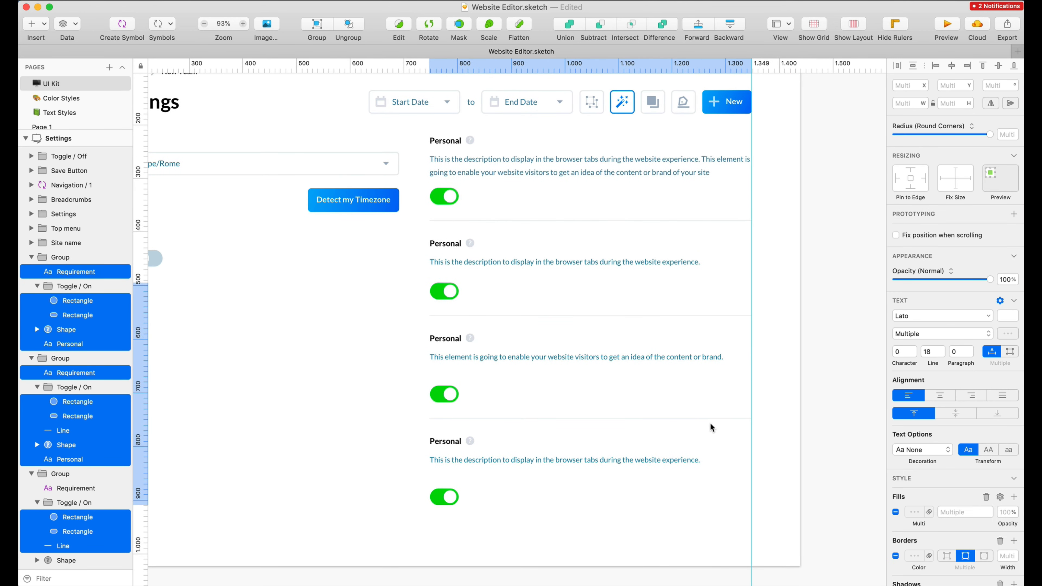
{"action": "key", "text": "Up"}
{"action": "key", "text": "Up"}
{"action": "key", "text": "Up"}
{"action": "key", "text": "Up"}
{"action": "key", "text": "Up"}
{"action": "key", "text": "Up"}
{"action": "key", "text": "Up"}
{"action": "key", "text": "Up"}
{"action": "key", "text": "Up"}
{"action": "key", "text": "Up"}
{"action": "key", "text": "Up"}
{"action": "key", "text": "Up"}
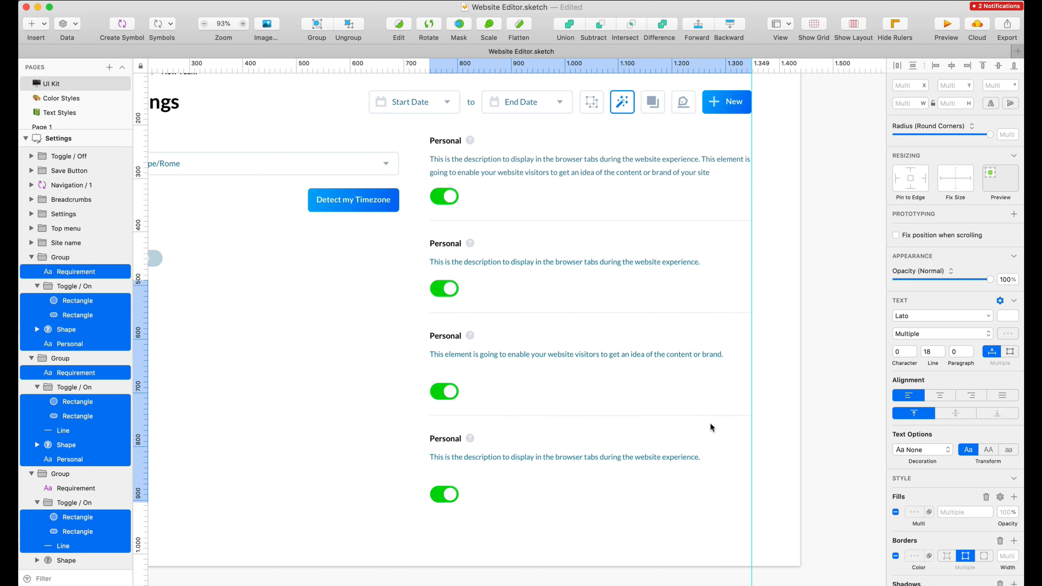
Move the third section's toggle, its divider line and the fourth section up to match the spacing of the second section.
{"action": "left_click_drag", "start_coordinate": [376, 375], "coordinate": [742, 537]}
{"action": "key", "text": "shift+Up"}
{"action": "key", "text": "Up"}
{"action": "key", "text": "Up"}
{"action": "key", "text": "Up"}
{"action": "key", "text": "Up"}
{"action": "key", "text": "Up"}
{"action": "key", "text": "Up"}
{"action": "key", "text": "Up"}
{"action": "key", "text": "Up"}
{"action": "key", "text": "Up"}
{"action": "key", "text": "Up"}
{"action": "key", "text": "Up"}
{"action": "key", "text": "Up"}
{"action": "key", "text": "Up"}
{"action": "key", "text": "Up"}
{"action": "key", "text": "Up"}
{"action": "key", "text": "Up"}
{"action": "key", "text": "Up"}
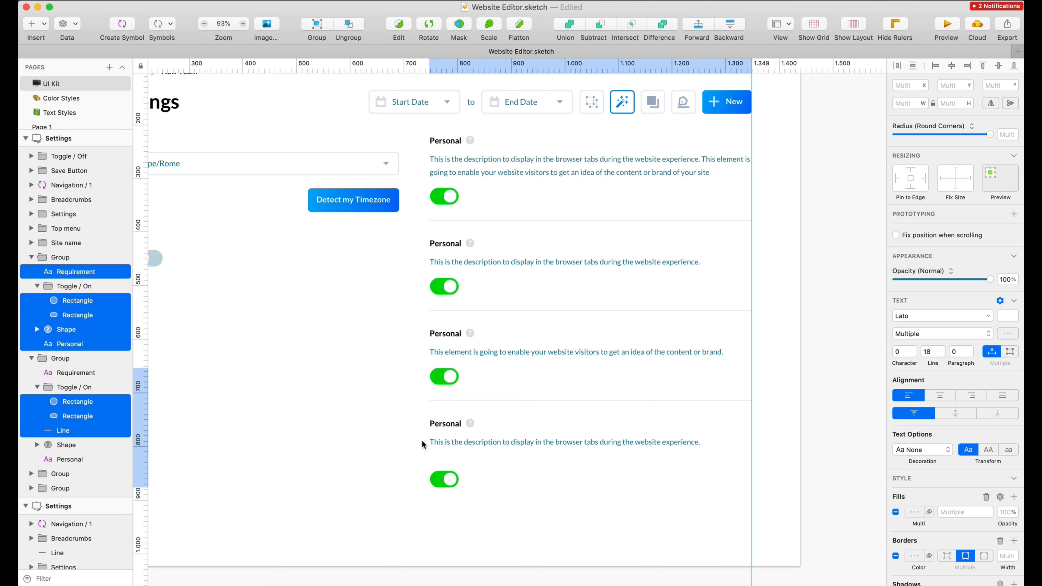
Move the fourth section's toggle up so its gap to the description matches the sections above.
{"action": "left_click_drag", "start_coordinate": [396, 458], "coordinate": [488, 498]}
{"action": "key", "text": "shift+Up"}
{"action": "key", "text": "shift+Up"}
{"action": "key", "text": "shift+Down"}
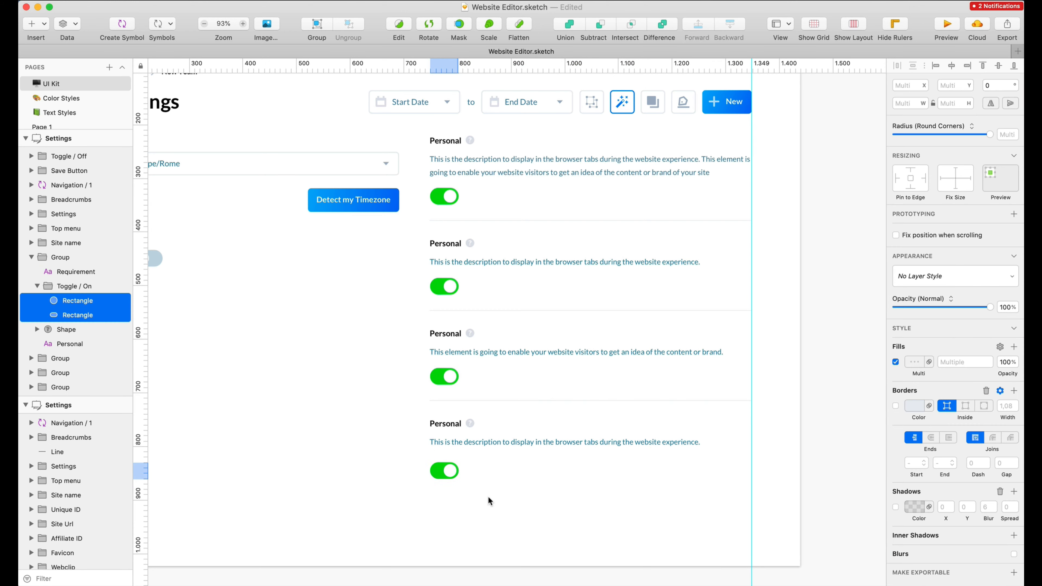
{"action": "key", "text": "Up"}
{"action": "key", "text": "Up"}
{"action": "key", "text": "Up"}
{"action": "key", "text": "Up"}
{"action": "key", "text": "Up"}
{"action": "key", "text": "Up"}
{"action": "key", "text": "Up"}
{"action": "key", "text": "Up"}
{"action": "key", "text": "Up"}
{"action": "key", "text": "Up"}
{"action": "left_click", "coordinate": [408, 290]}
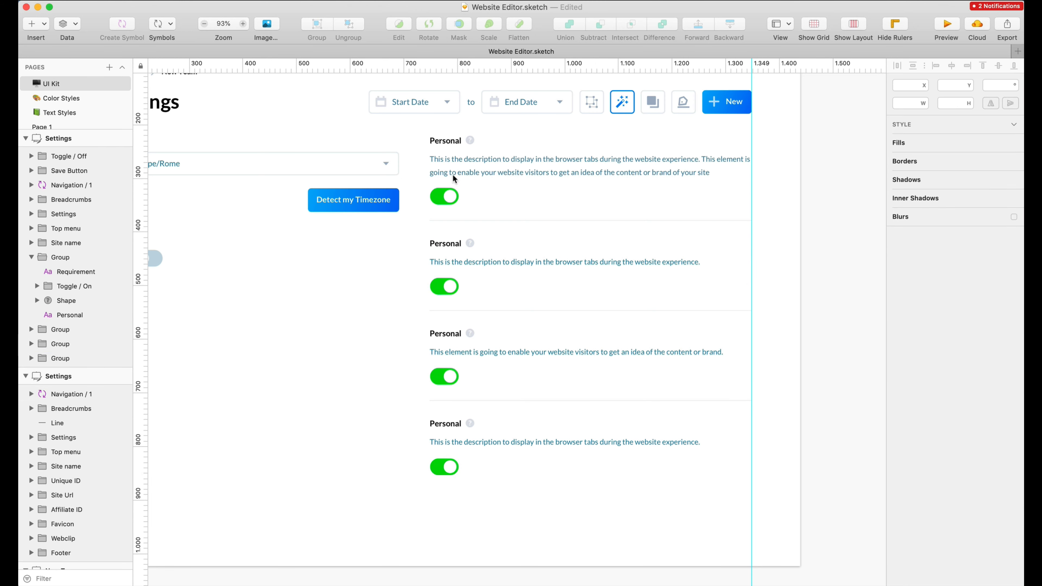
Ungroup all four Personal sections.
{"action": "left_click_drag", "start_coordinate": [455, 178], "coordinate": [637, 444]}
{"action": "key", "text": "super+shift+g"}
{"action": "left_click", "coordinate": [799, 381]}
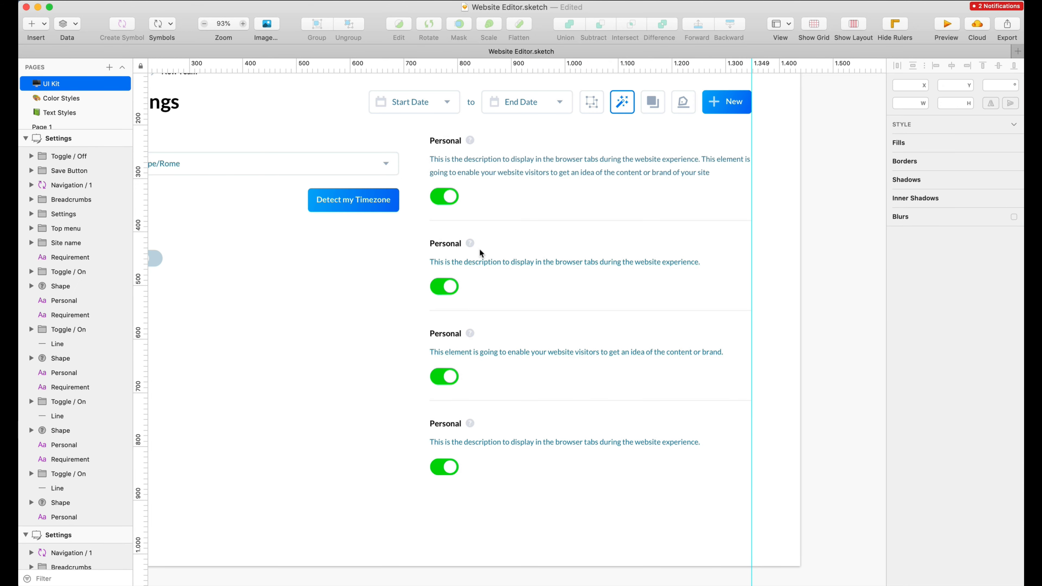
Move the help icons of all four sections right to X 921 to make room for longer labels.
{"action": "left_click", "coordinate": [471, 244]}
{"action": "left_click", "coordinate": [470, 140], "text": "shift"}
{"action": "left_click", "coordinate": [471, 334], "text": "shift"}
{"action": "left_click", "coordinate": [471, 423], "text": "shift"}
{"action": "key", "text": "Right"}
{"action": "key", "text": "Right"}
{"action": "key", "text": "Right"}
{"action": "key", "text": "Right"}
{"action": "key", "text": "Right"}
{"action": "key", "text": "shift+Right"}
{"action": "key", "text": "shift+Right"}
{"action": "key", "text": "shift+Right"}
{"action": "key", "text": "shift+Right"}
{"action": "key", "text": "shift+Right"}
{"action": "key", "text": "shift+Right"}
{"action": "key", "text": "shift+Right"}
{"action": "key", "text": "shift+Right"}
{"action": "key", "text": "shift+Right"}
{"action": "key", "text": "shift+Right"}
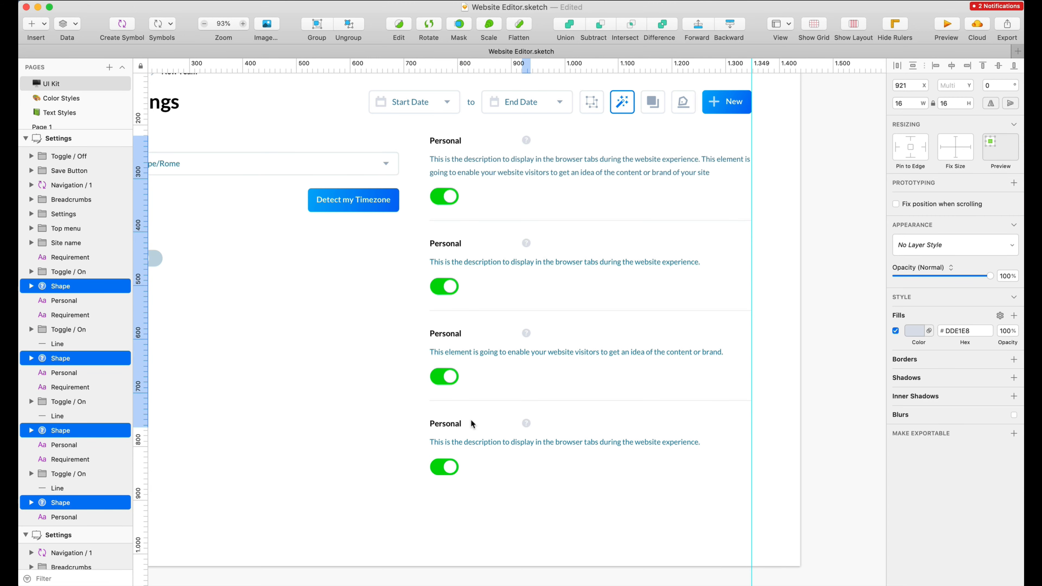
{"action": "left_click", "coordinate": [286, 314]}
Change the second section's label to "Brading in Website".
{"action": "scroll", "coordinate": [286, 314], "scroll_direction": "left", "scroll_amount": 2}
{"action": "scroll", "coordinate": [286, 315], "scroll_direction": "right", "scroll_amount": 4}
{"action": "scroll", "coordinate": [286, 314], "scroll_direction": "down", "scroll_amount": 3}
{"action": "scroll", "coordinate": [286, 314], "scroll_direction": "left", "scroll_amount": 8}
{"action": "scroll", "coordinate": [287, 314], "scroll_direction": "up", "scroll_amount": 4}
{"action": "scroll", "coordinate": [286, 314], "scroll_direction": "right", "scroll_amount": 8}
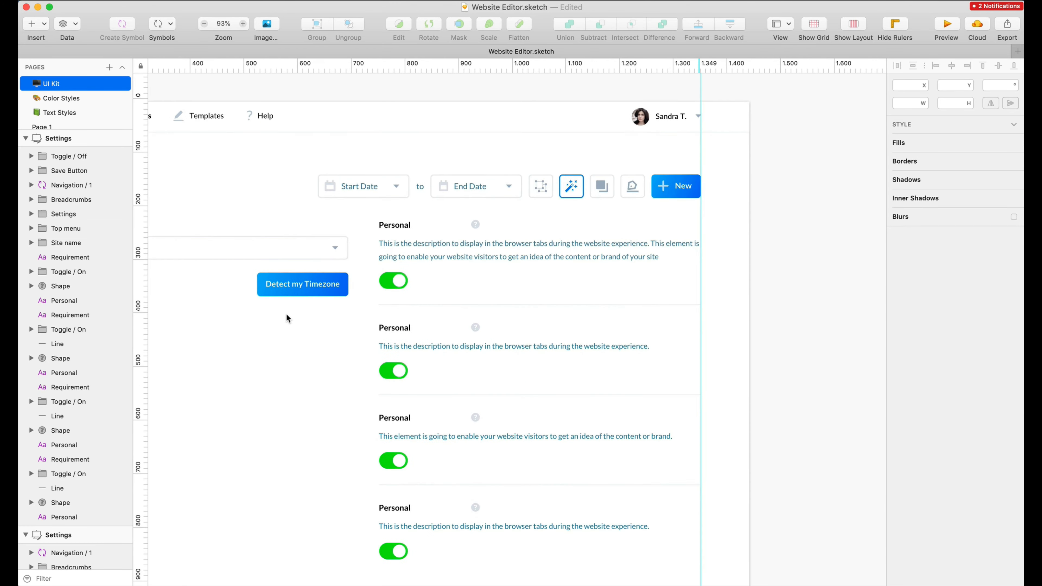
{"action": "scroll", "coordinate": [286, 314], "scroll_direction": "down", "scroll_amount": 1}
{"action": "scroll", "coordinate": [286, 314], "scroll_direction": "right", "scroll_amount": 1}
{"action": "left_click", "coordinate": [376, 302]}
{"action": "double_click", "coordinate": [376, 301]}
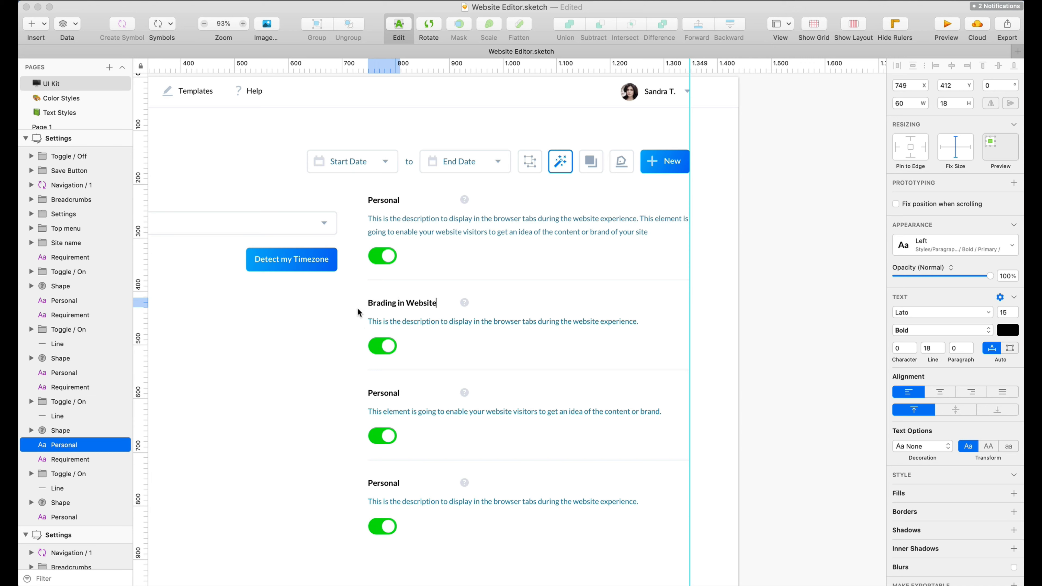
Change the third section's label to "HTML Badge".
{"action": "left_click", "coordinate": [389, 392]}
{"action": "double_click", "coordinate": [388, 392]}
{"action": "scroll", "coordinate": [388, 392], "scroll_direction": "left", "scroll_amount": 1}
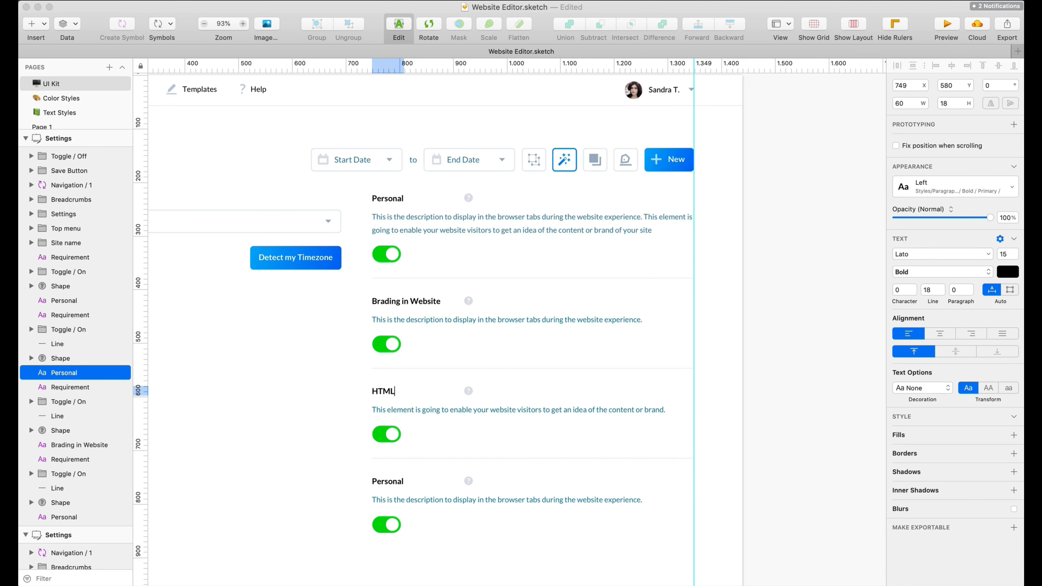
{"action": "left_click", "coordinate": [291, 389]}
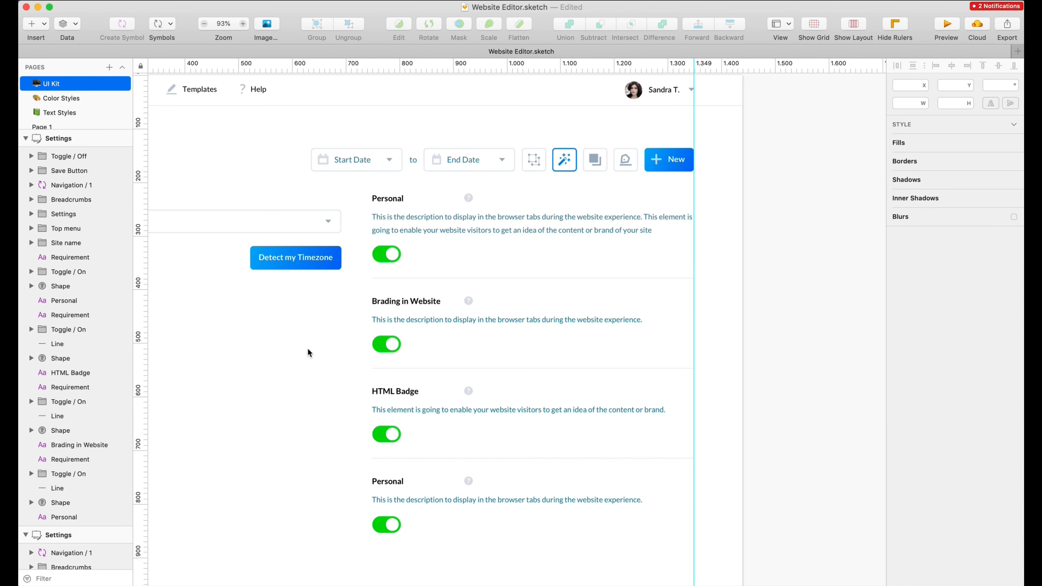
Change the fourth section's label to "CSS Minification".
{"action": "scroll", "coordinate": [308, 348], "scroll_direction": "left", "scroll_amount": 3}
{"action": "scroll", "coordinate": [300, 348], "scroll_direction": "left", "scroll_amount": 3}
{"action": "scroll", "coordinate": [299, 349], "scroll_direction": "up", "scroll_amount": 1}
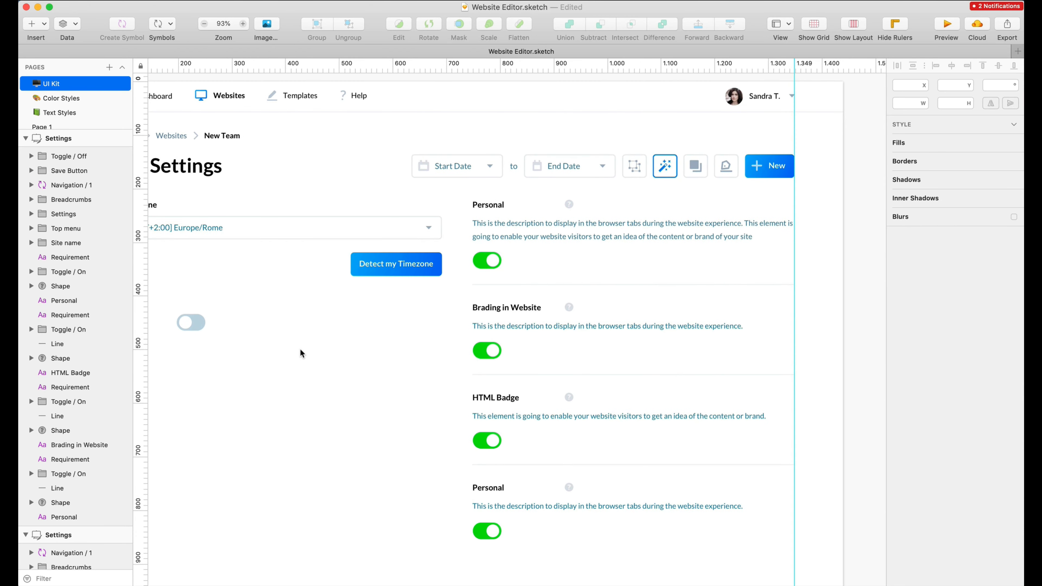
{"action": "left_click", "coordinate": [471, 487]}
{"action": "double_click", "coordinate": [471, 487]}
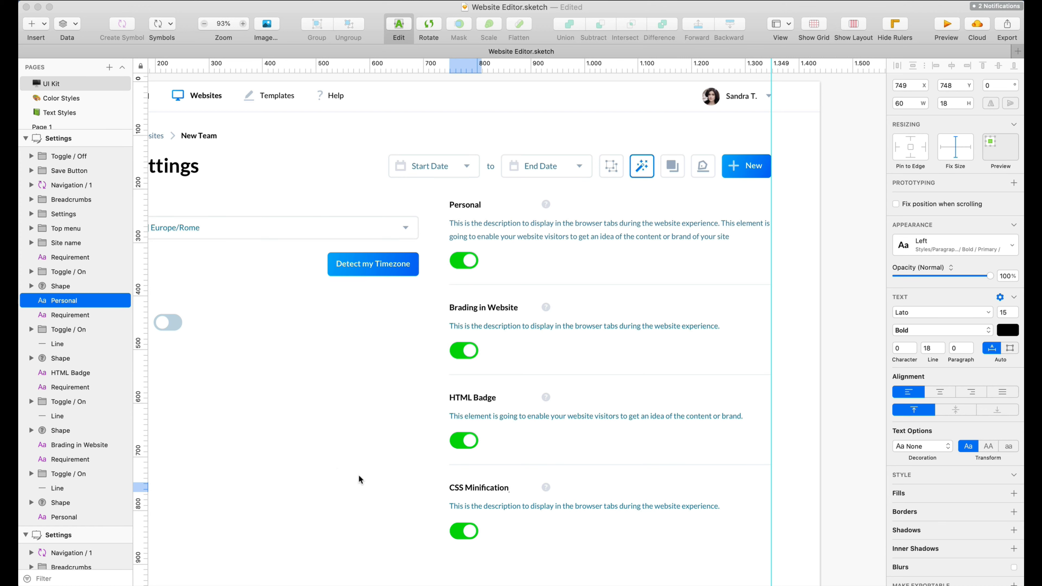
Replace the on toggle in the "Brading in Website" section with the loose off toggle, aligned at X 749.
{"action": "left_click", "coordinate": [397, 424]}
{"action": "scroll", "coordinate": [398, 419], "scroll_direction": "left", "scroll_amount": 2}
{"action": "scroll", "coordinate": [398, 419], "scroll_direction": "down", "scroll_amount": 3}
{"action": "scroll", "coordinate": [471, 346], "scroll_direction": "left", "scroll_amount": 3}
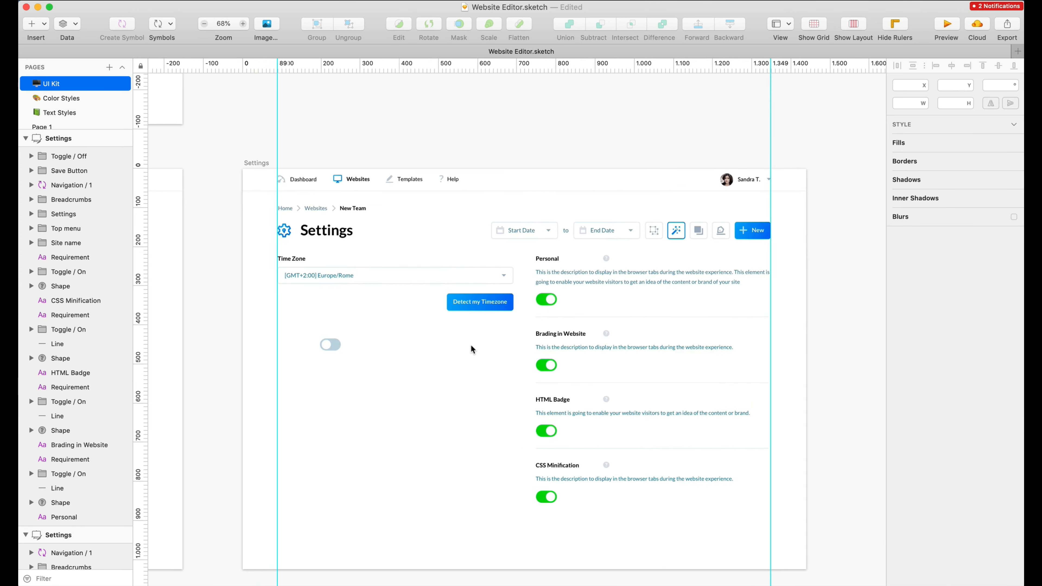
{"action": "left_click_drag", "start_coordinate": [338, 340], "coordinate": [482, 365]}
{"action": "scroll", "coordinate": [574, 357], "scroll_direction": "down", "scroll_amount": 3}
{"action": "scroll", "coordinate": [574, 357], "scroll_direction": "up", "scroll_amount": 8}
{"action": "left_click", "coordinate": [484, 354]}
{"action": "key", "text": "Delete"}
{"action": "scroll", "coordinate": [481, 365], "scroll_direction": "down", "scroll_amount": 5}
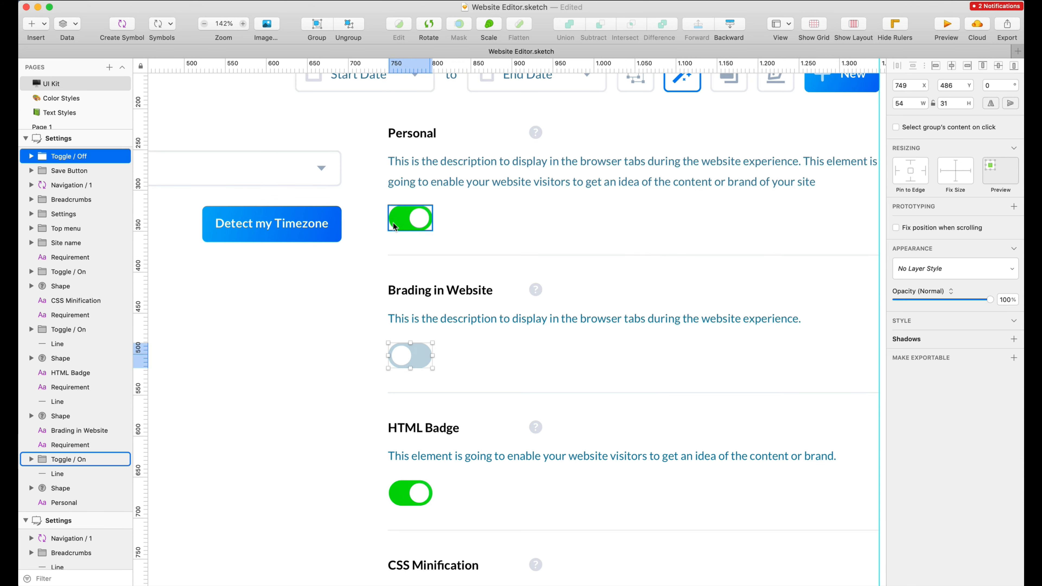
Convert the off toggle and the Personal section's on toggle into symbols named "Toggle / Off" and "Toggle / On".
{"action": "left_click", "coordinate": [122, 25]}
{"action": "key", "text": "Return"}
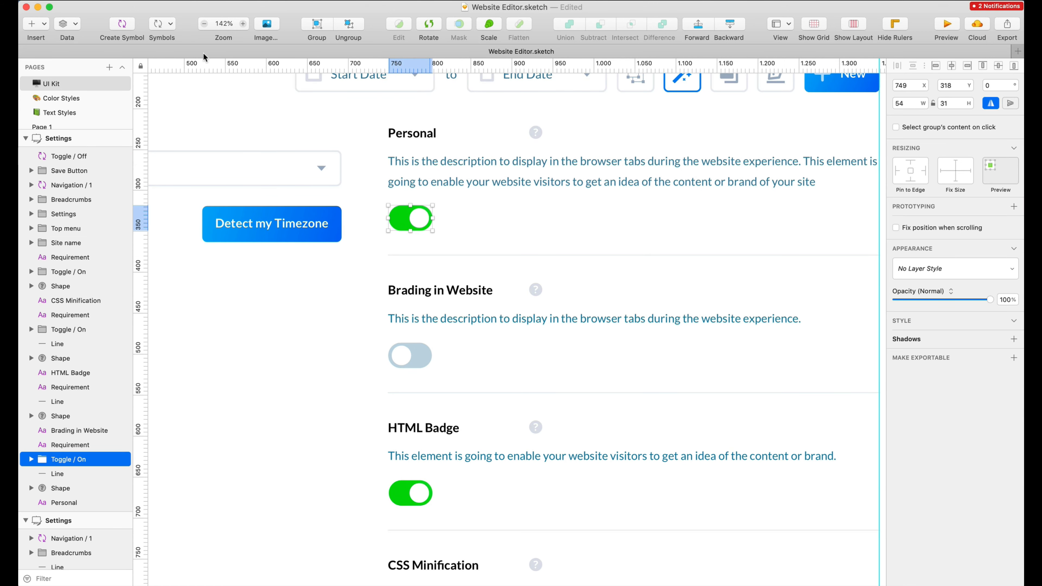
{"action": "left_click", "coordinate": [122, 25]}
{"action": "left_click", "coordinate": [630, 148]}
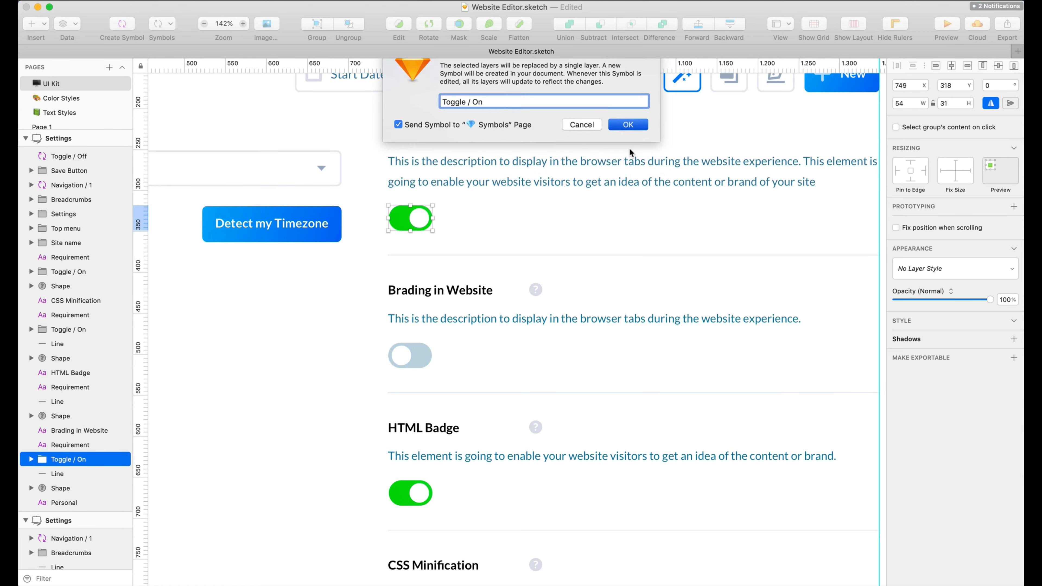
{"action": "left_click", "coordinate": [305, 317]}
Move each section's help icon close to its label: Personal at X 820, Brading in Website at X 884, CSS Minification at X 869, HTML Badge likewise.
{"action": "scroll", "coordinate": [306, 317], "scroll_direction": "down", "scroll_amount": 5}
{"action": "scroll", "coordinate": [443, 403], "scroll_direction": "down", "scroll_amount": 1}
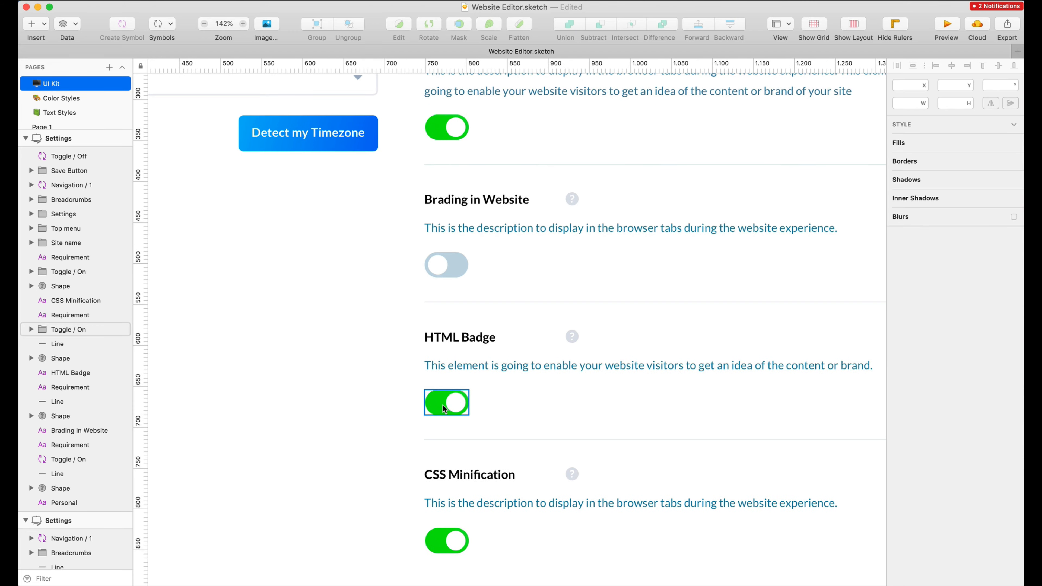
{"action": "scroll", "coordinate": [333, 245], "scroll_direction": "left", "scroll_amount": 3}
{"action": "scroll", "coordinate": [333, 246], "scroll_direction": "down", "scroll_amount": 5}
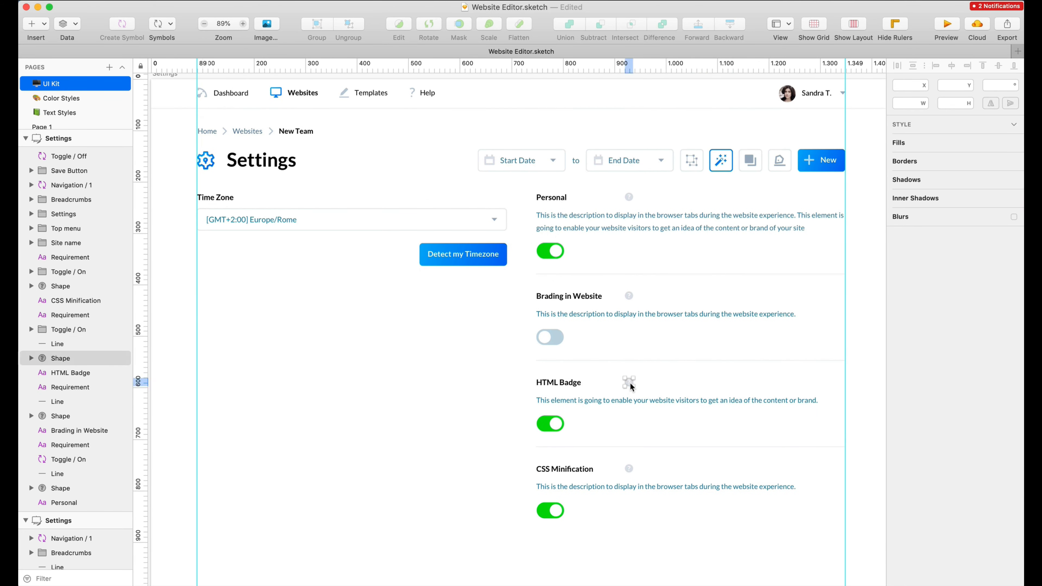
{"action": "left_click_drag", "start_coordinate": [630, 386], "coordinate": [591, 386]}
{"action": "left_click_drag", "start_coordinate": [630, 469], "coordinate": [604, 472]}
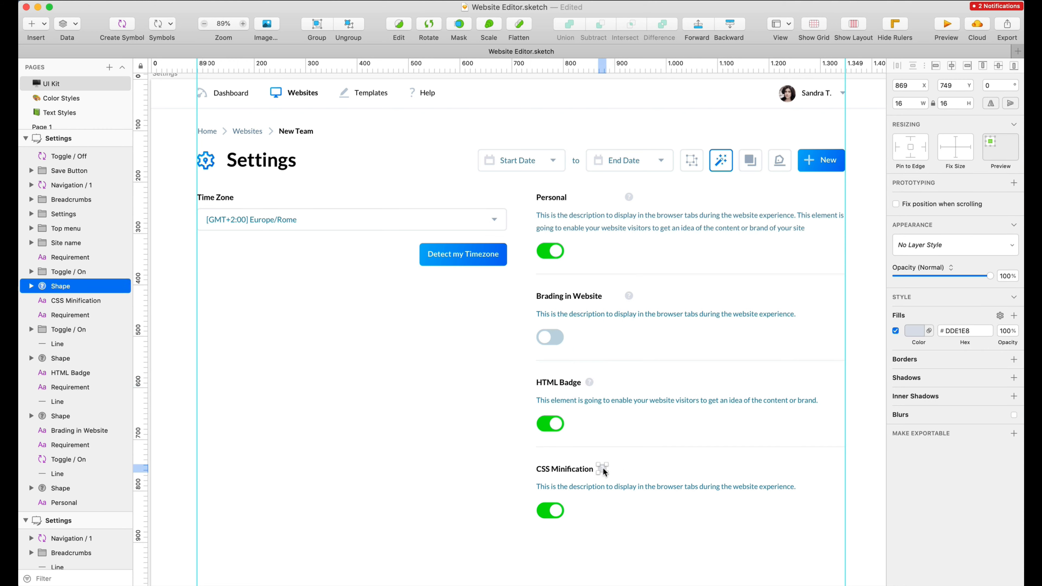
{"action": "left_click_drag", "start_coordinate": [629, 296], "coordinate": [611, 298]}
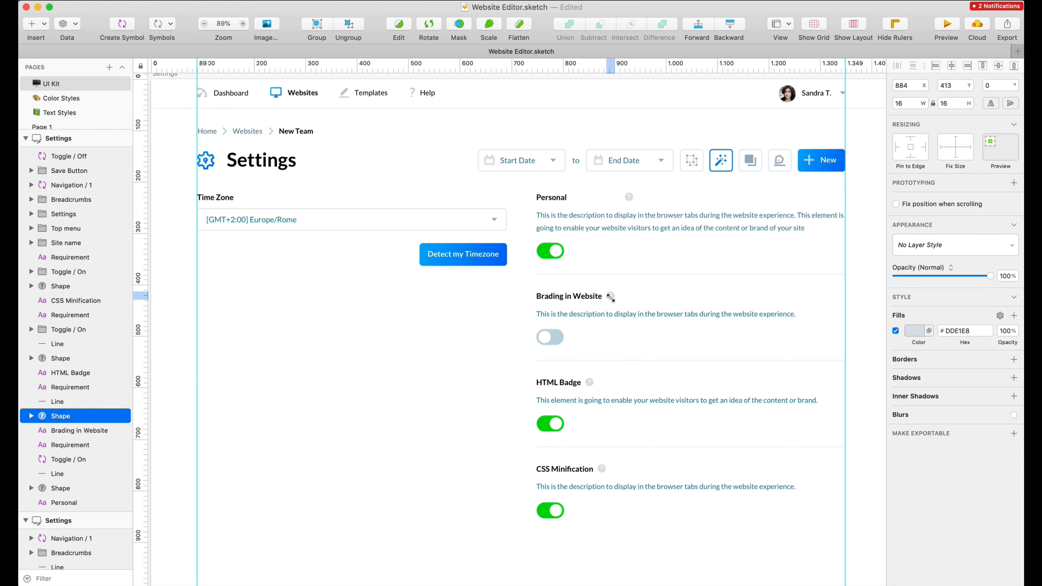
{"action": "left_click_drag", "start_coordinate": [628, 197], "coordinate": [573, 200]}
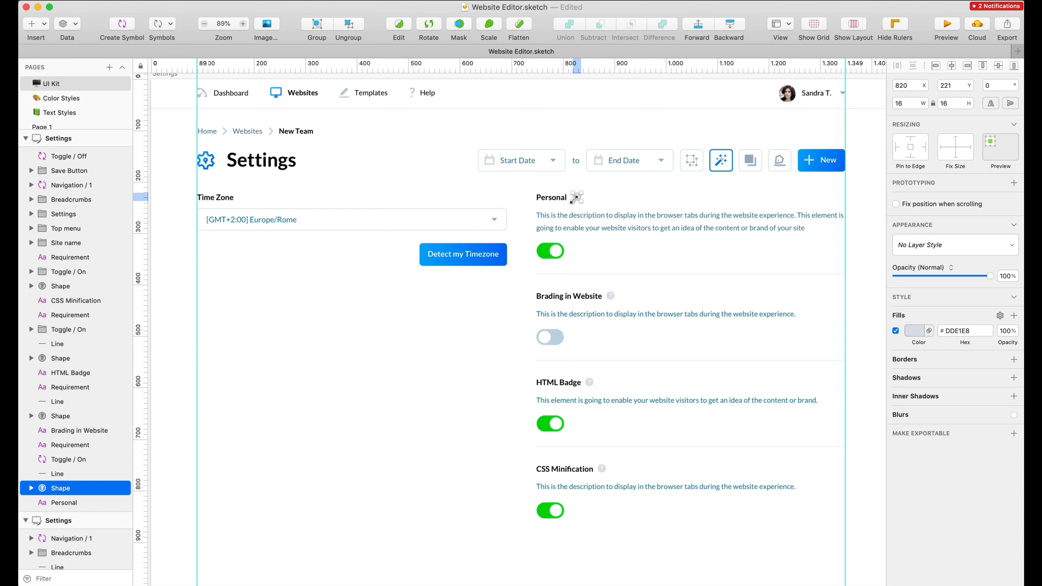
{"action": "key", "text": "alt"}
{"action": "left_click", "coordinate": [374, 323]}
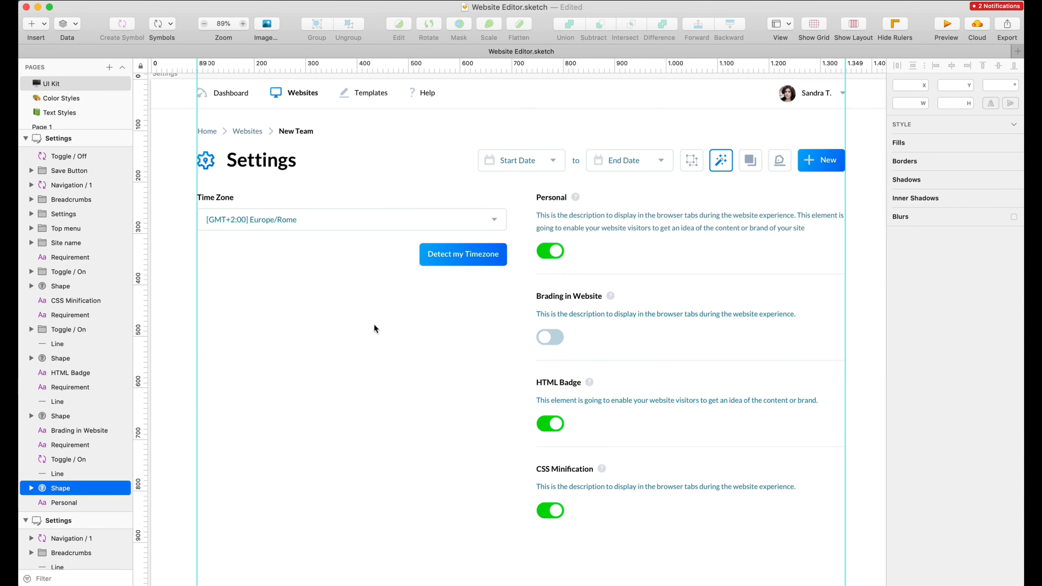
Duplicate the Personal and Brading in Website sections into the first column below the time zone block, level with the HTML Badge and CSS Minification sections.
{"action": "scroll", "coordinate": [373, 324], "scroll_direction": "left", "scroll_amount": 2}
{"action": "left_click_drag", "start_coordinate": [548, 180], "coordinate": [775, 337]}
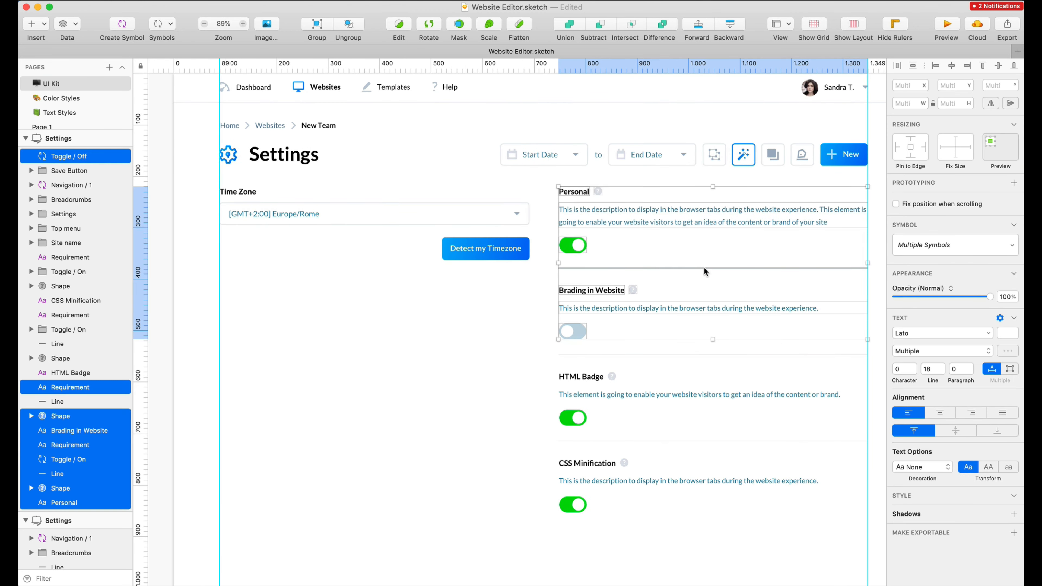
{"action": "left_click_drag", "start_coordinate": [703, 268], "coordinate": [364, 440]}
{"action": "left_click", "coordinate": [395, 321]}
{"action": "scroll", "coordinate": [396, 322], "scroll_direction": "down", "scroll_amount": 1}
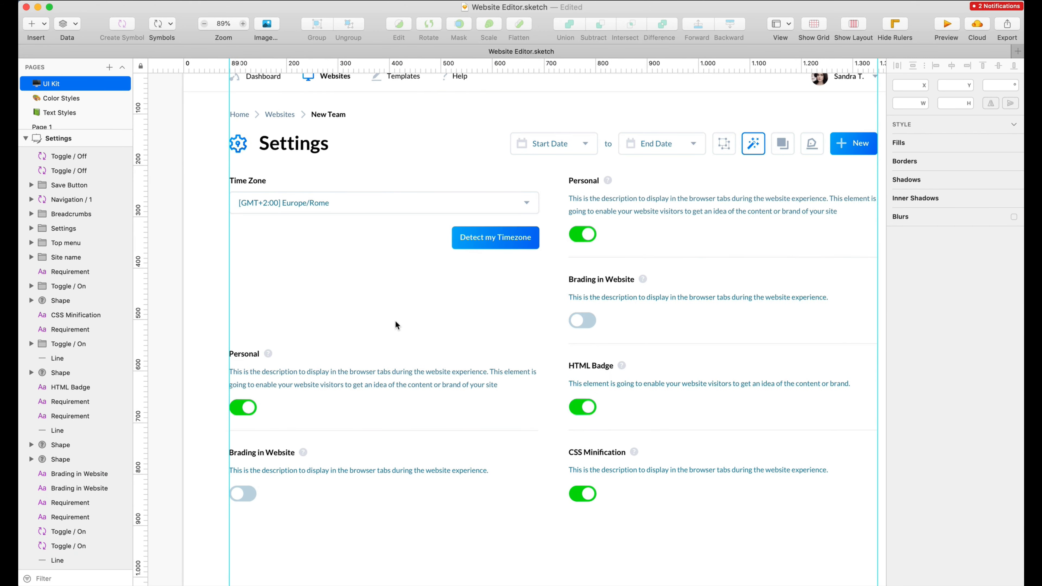
Delete the original Personal and Brading in Website sections from the second column.
{"action": "scroll", "coordinate": [396, 322], "scroll_direction": "down", "scroll_amount": 2}
{"action": "left_click_drag", "start_coordinate": [527, 202], "coordinate": [638, 348]}
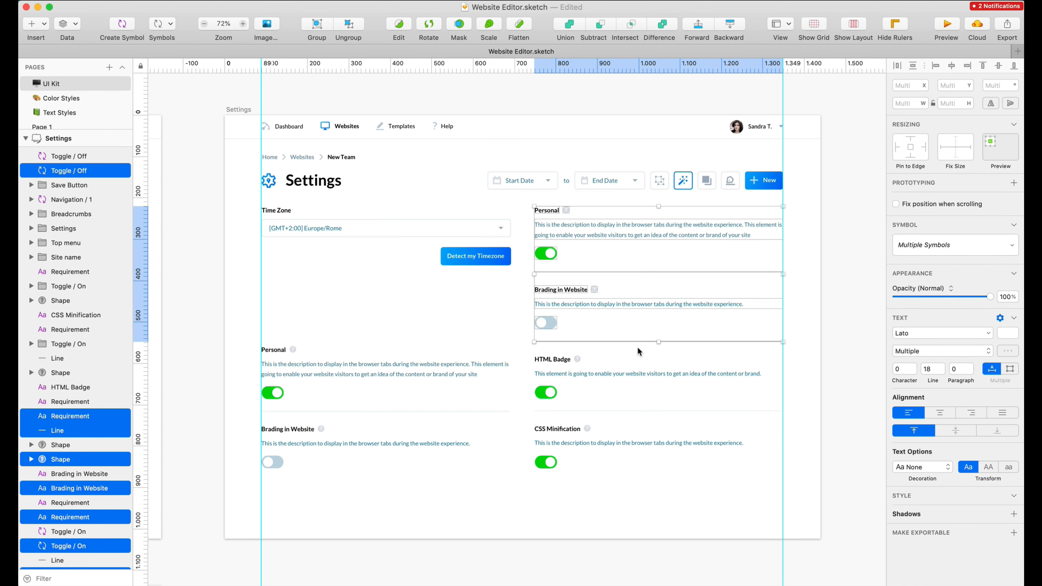
{"action": "key", "text": "Delete"}
Copy the 1258 px line from the New Team artboard into the Settings artboard as a full-width divider above the toggle sections.
{"action": "scroll", "coordinate": [638, 347], "scroll_direction": "left", "scroll_amount": 10}
{"action": "scroll", "coordinate": [637, 347], "scroll_direction": "down", "scroll_amount": 2}
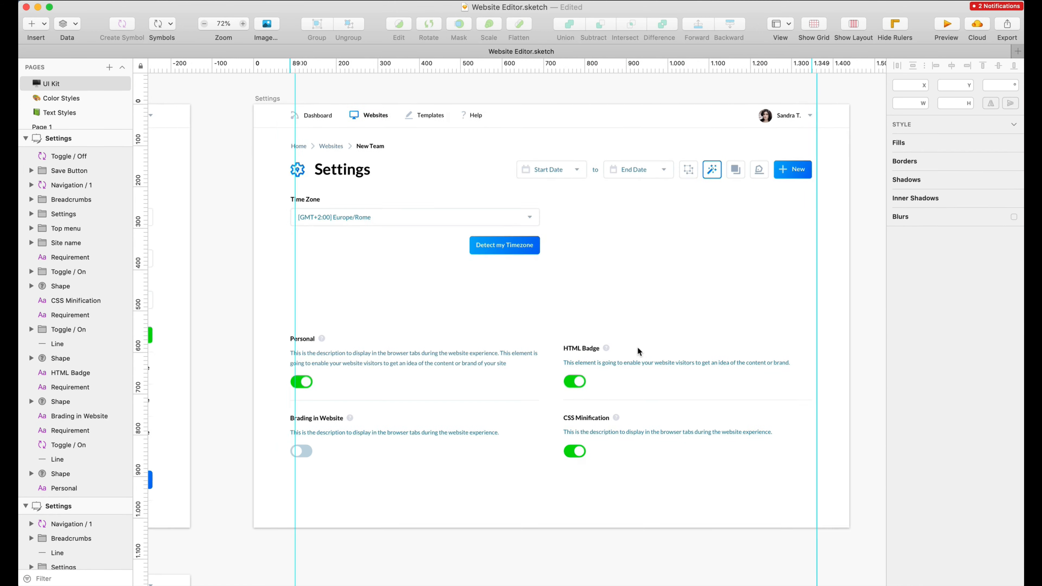
{"action": "left_click", "coordinate": [356, 315]}
{"action": "key", "text": "super+c"}
{"action": "scroll", "coordinate": [356, 315], "scroll_direction": "right", "scroll_amount": 8}
{"action": "scroll", "coordinate": [356, 315], "scroll_direction": "up", "scroll_amount": 2}
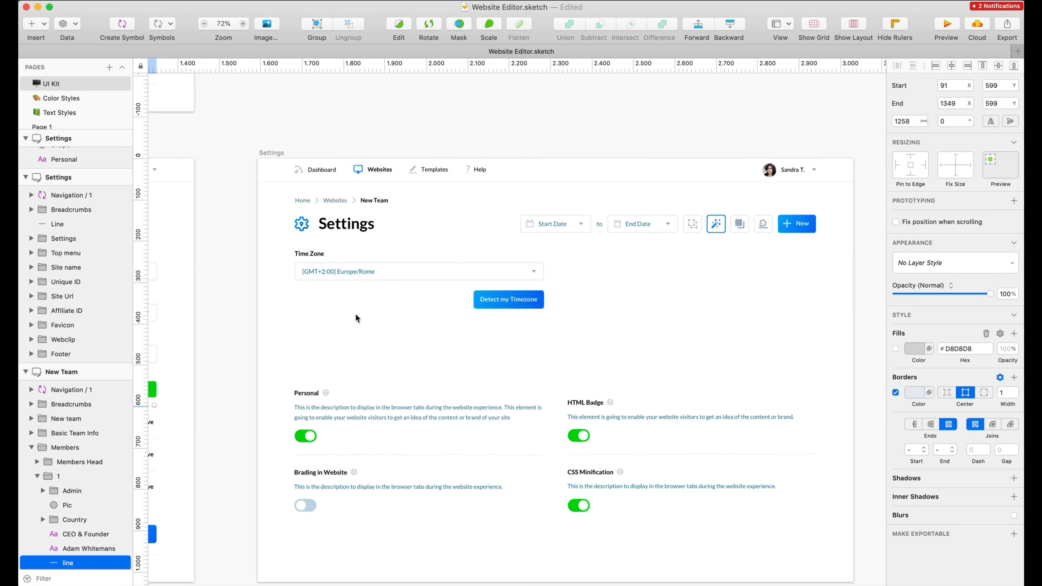
{"action": "left_click", "coordinate": [231, 140]}
{"action": "key", "text": "super+v"}
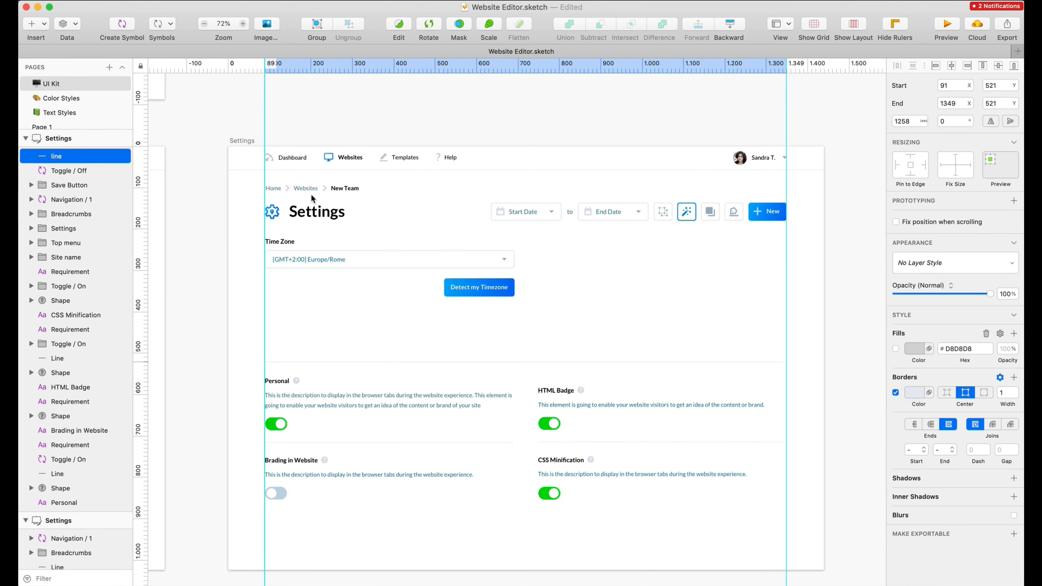
Change the page heading to "Advanced".
{"action": "double_click", "coordinate": [343, 216]}
{"action": "type", "text": "Advanced"}
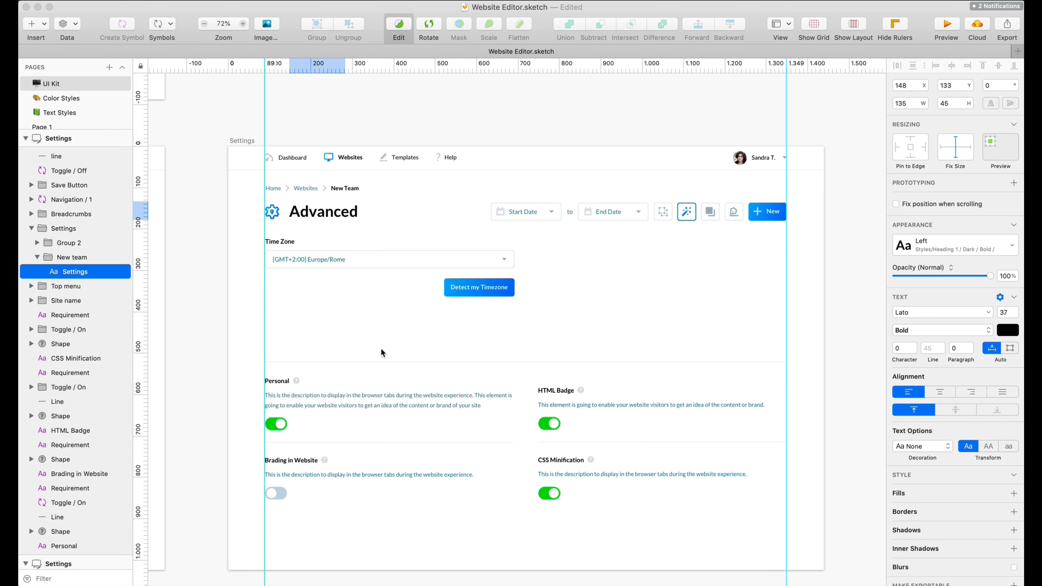
{"action": "key", "text": "Escape"}
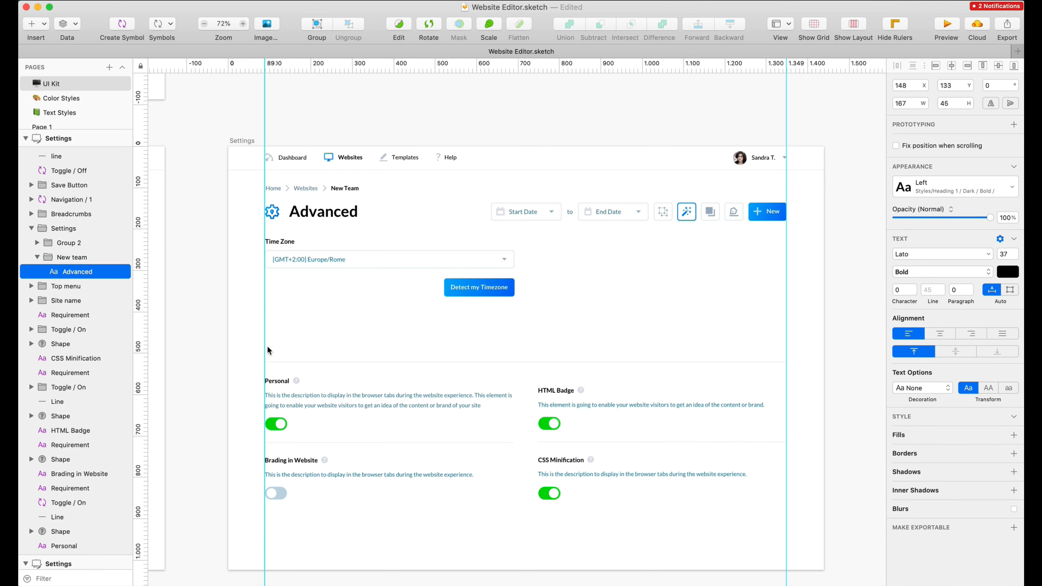
Move the full-width divider and all four toggle sections up, closer to the time zone block.
{"action": "left_click_drag", "start_coordinate": [267, 346], "coordinate": [765, 517]}
{"action": "key", "text": "shift+Up"}
{"action": "key", "text": "shift+Up"}
{"action": "key", "text": "shift+Up"}
{"action": "key", "text": "shift+Up"}
{"action": "key", "text": "shift+Up"}
{"action": "key", "text": "shift+Up"}
{"action": "key", "text": "shift+Up"}
{"action": "key", "text": "shift+Up"}
{"action": "key", "text": "shift+Up"}
{"action": "key", "text": "shift+Up"}
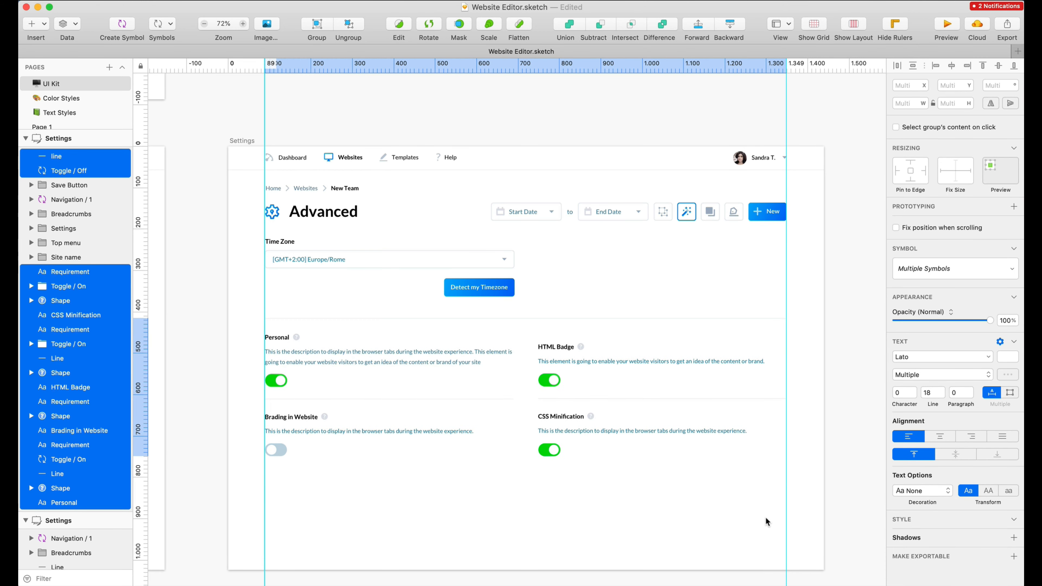
{"action": "key", "text": "shift+Up"}
{"action": "left_click", "coordinate": [595, 496]}
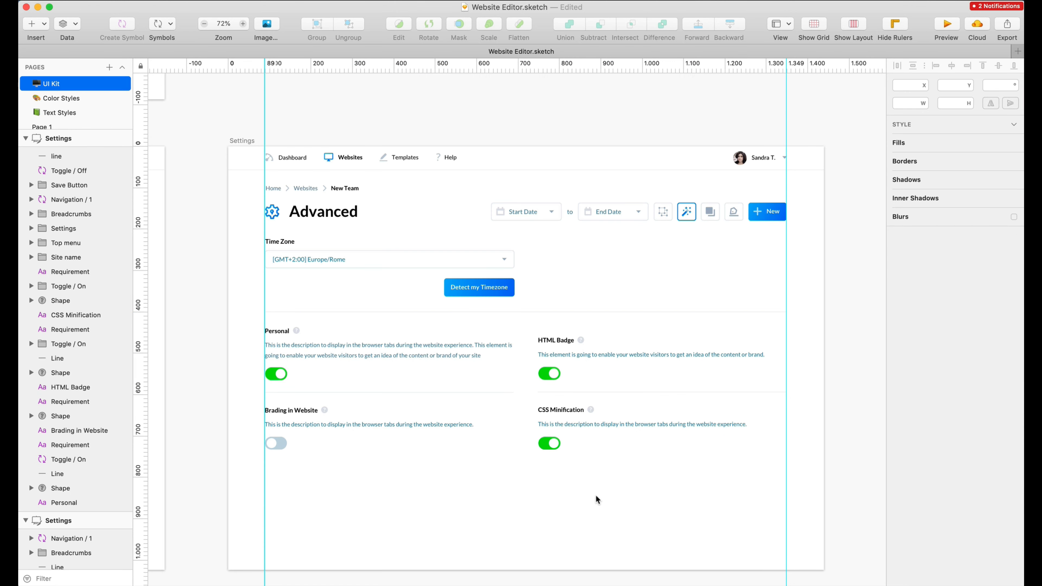
Duplicate the Brading in Website and CSS Minification row with its dividers as a third row below, nudged down 5 px.
{"action": "left_click_drag", "start_coordinate": [241, 320], "coordinate": [570, 381]}
{"action": "left_click_drag", "start_coordinate": [245, 385], "coordinate": [690, 471]}
{"action": "key", "text": "super+d"}
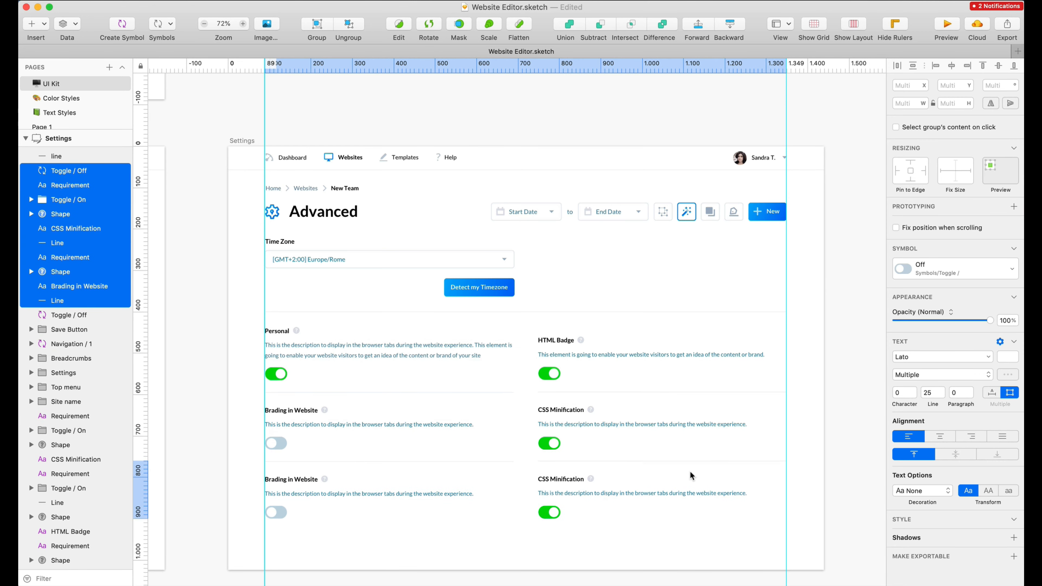
{"action": "key", "text": "Down"}
{"action": "key", "text": "Down"}
{"action": "key", "text": "Down"}
{"action": "key", "text": "Down"}
{"action": "key", "text": "Down"}
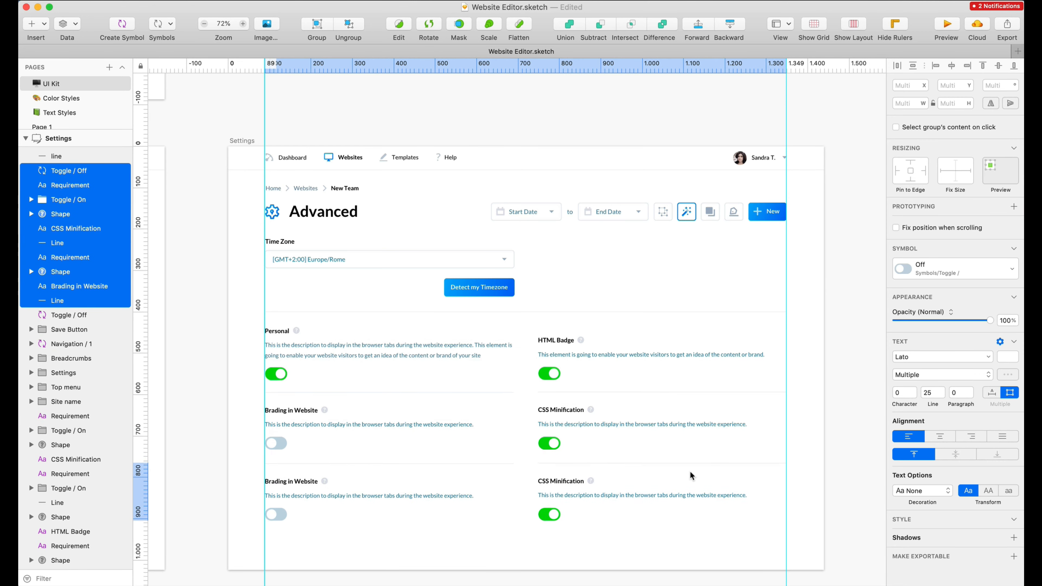
{"action": "left_click", "coordinate": [650, 529]}
{"action": "scroll", "coordinate": [650, 529], "scroll_direction": "left", "scroll_amount": 1}
{"action": "scroll", "coordinate": [614, 477], "scroll_direction": "down", "scroll_amount": 1}
{"action": "scroll", "coordinate": [614, 477], "scroll_direction": "down", "scroll_amount": 1}
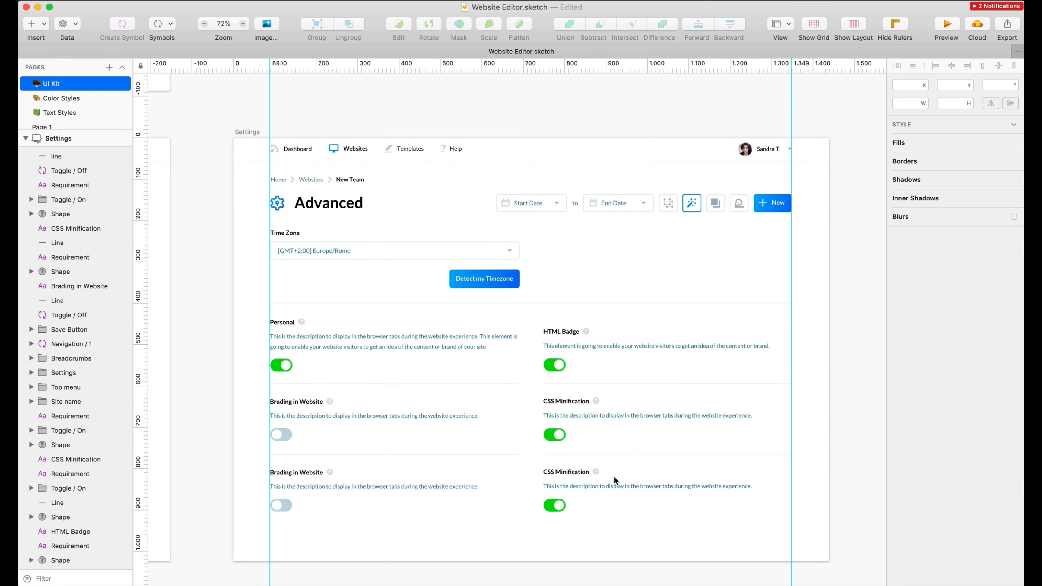
{"action": "scroll", "coordinate": [614, 476], "scroll_direction": "down", "scroll_amount": 5}
{"action": "scroll", "coordinate": [614, 477], "scroll_direction": "left", "scroll_amount": 1}
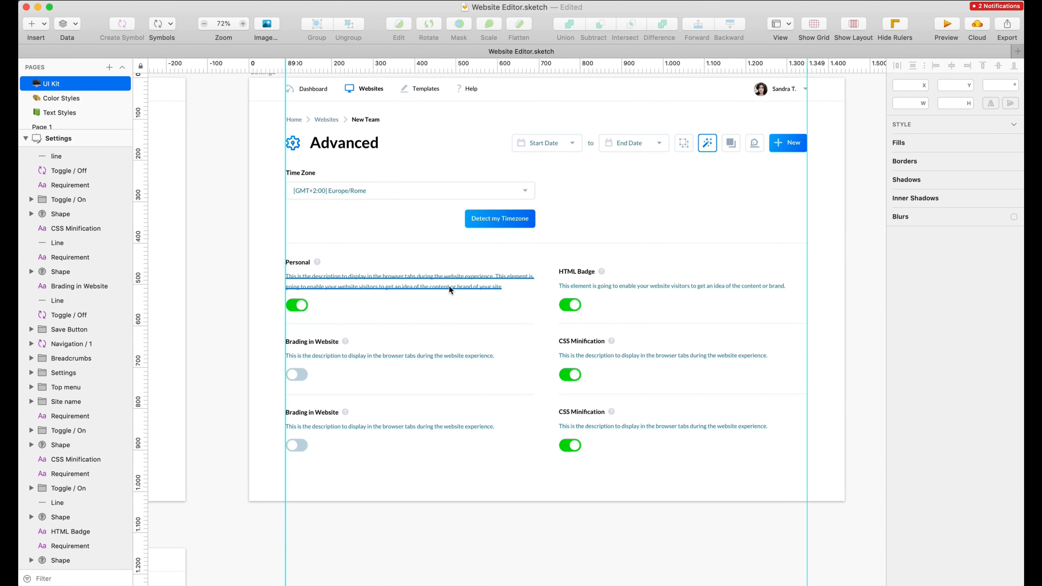
{"action": "scroll", "coordinate": [597, 378], "scroll_direction": "up", "scroll_amount": 5}
{"action": "scroll", "coordinate": [596, 379], "scroll_direction": "up", "scroll_amount": 1}
{"action": "left_click_drag", "start_coordinate": [557, 371], "coordinate": [502, 325]}
{"action": "scroll", "coordinate": [565, 331], "scroll_direction": "down", "scroll_amount": 2}
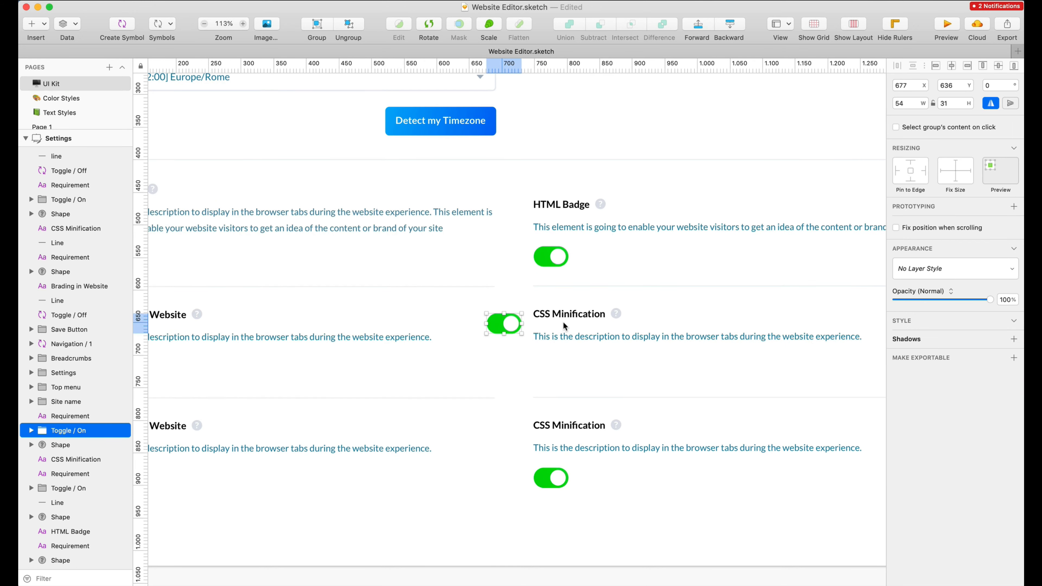
{"action": "key", "text": "super+z"}
Move all six toggles together up and to the left, so each sits beside its section's label and description.
{"action": "left_click", "coordinate": [545, 478], "text": "shift"}
{"action": "left_click", "coordinate": [259, 367], "text": "shift"}
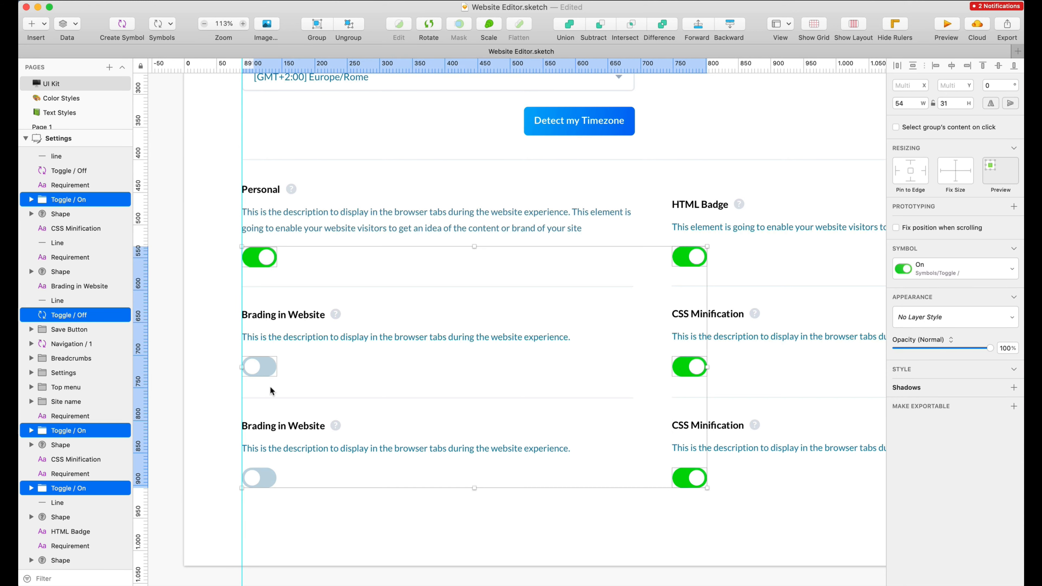
{"action": "left_click", "coordinate": [259, 478], "text": "shift"}
{"action": "left_click_drag", "start_coordinate": [264, 368], "coordinate": [216, 324]}
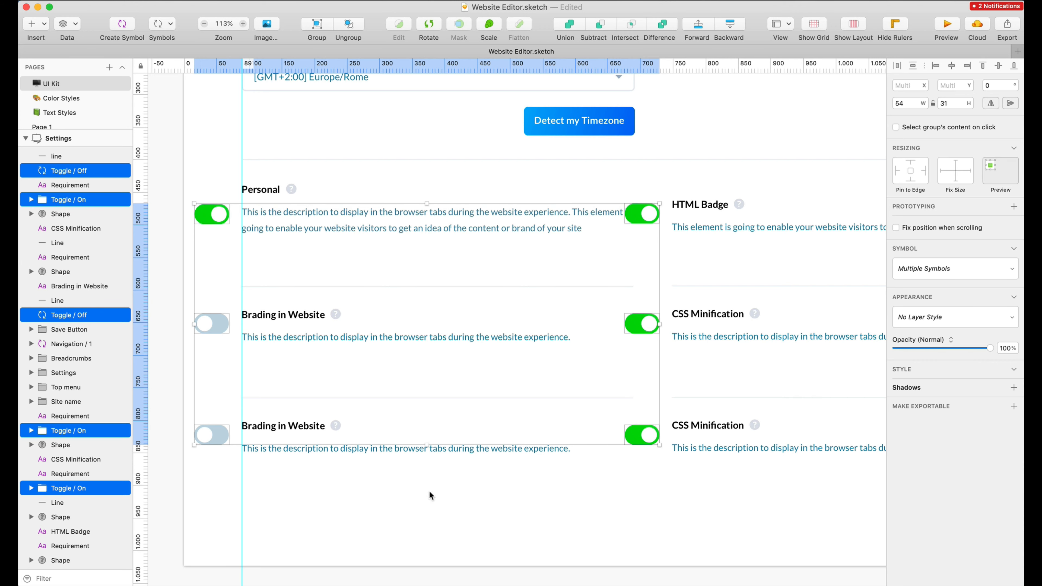
{"action": "left_click", "coordinate": [419, 484]}
Shift all six toggle sections and their dividers right by 72 px so the first column's toggles align with the left guide.
{"action": "scroll", "coordinate": [570, 212], "scroll_direction": "right", "scroll_amount": 1}
{"action": "left_click", "coordinate": [570, 212]}
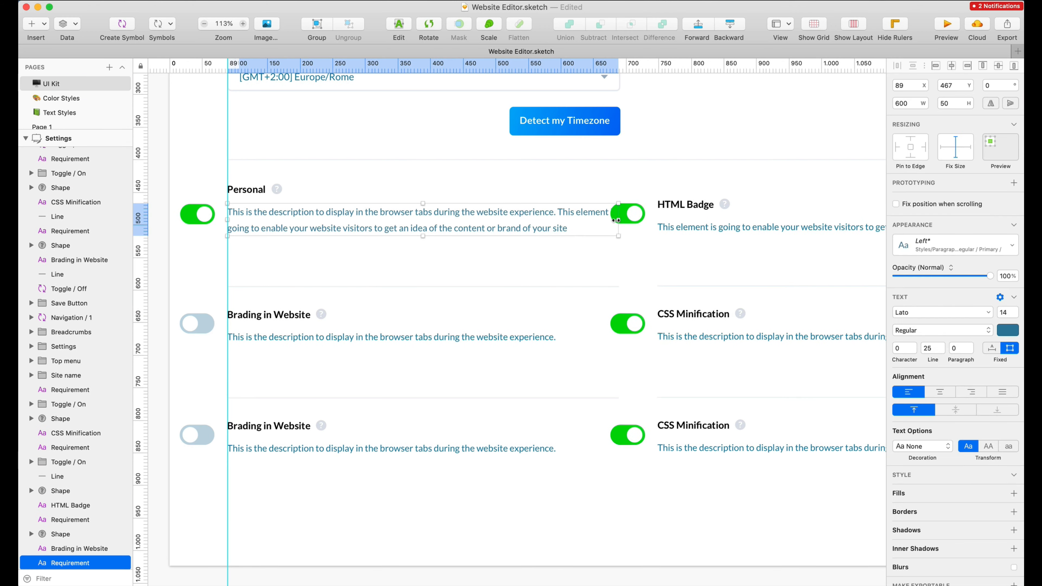
{"action": "scroll", "coordinate": [616, 221], "scroll_direction": "up", "scroll_amount": 1}
{"action": "scroll", "coordinate": [616, 221], "scroll_direction": "down", "scroll_amount": 3}
{"action": "scroll", "coordinate": [616, 221], "scroll_direction": "right", "scroll_amount": 3}
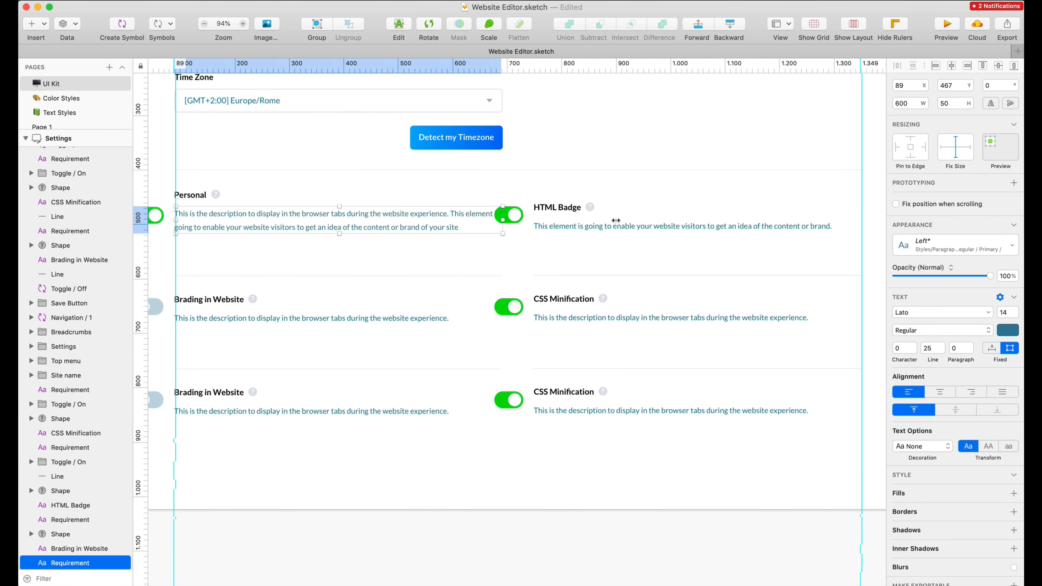
{"action": "scroll", "coordinate": [641, 220], "scroll_direction": "down", "scroll_amount": 3}
{"action": "left_click_drag", "start_coordinate": [279, 205], "coordinate": [782, 400]}
{"action": "left_click_drag", "start_coordinate": [575, 338], "coordinate": [600, 336]}
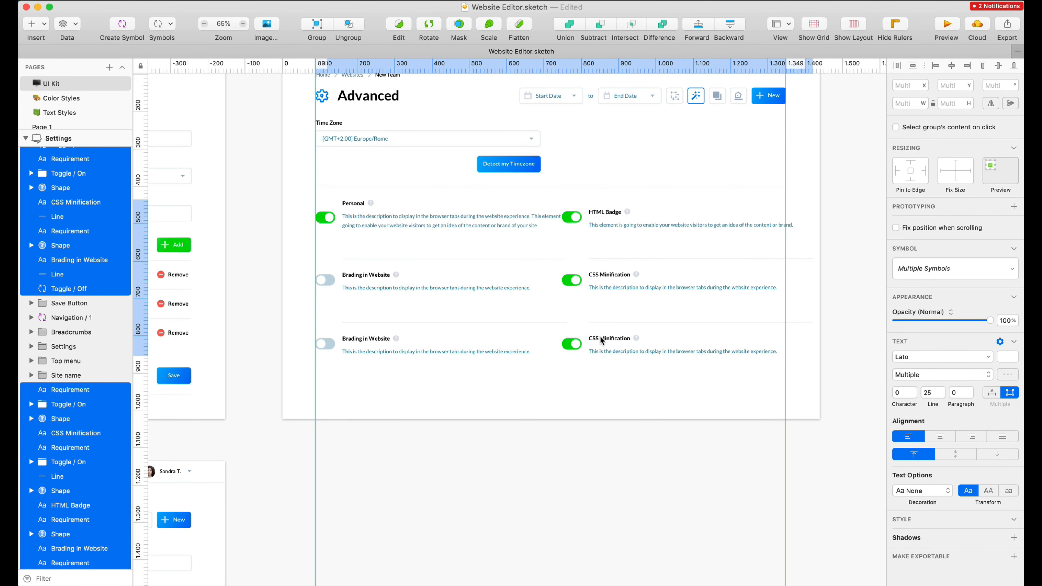
{"action": "scroll", "coordinate": [600, 336], "scroll_direction": "up", "scroll_amount": 2}
{"action": "left_click", "coordinate": [802, 236]}
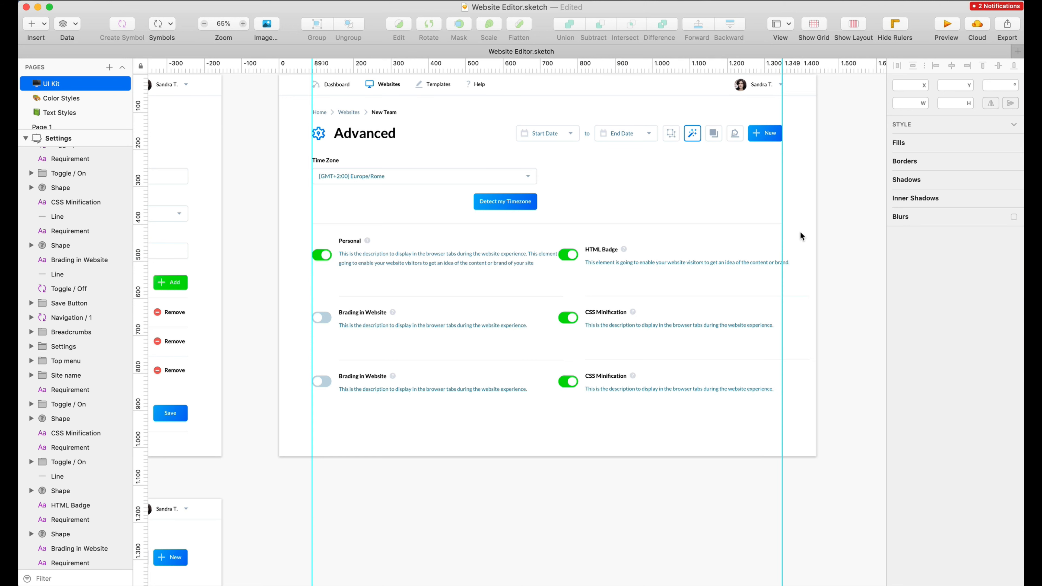
Narrow the Personal description box to 510 px and end its text with "an idea of the content.".
{"action": "scroll", "coordinate": [802, 237], "scroll_direction": "up", "scroll_amount": 2}
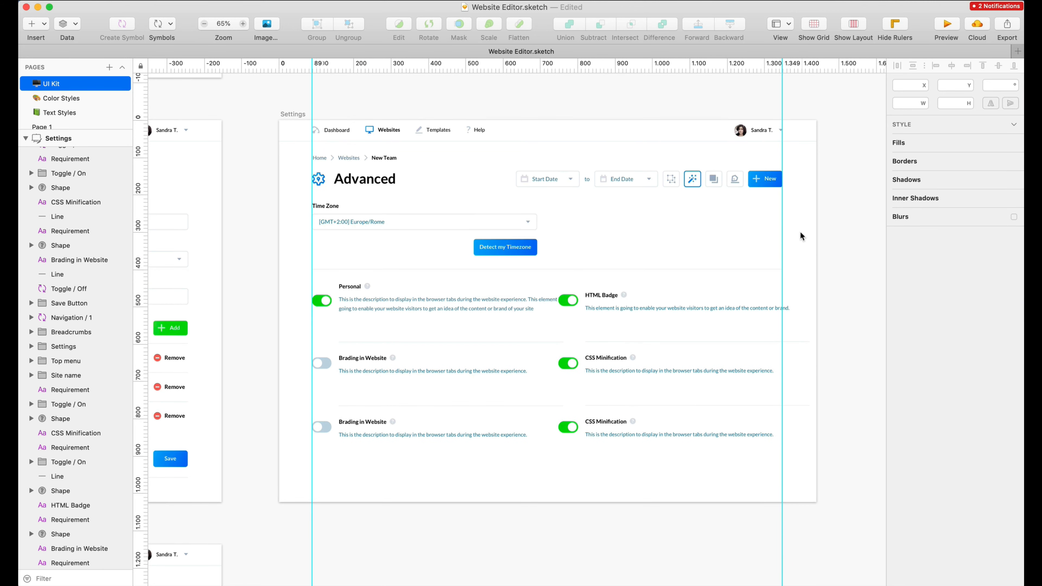
{"action": "left_click", "coordinate": [412, 303]}
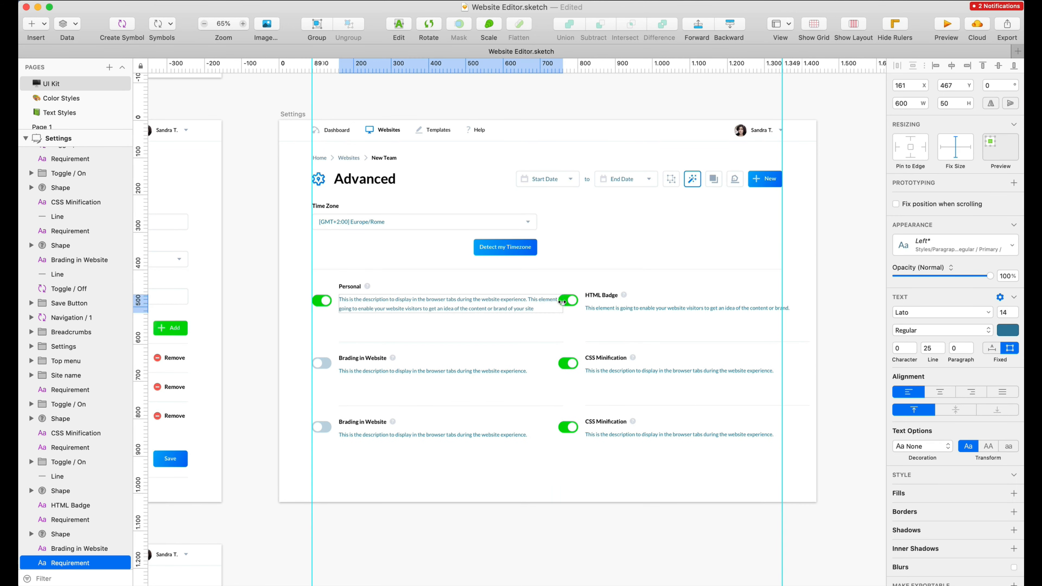
{"action": "left_click_drag", "start_coordinate": [564, 303], "coordinate": [556, 329]}
{"action": "double_click", "coordinate": [516, 306]}
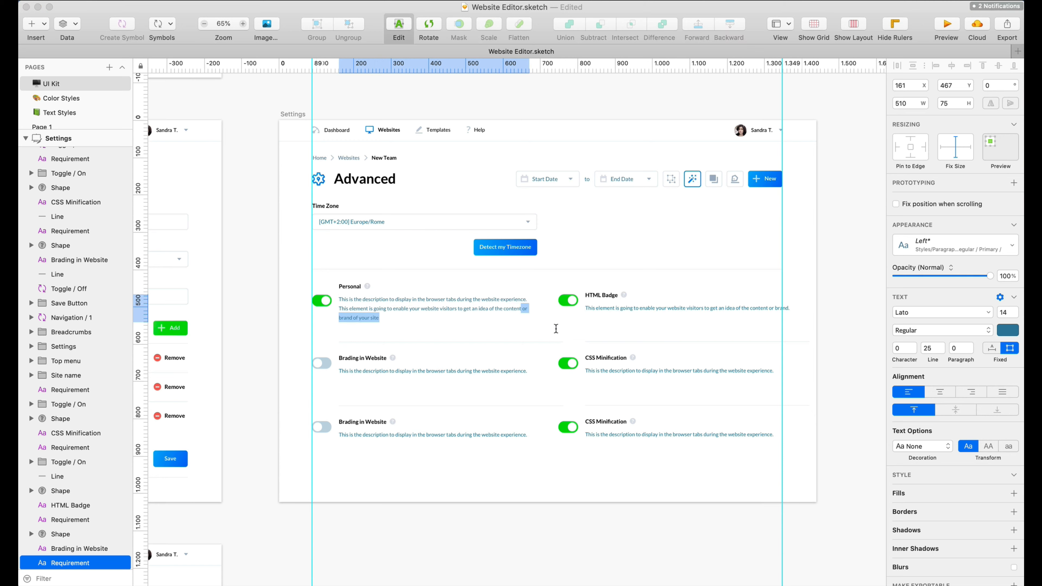
{"action": "key", "text": "BackSpace"}
{"action": "type", "text": "."}
{"action": "key", "text": "Escape"}
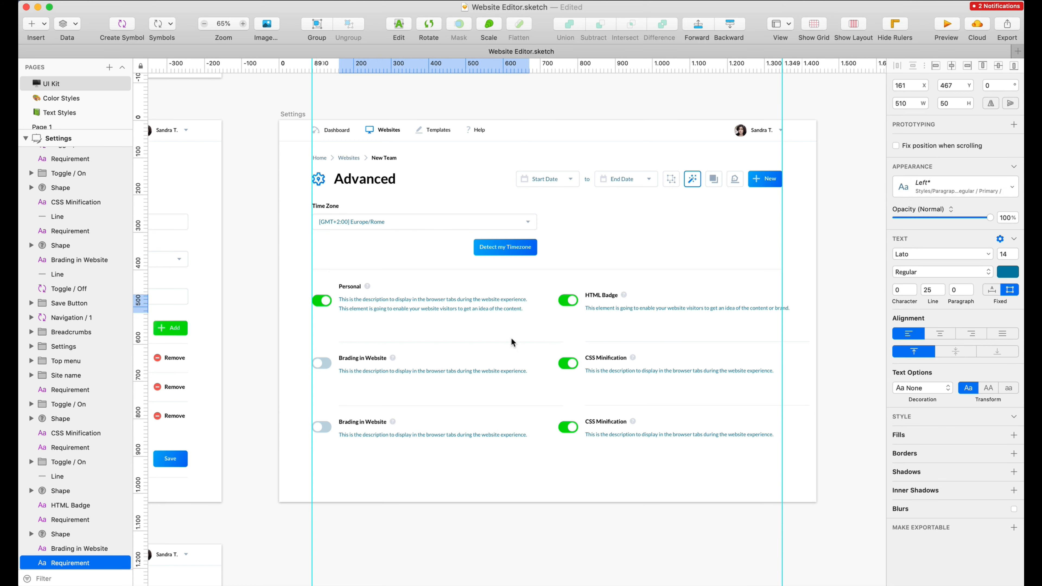
Shift all section labels, descriptions and dividers right by about 6 px, widening their gap from the toggles.
{"action": "left_click_drag", "start_coordinate": [337, 278], "coordinate": [452, 442]}
{"action": "left_click_drag", "start_coordinate": [602, 271], "coordinate": [692, 459]}
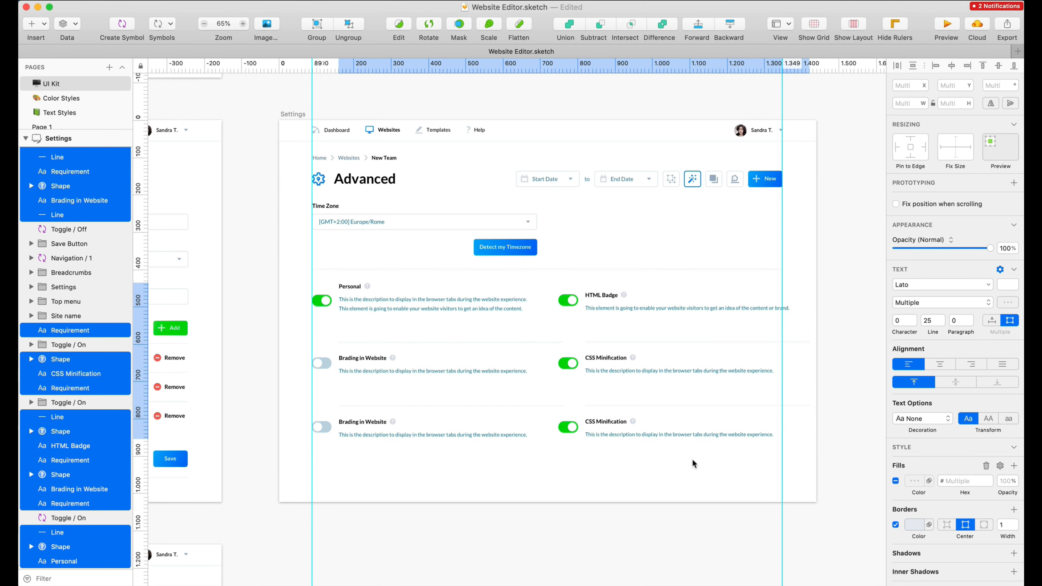
{"action": "key", "text": "shift+Right"}
Move the two right-column dividers left so that they end at the right guide.
{"action": "left_click", "coordinate": [551, 406]}
{"action": "left_click", "coordinate": [550, 341], "text": "shift"}
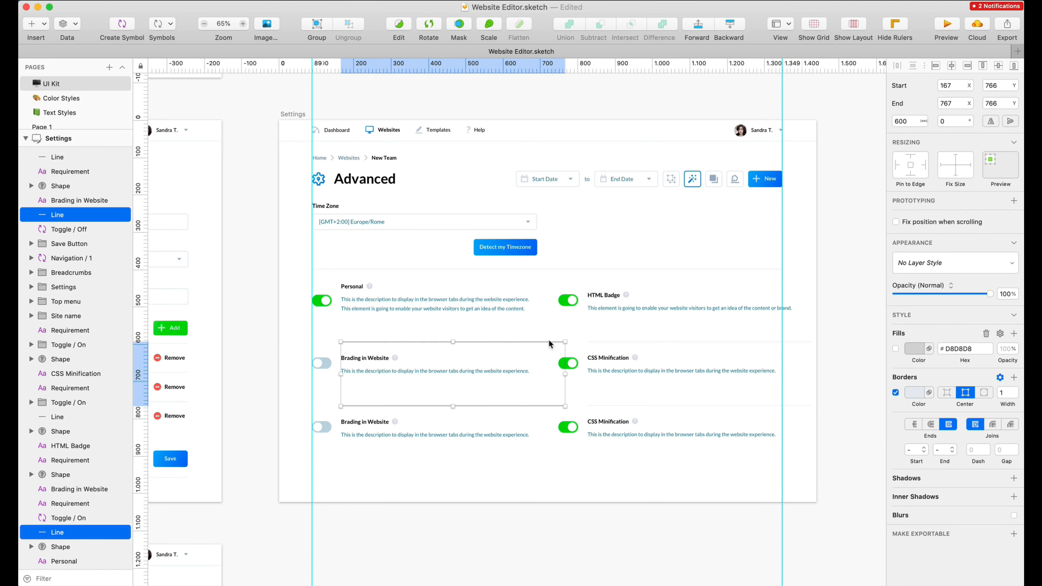
{"action": "left_click", "coordinate": [743, 342], "text": "shift"}
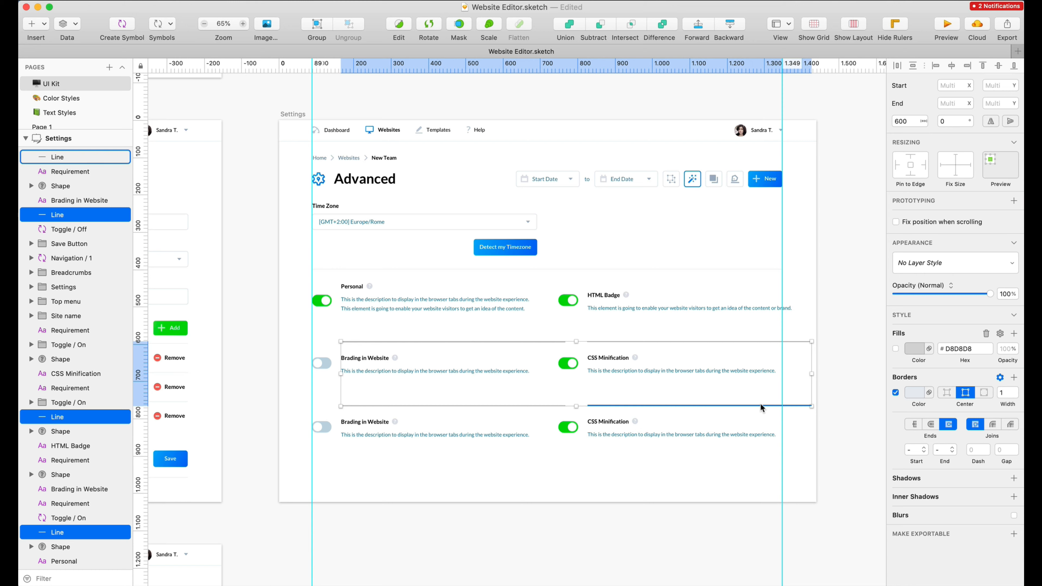
{"action": "left_click", "coordinate": [761, 386]}
{"action": "left_click", "coordinate": [759, 407]}
{"action": "left_click", "coordinate": [741, 341], "text": "shift"}
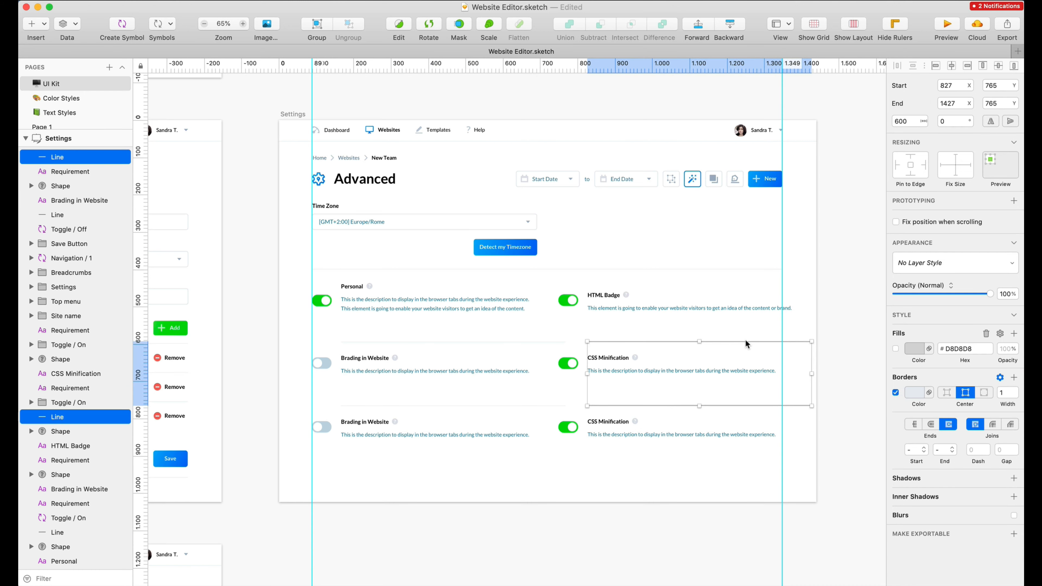
{"action": "left_click_drag", "start_coordinate": [744, 342], "coordinate": [726, 342]}
{"action": "left_click", "coordinate": [525, 341], "text": "shift"}
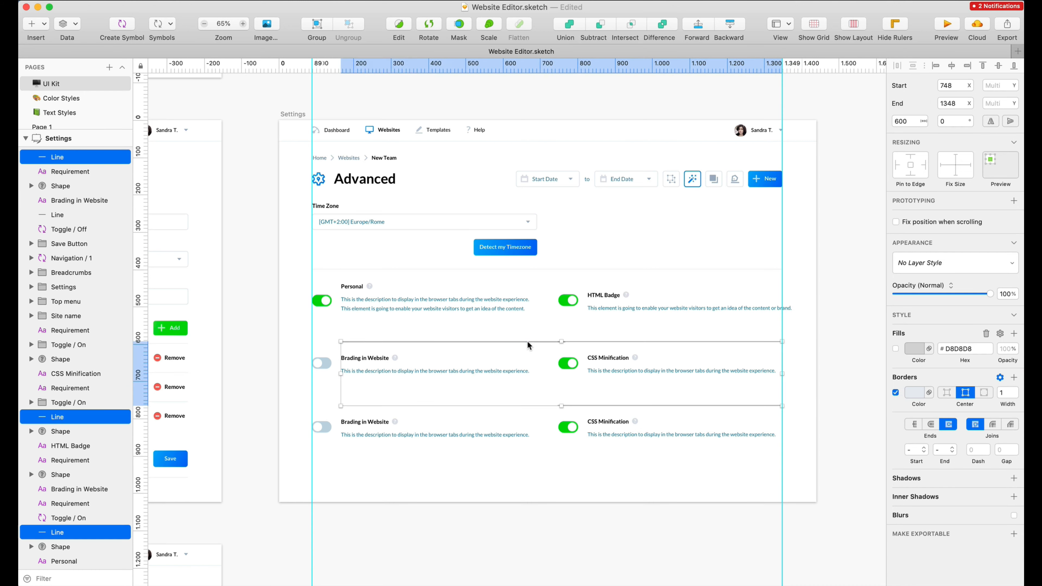
{"action": "left_click", "coordinate": [532, 406], "text": "shift"}
{"action": "left_click", "coordinate": [630, 332]}
Move the two left-column dividers left so that they start at the left guide.
{"action": "left_click", "coordinate": [438, 341]}
{"action": "left_click", "coordinate": [427, 406], "text": "shift"}
{"action": "left_click_drag", "start_coordinate": [471, 407], "coordinate": [443, 406]}
{"action": "left_click", "coordinate": [596, 341], "text": "shift"}
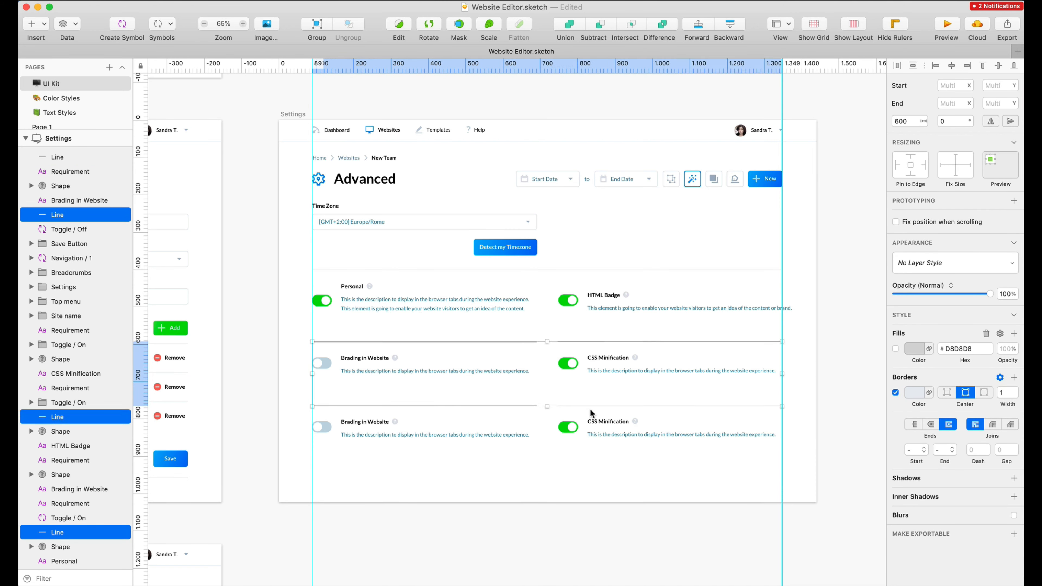
{"action": "left_click", "coordinate": [600, 406], "text": "shift"}
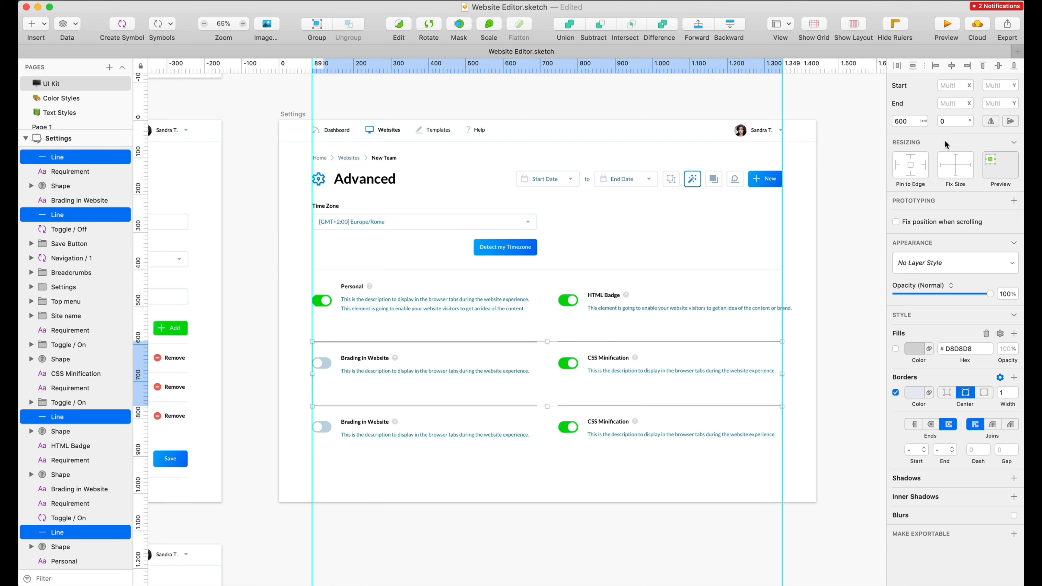
{"action": "left_click", "coordinate": [726, 326]}
Shorten the HTML Badge description so that it ends with "an idea of the content.".
{"action": "left_click", "coordinate": [786, 313]}
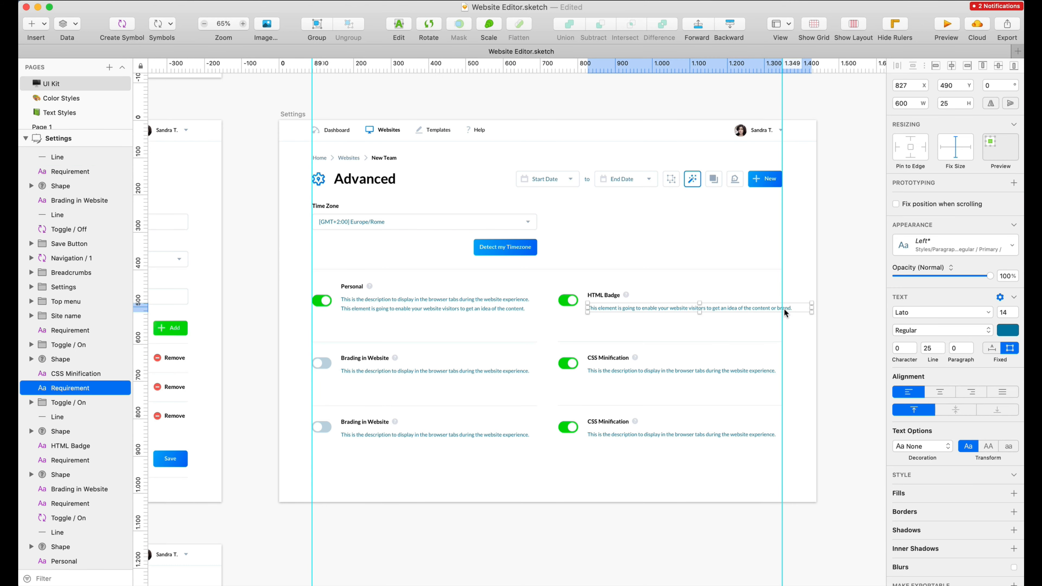
{"action": "double_click", "coordinate": [770, 308]}
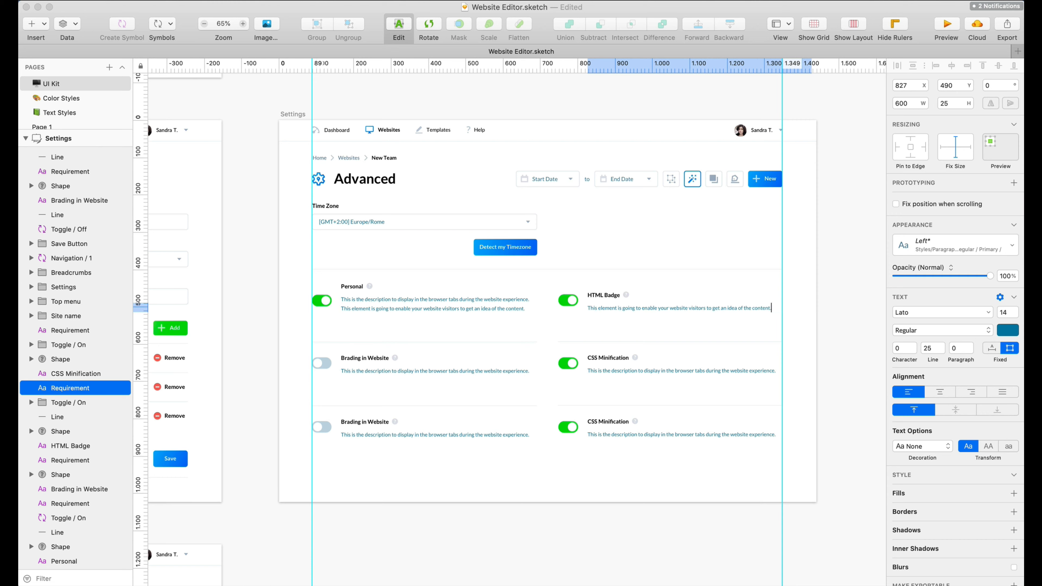
{"action": "key", "text": "Escape"}
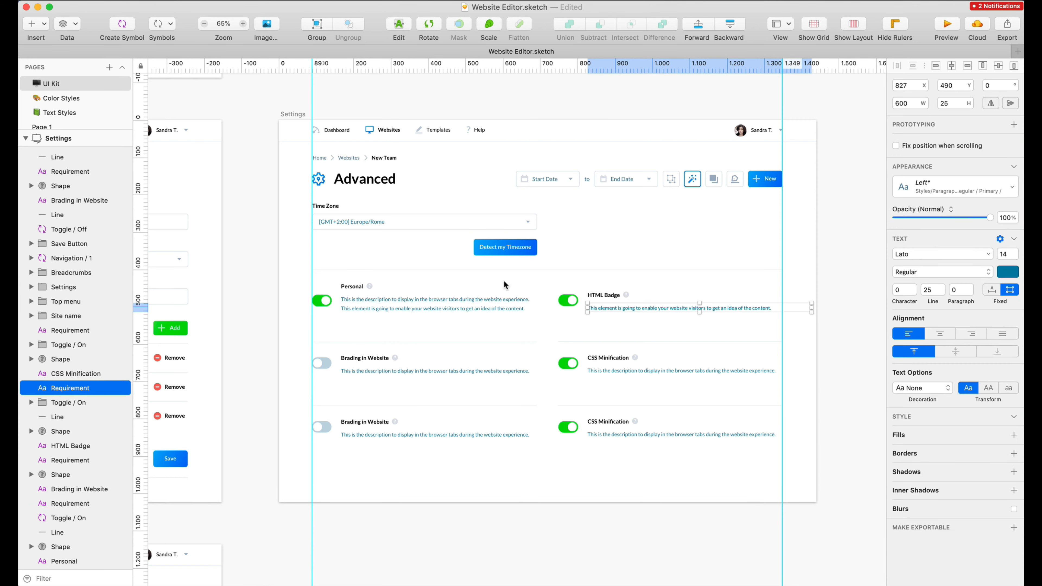
Replace the Personal label and description in the first column with a copy of the HTML Badge section.
{"action": "left_click_drag", "start_coordinate": [505, 282], "coordinate": [318, 318]}
{"action": "key", "text": "BackSpace"}
{"action": "left_click_drag", "start_coordinate": [513, 280], "coordinate": [428, 324]}
{"action": "left_click", "coordinate": [356, 327]}
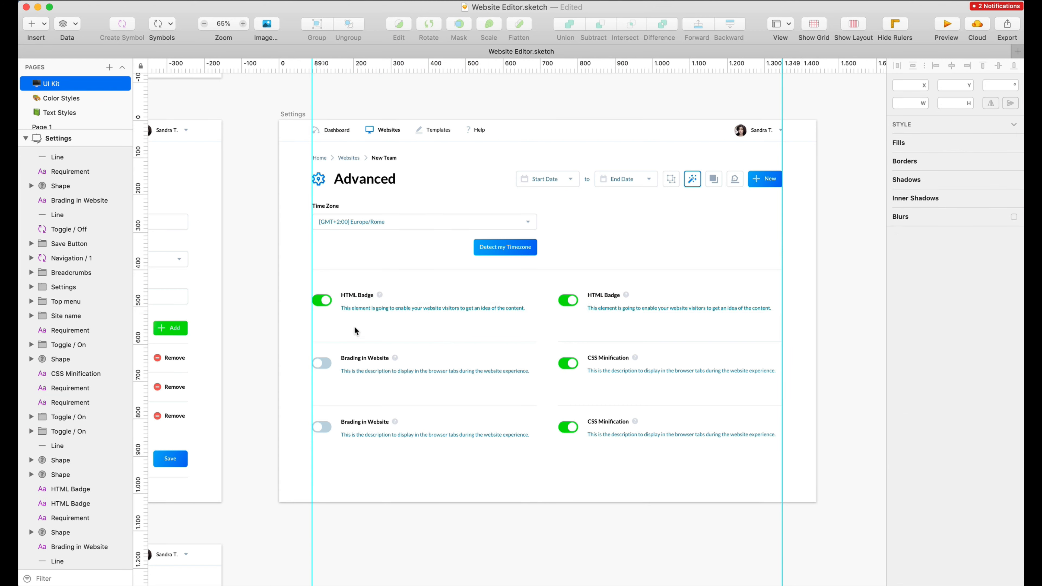
Nudge the dividers below the first and second toggle rows down by 5 px.
{"action": "left_click_drag", "start_coordinate": [314, 328], "coordinate": [599, 345]}
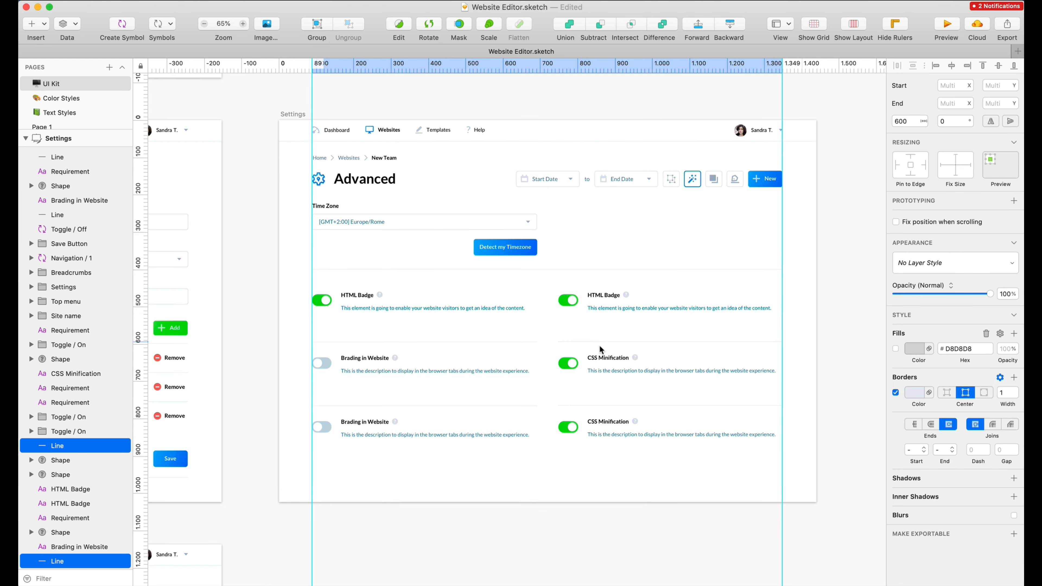
{"action": "left_click_drag", "start_coordinate": [345, 395], "coordinate": [632, 407]}
{"action": "key", "text": "Down"}
{"action": "key", "text": "Down"}
{"action": "key", "text": "Down"}
{"action": "key", "text": "Down"}
{"action": "key", "text": "Down"}
Delete the third toggle row with its dividers and move the second row with its dividers up closer to the first.
{"action": "left_click_drag", "start_coordinate": [312, 399], "coordinate": [707, 472]}
{"action": "key", "text": "Delete"}
{"action": "left_click_drag", "start_coordinate": [812, 419], "coordinate": [353, 339]}
{"action": "key", "text": "Down"}
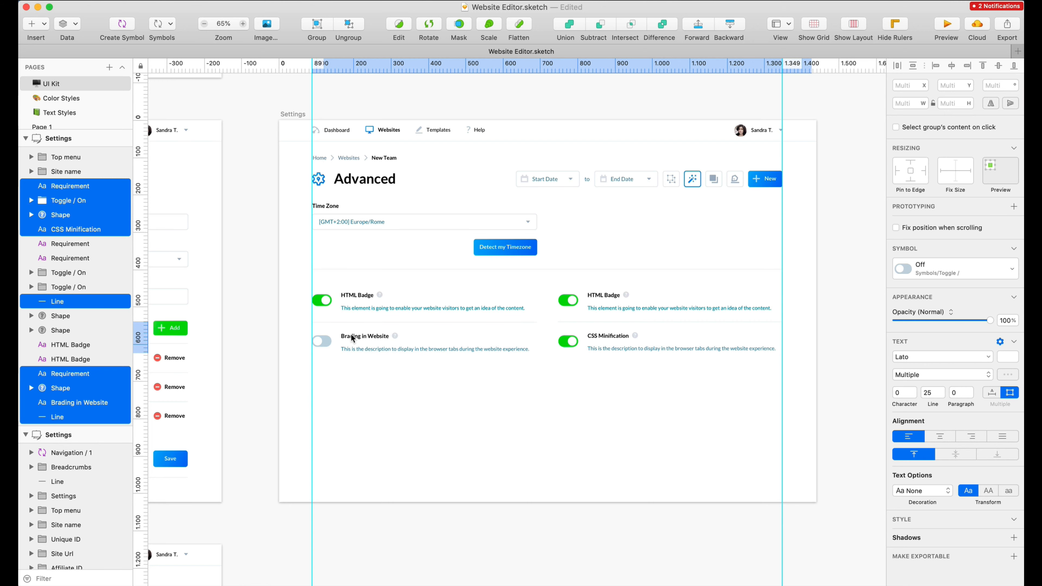
Move both toggle rows and their dividers up together by 30 px.
{"action": "left_click_drag", "start_coordinate": [321, 288], "coordinate": [672, 362]}
{"action": "key", "text": "shift+Up"}
{"action": "key", "text": "shift+Up"}
{"action": "key", "text": "shift+Up"}
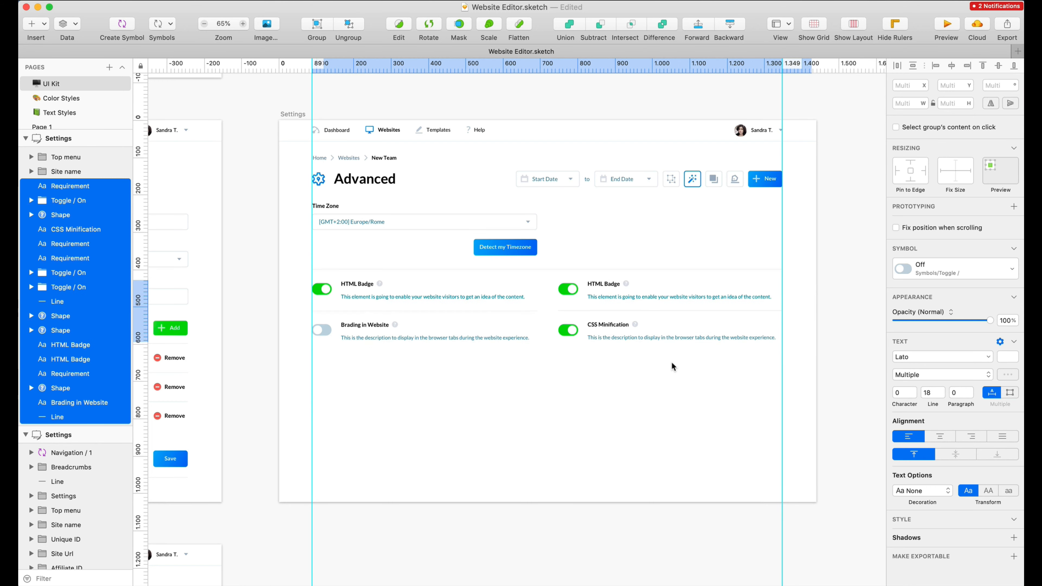
Recolour the four toggle descriptions to #477BA1, sampled from a job title in the Members list of the other artboard.
{"action": "left_click", "coordinate": [652, 339]}
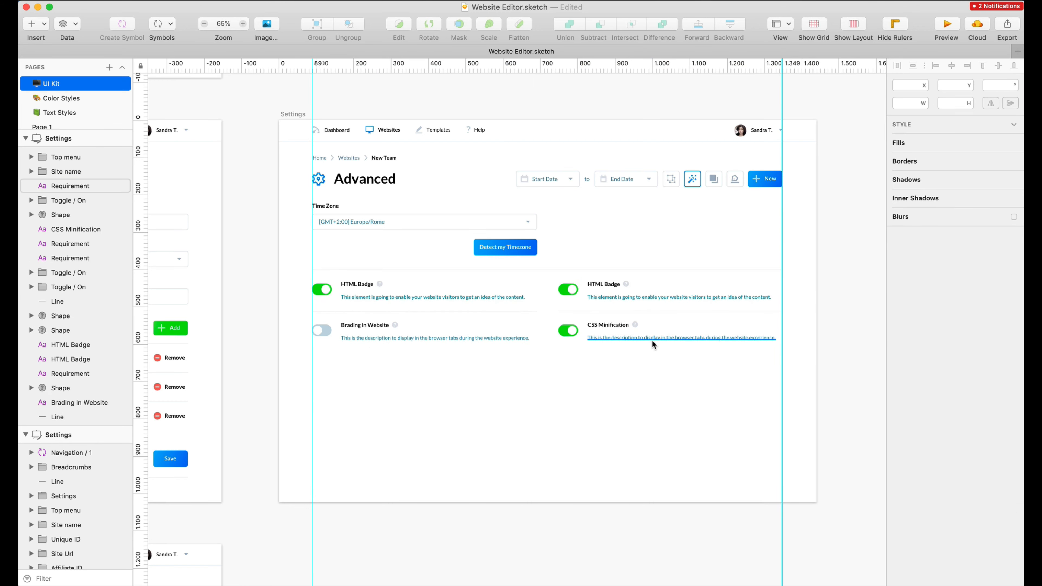
{"action": "left_click", "coordinate": [447, 338], "text": "shift"}
{"action": "left_click", "coordinate": [460, 297], "text": "shift"}
{"action": "left_click", "coordinate": [643, 297], "text": "shift"}
{"action": "scroll", "coordinate": [571, 326], "scroll_direction": "left", "scroll_amount": 3}
{"action": "scroll", "coordinate": [197, 403], "scroll_direction": "down", "scroll_amount": 3}
{"action": "scroll", "coordinate": [197, 403], "scroll_direction": "up", "scroll_amount": 7}
{"action": "scroll", "coordinate": [198, 404], "scroll_direction": "left", "scroll_amount": 10}
{"action": "scroll", "coordinate": [197, 404], "scroll_direction": "down", "scroll_amount": 4}
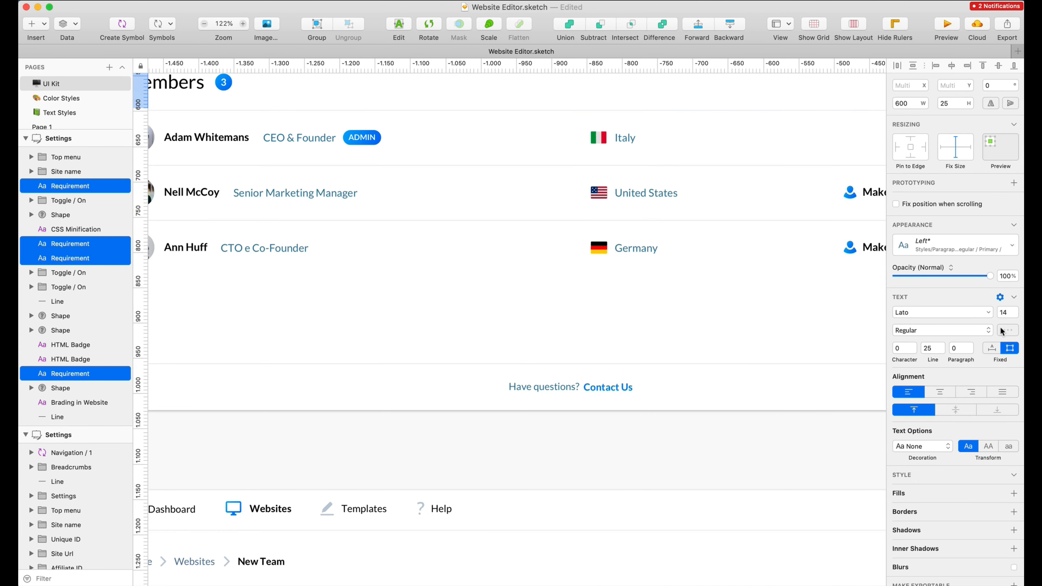
{"action": "left_click", "coordinate": [1009, 331]}
{"action": "left_click", "coordinate": [901, 457]}
{"action": "left_click", "coordinate": [302, 195]}
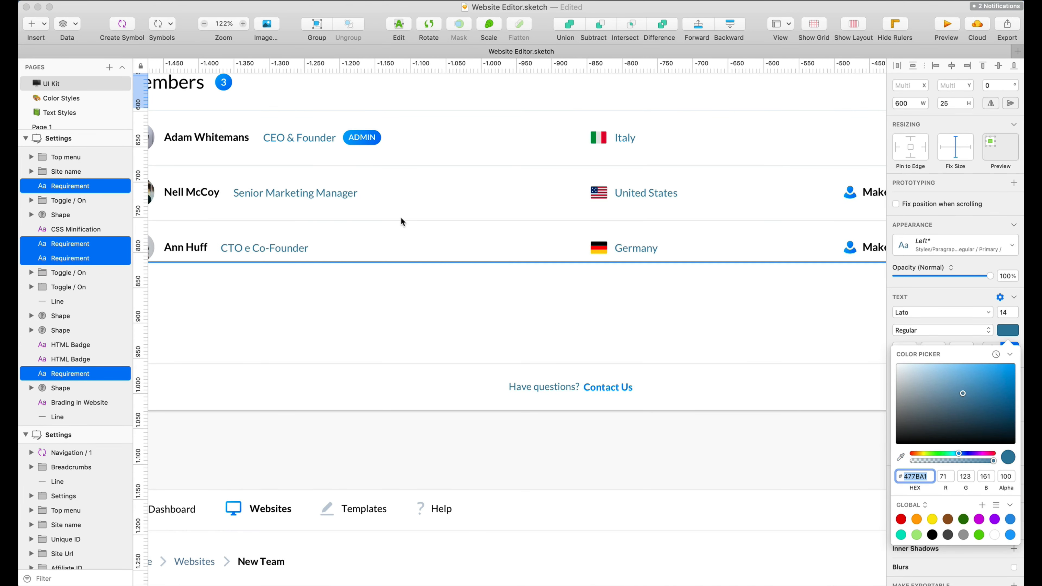
{"action": "scroll", "coordinate": [494, 247], "scroll_direction": "right", "scroll_amount": 10}
{"action": "scroll", "coordinate": [494, 246], "scroll_direction": "up", "scroll_amount": 4}
{"action": "scroll", "coordinate": [494, 247], "scroll_direction": "up", "scroll_amount": 5}
{"action": "scroll", "coordinate": [494, 247], "scroll_direction": "down", "scroll_amount": 8}
{"action": "left_click", "coordinate": [590, 467]}
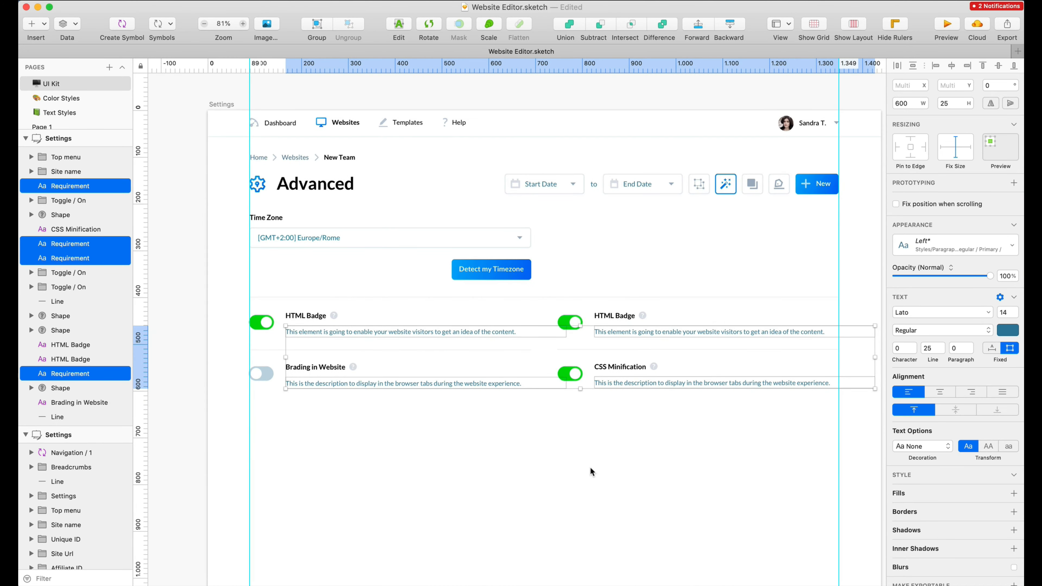
{"action": "scroll", "coordinate": [591, 467], "scroll_direction": "right", "scroll_amount": 1}
{"action": "left_click", "coordinate": [590, 467]}
Set the width of all four toggle description boxes to 540 px.
{"action": "left_click", "coordinate": [483, 327]}
{"action": "left_click", "coordinate": [483, 378], "text": "shift"}
{"action": "left_click", "coordinate": [711, 328], "text": "shift"}
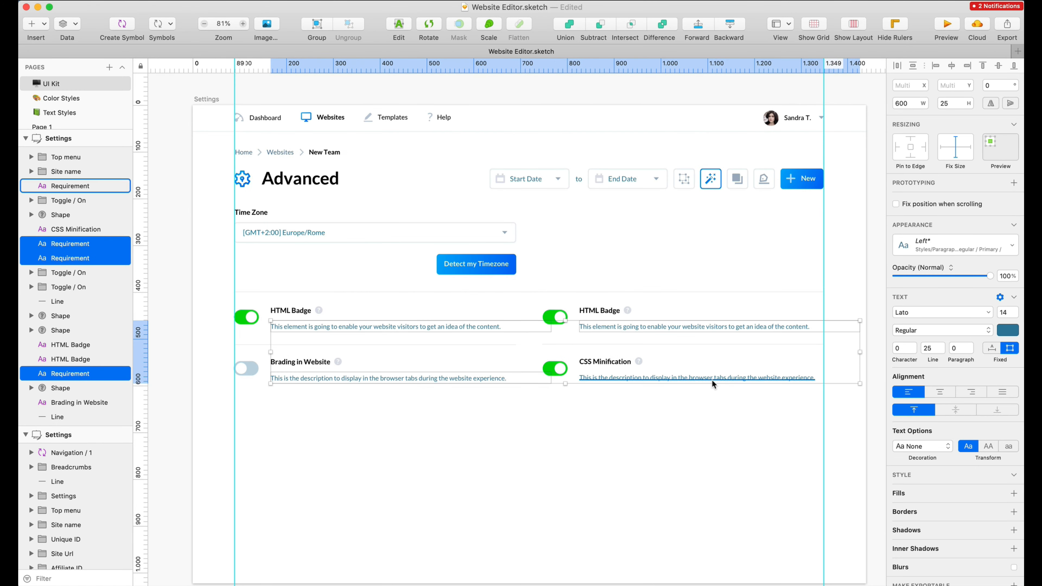
{"action": "left_click", "coordinate": [711, 378], "text": "shift"}
{"action": "left_click", "coordinate": [914, 103]}
{"action": "key", "text": "shift+Down"}
{"action": "key", "text": "shift+Down"}
{"action": "key", "text": "shift+Down"}
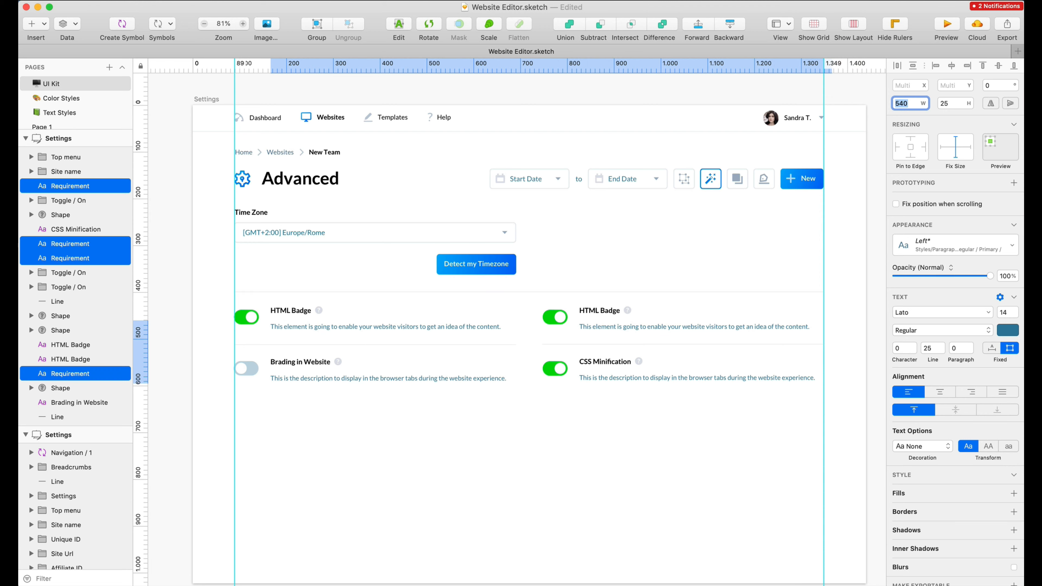
{"action": "left_click", "coordinate": [582, 395]}
{"action": "scroll", "coordinate": [616, 400], "scroll_direction": "down", "scroll_amount": 1}
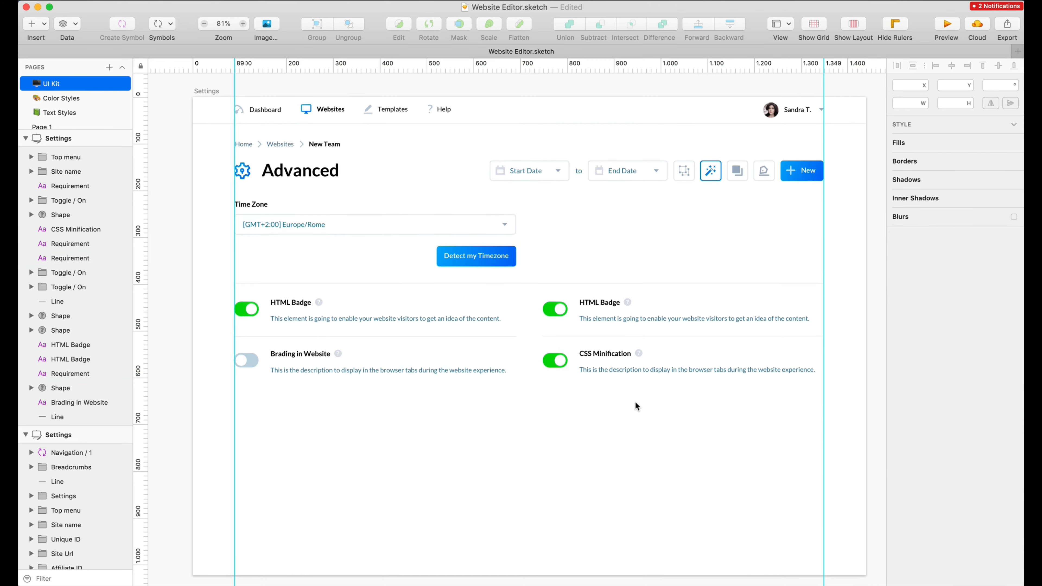
{"action": "left_click_drag", "start_coordinate": [751, 399], "coordinate": [298, 402]}
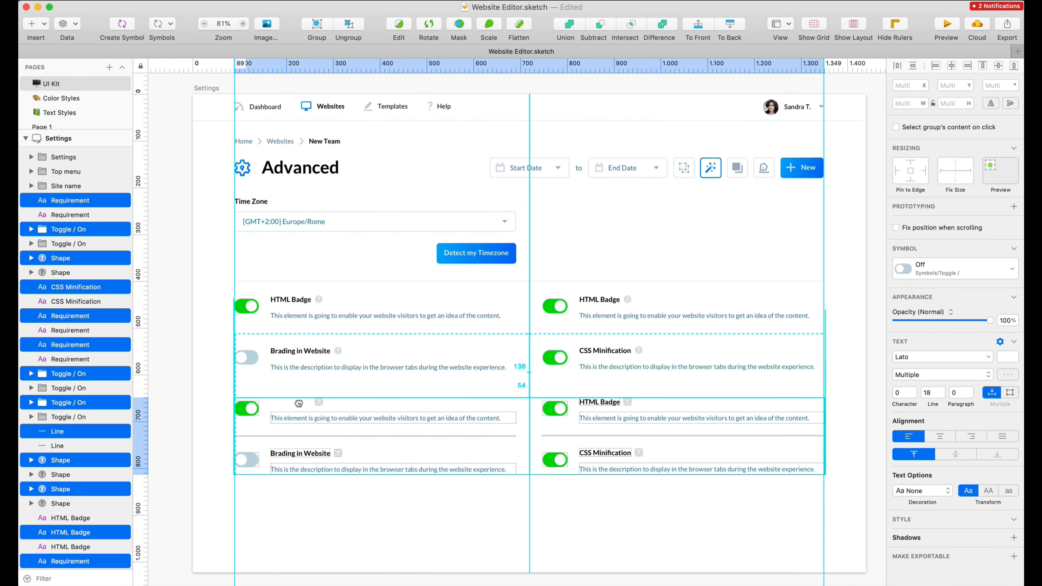
{"action": "key", "text": "super+z"}
{"action": "left_click", "coordinate": [298, 403]}
Duplicate the Brading in Website and CSS Minification row with its dividers three times below at equal spacing.
{"action": "left_click_drag", "start_coordinate": [739, 408], "coordinate": [235, 331]}
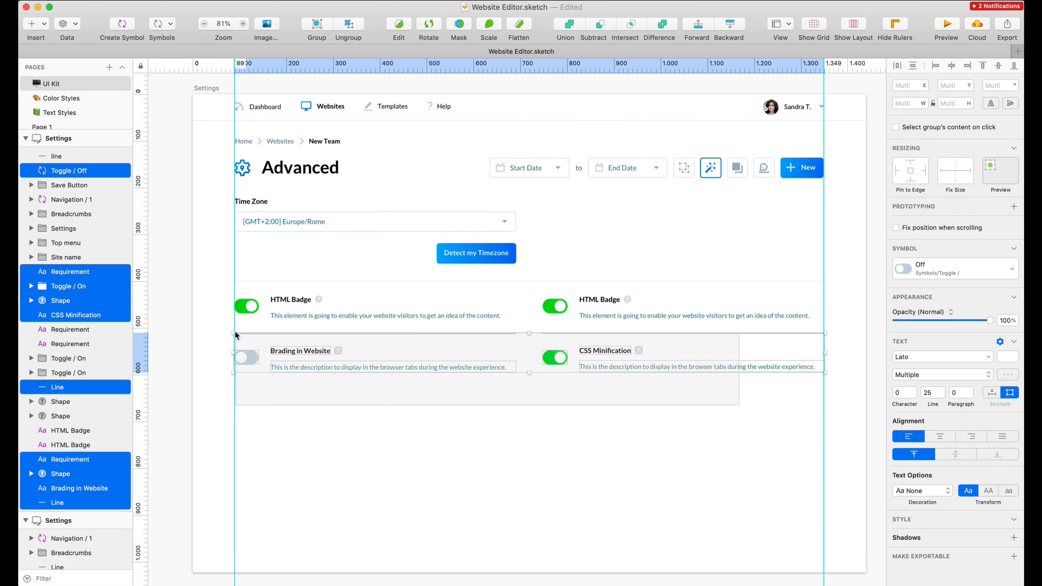
{"action": "left_click_drag", "start_coordinate": [557, 358], "coordinate": [555, 408]}
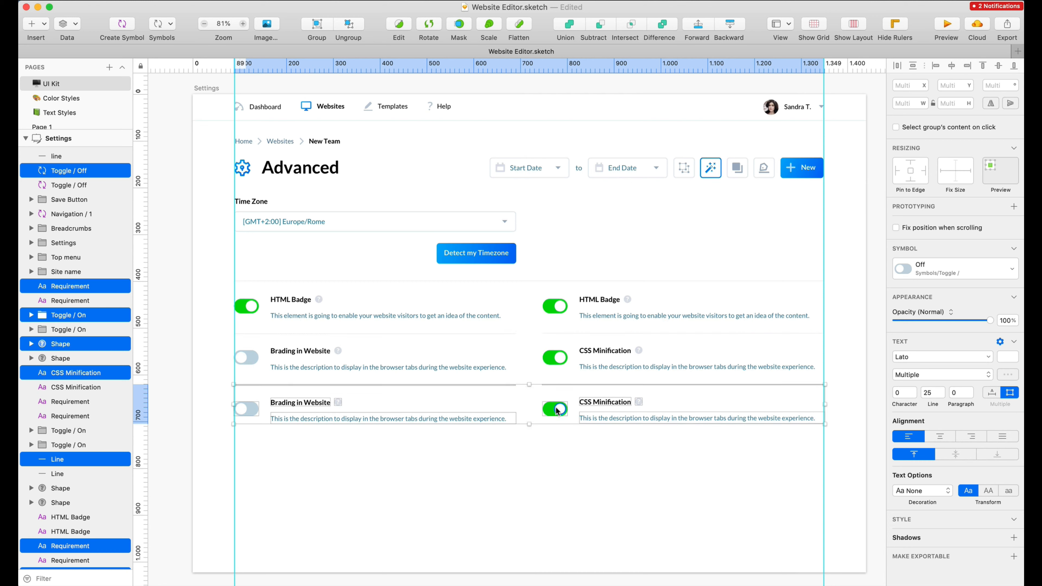
{"action": "key", "text": "super+d"}
{"action": "key", "text": "super+d"}
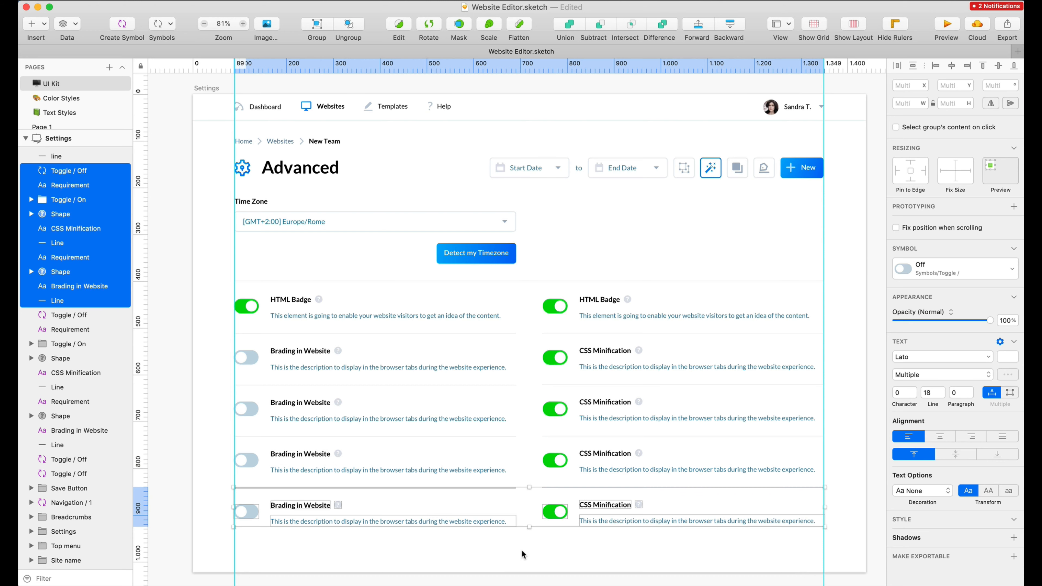
{"action": "left_click", "coordinate": [523, 557]}
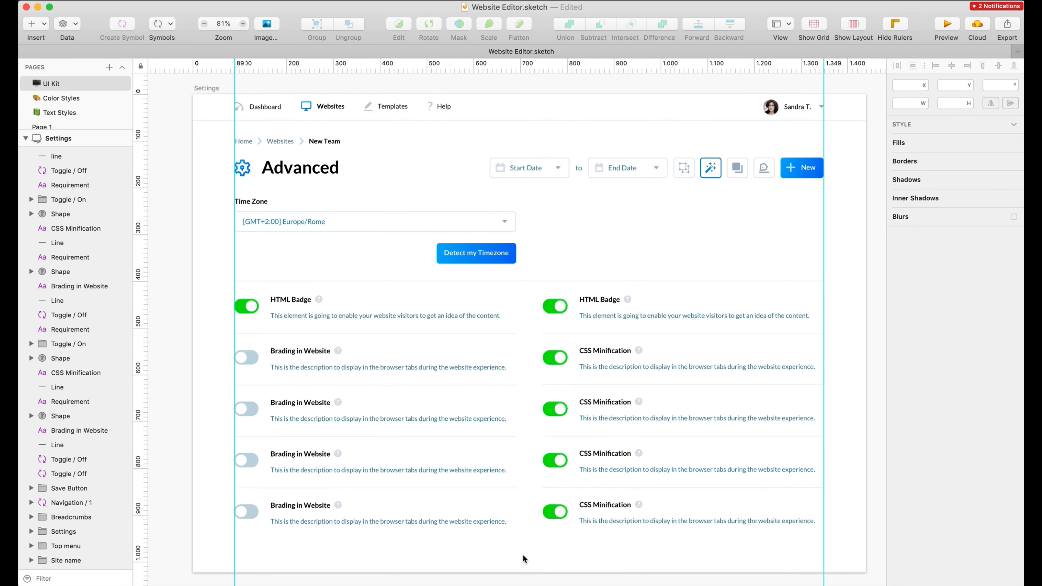
Replace the off toggles in the left column's third and fifth rows with the green on toggles from the right column.
{"action": "scroll", "coordinate": [524, 557], "scroll_direction": "down", "scroll_amount": 1}
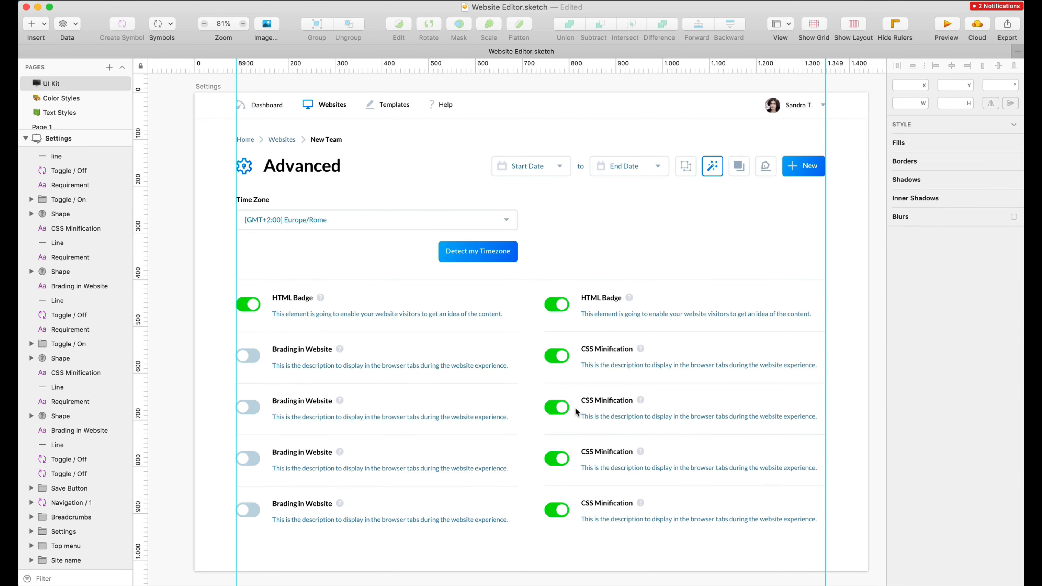
{"action": "left_click", "coordinate": [559, 409]}
{"action": "left_click", "coordinate": [558, 511], "text": "shift"}
{"action": "left_click_drag", "start_coordinate": [558, 412], "coordinate": [252, 408]}
{"action": "left_click", "coordinate": [246, 408]}
{"action": "left_click", "coordinate": [244, 509], "text": "shift"}
{"action": "key", "text": "BackSpace"}
{"action": "left_click", "coordinate": [270, 509]}
{"action": "left_click", "coordinate": [273, 408], "text": "shift"}
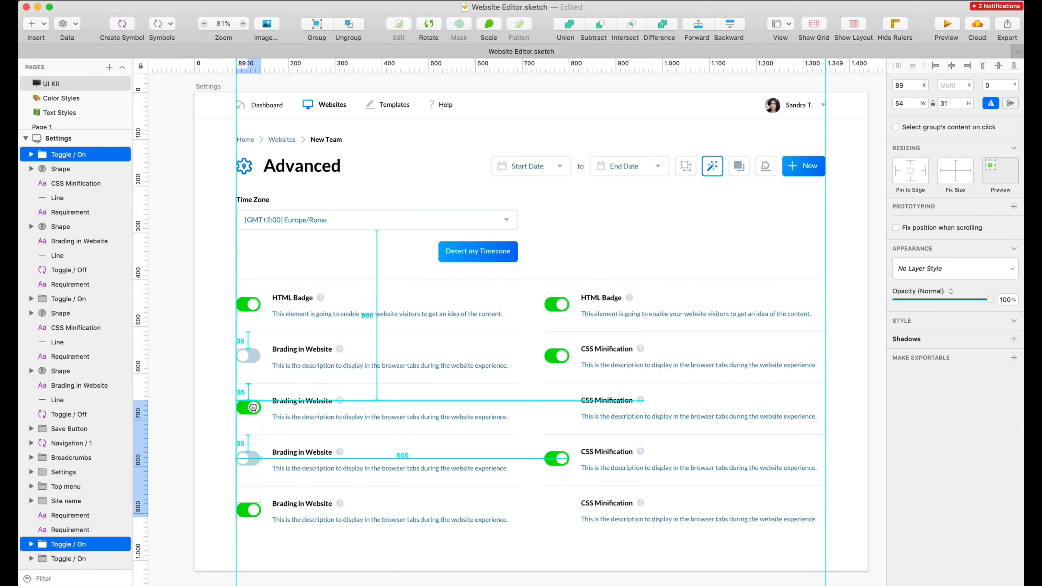
{"action": "left_click", "coordinate": [458, 536]}
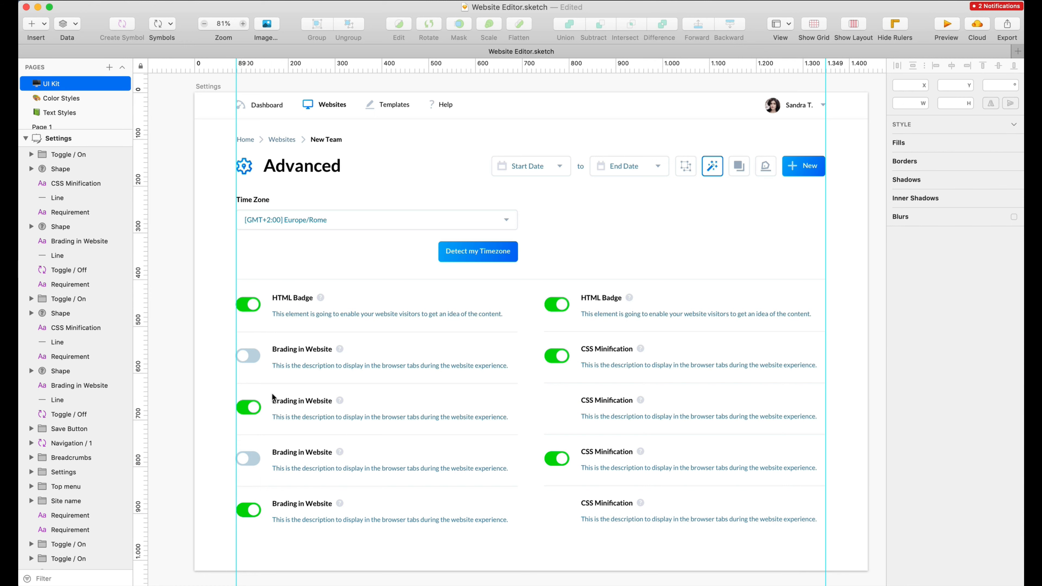
Copy the off toggles from the left column's second and fourth rows into the right column's third and fifth rows.
{"action": "left_click", "coordinate": [245, 356]}
{"action": "left_click", "coordinate": [249, 460], "text": "shift"}
{"action": "left_click_drag", "start_coordinate": [249, 459], "coordinate": [270, 512], "text": "alt"}
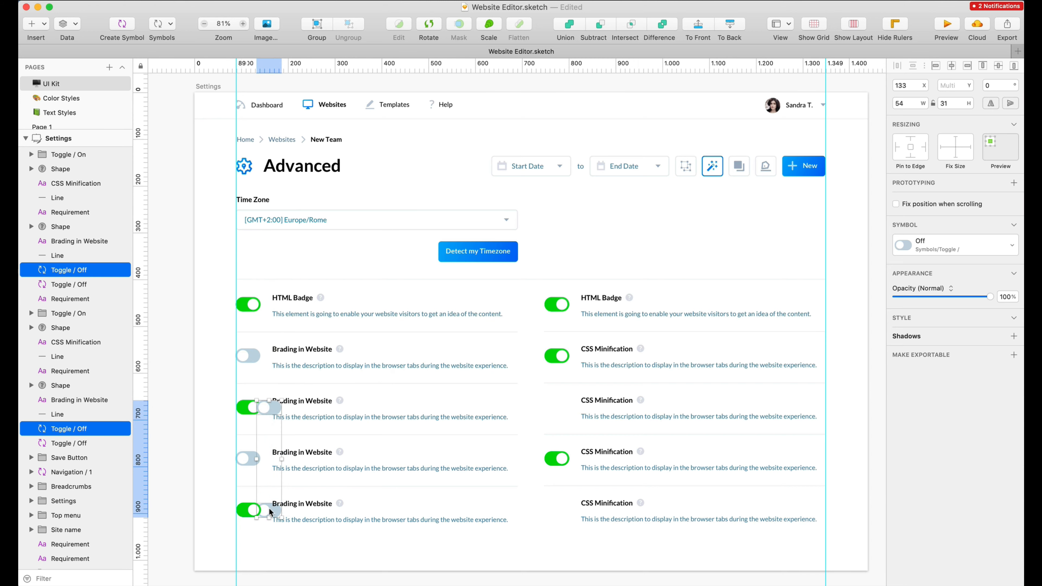
{"action": "left_click_drag", "start_coordinate": [270, 409], "coordinate": [555, 413], "text": "shift"}
{"action": "key", "text": "super+z"}
{"action": "left_click", "coordinate": [618, 251]}
Copy the Webclip section's upload description and "Need help?" link from the Settings artboard.
{"action": "scroll", "coordinate": [620, 252], "scroll_direction": "left", "scroll_amount": 2}
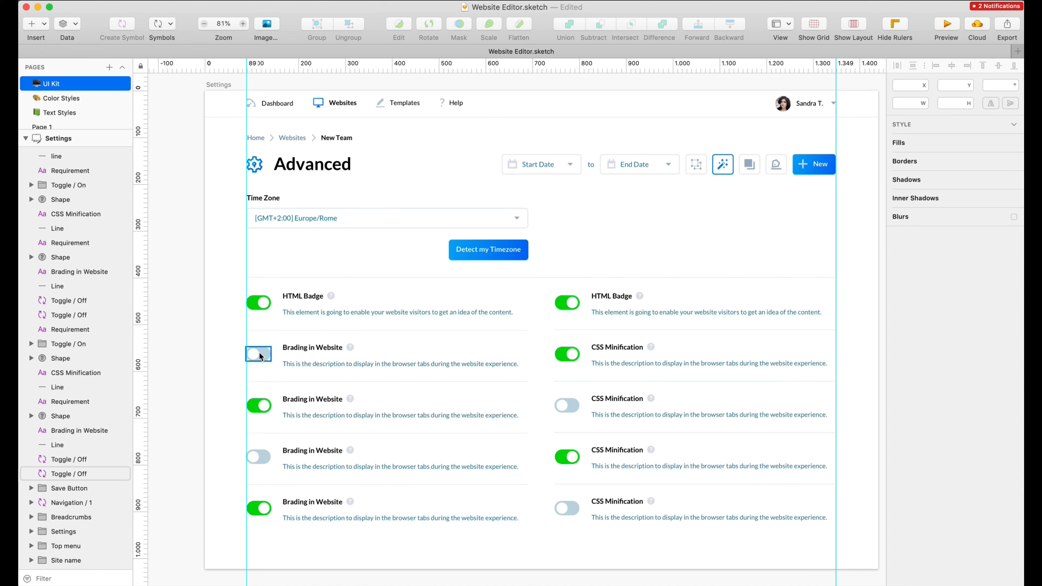
{"action": "scroll", "coordinate": [580, 227], "scroll_direction": "left", "scroll_amount": 2}
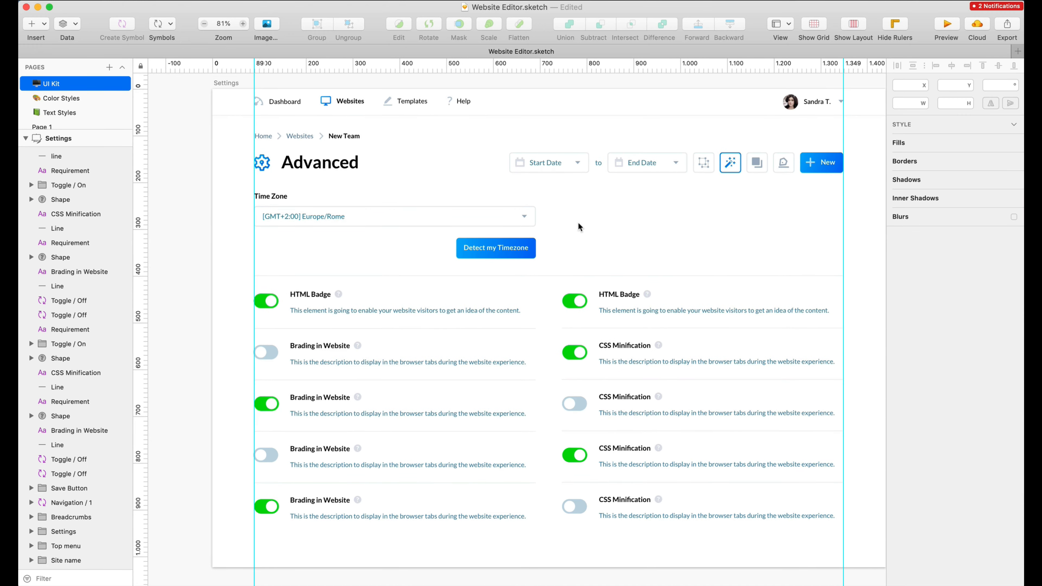
{"action": "scroll", "coordinate": [579, 227], "scroll_direction": "left", "scroll_amount": 15}
{"action": "scroll", "coordinate": [579, 227], "scroll_direction": "down", "scroll_amount": 5}
{"action": "scroll", "coordinate": [579, 227], "scroll_direction": "down", "scroll_amount": 5}
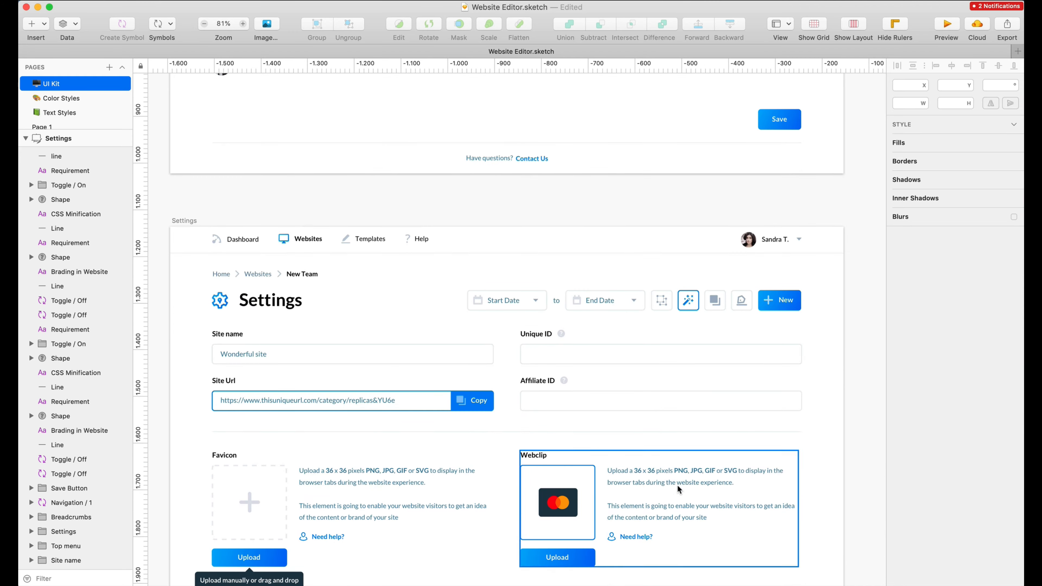
{"action": "left_click", "coordinate": [677, 481], "text": "super"}
{"action": "key", "text": "super+a"}
{"action": "key", "text": "super+c"}
Paste the copied description and "Need help?" link on the Advanced artboard, in the right column beside the Time Zone field.
{"action": "scroll", "coordinate": [667, 472], "scroll_direction": "right", "scroll_amount": 15}
{"action": "scroll", "coordinate": [668, 472], "scroll_direction": "up", "scroll_amount": 10}
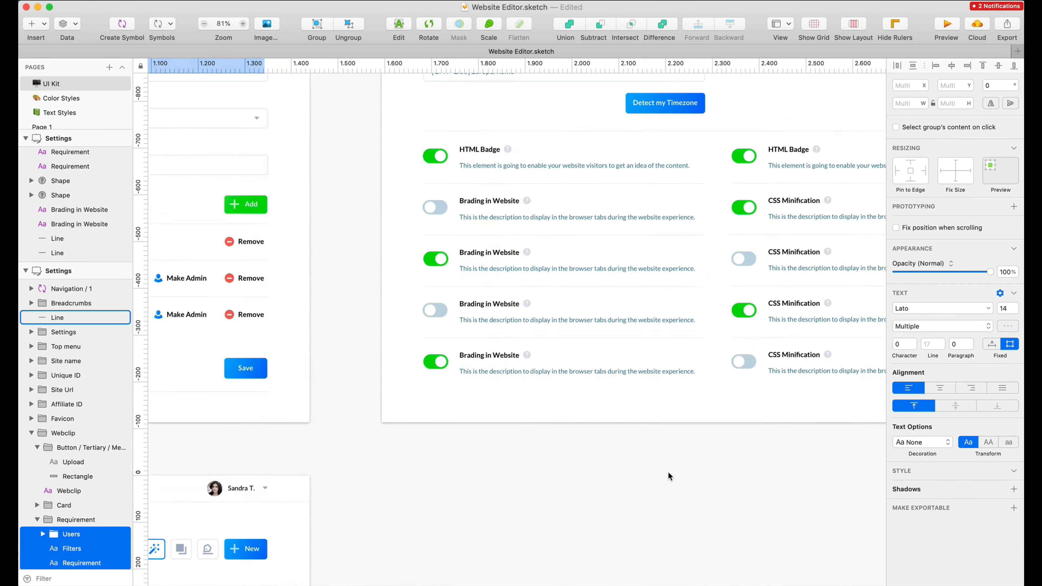
{"action": "key", "text": "super+v"}
{"action": "left_click_drag", "start_coordinate": [549, 299], "coordinate": [707, 259]}
{"action": "key", "text": "Escape"}
{"action": "left_click", "coordinate": [712, 280]}
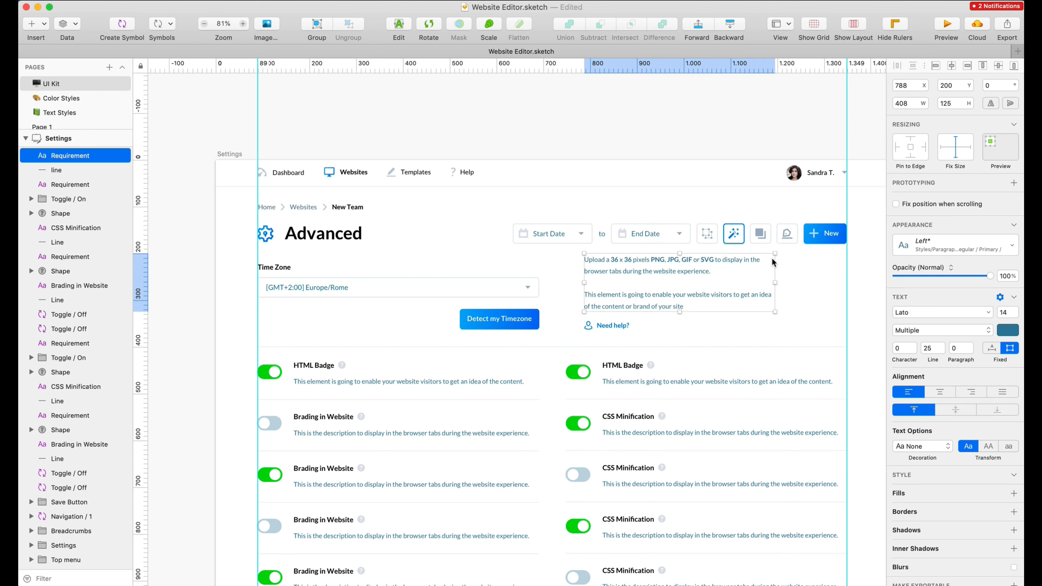
Widen the pasted description to 561 so it reaches the right guide, and merge its two paragraphs into one.
{"action": "left_click_drag", "start_coordinate": [772, 259], "coordinate": [844, 274]}
{"action": "double_click", "coordinate": [648, 282]}
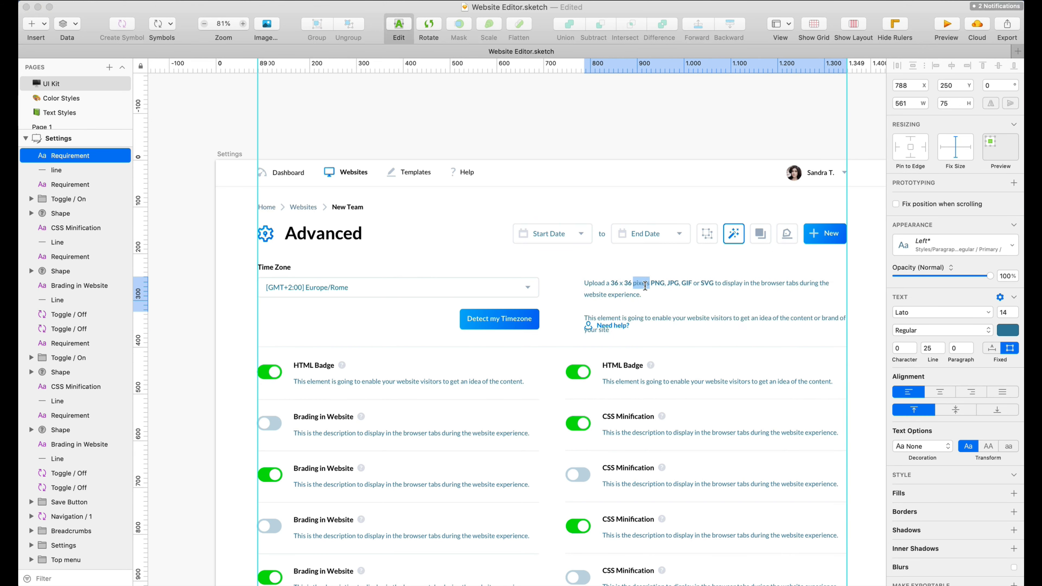
{"action": "key", "text": "Delete"}
{"action": "key", "text": "BackSpace"}
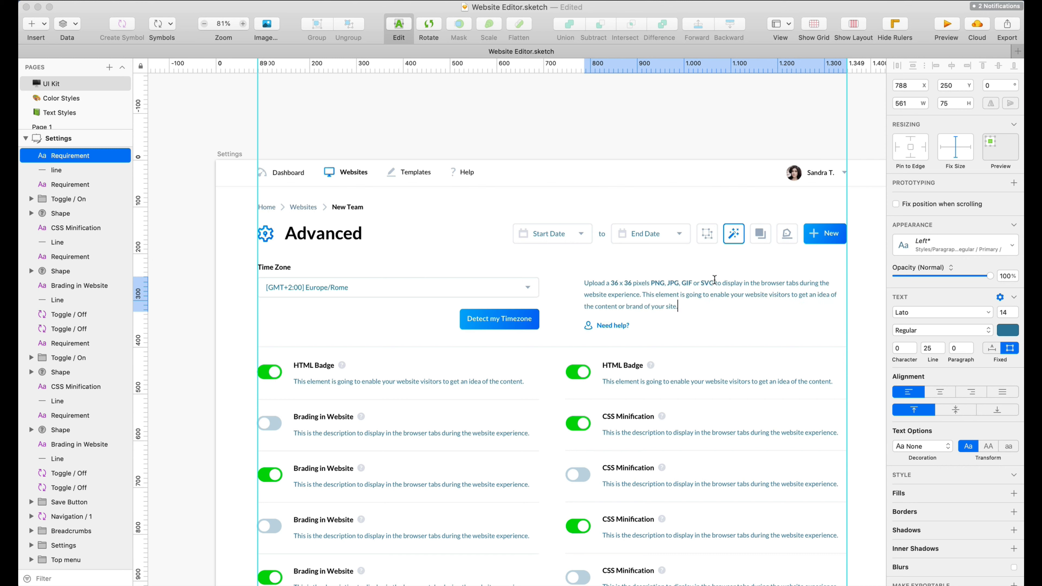
Replace the description's upload wording so it begins "The timezone is very important to display in the browser tabs".
{"action": "left_click_drag", "start_coordinate": [716, 283], "coordinate": [583, 283]}
{"action": "type", "text": "T"}
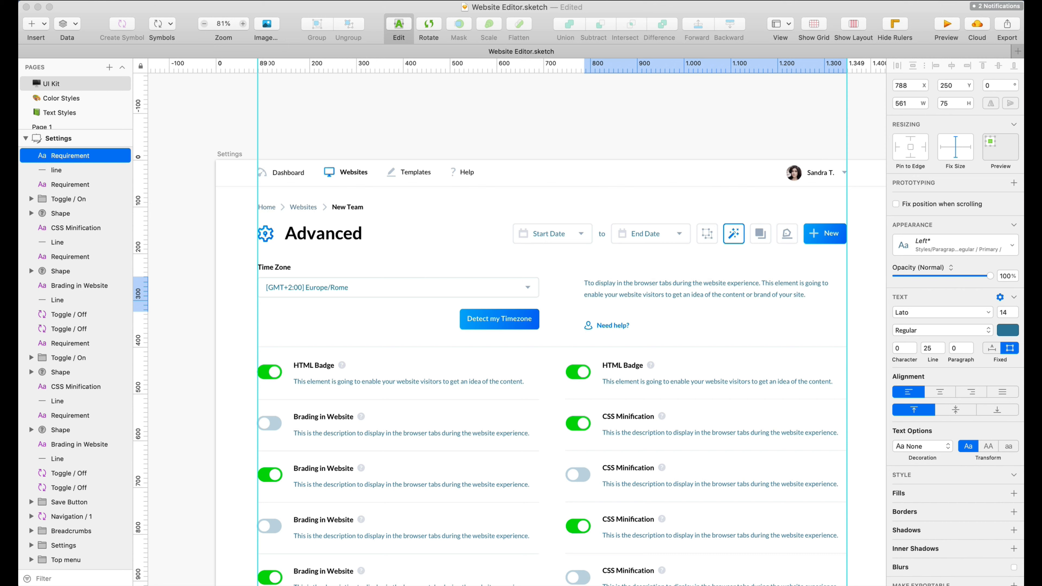
{"action": "type", "text": "he timezone is"}
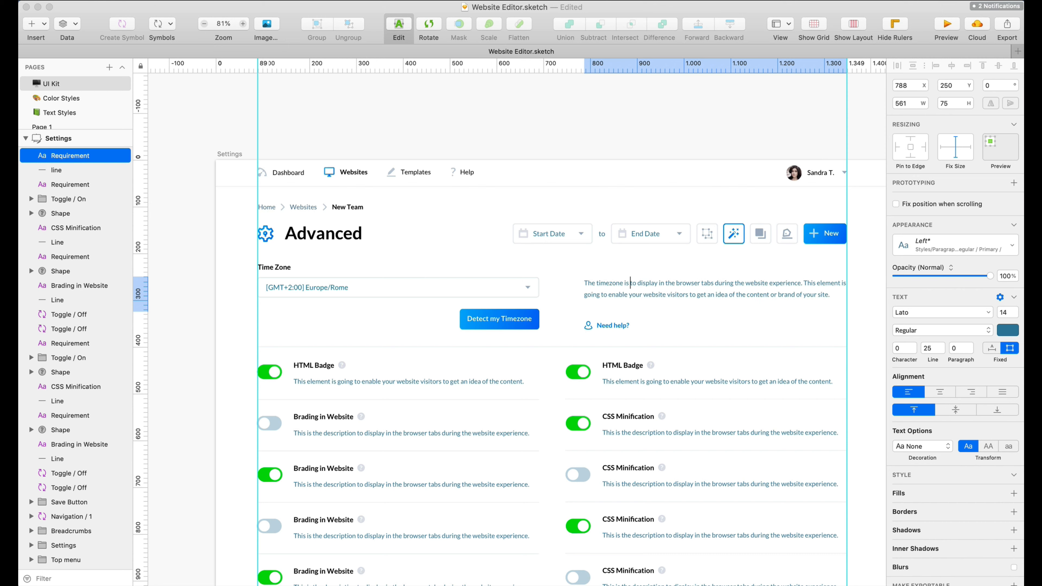
{"action": "type", "text": " very important to"}
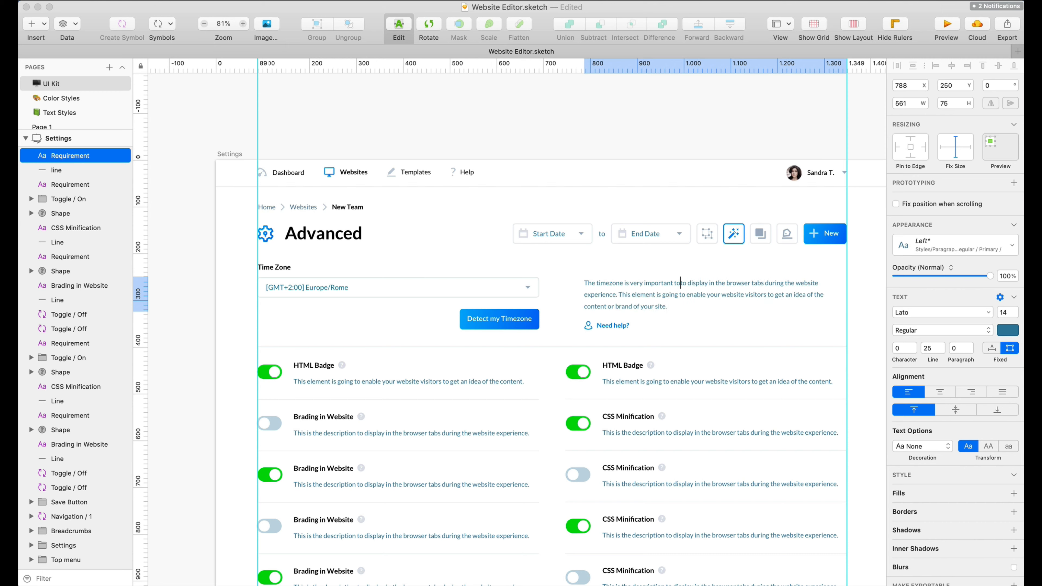
{"action": "key", "text": "BackSpace"}
{"action": "key", "text": "BackSpace"}
Extend the end of the timezone description to read "your site and expenses in the company.".
{"action": "left_click_drag", "start_coordinate": [611, 306], "coordinate": [598, 306]}
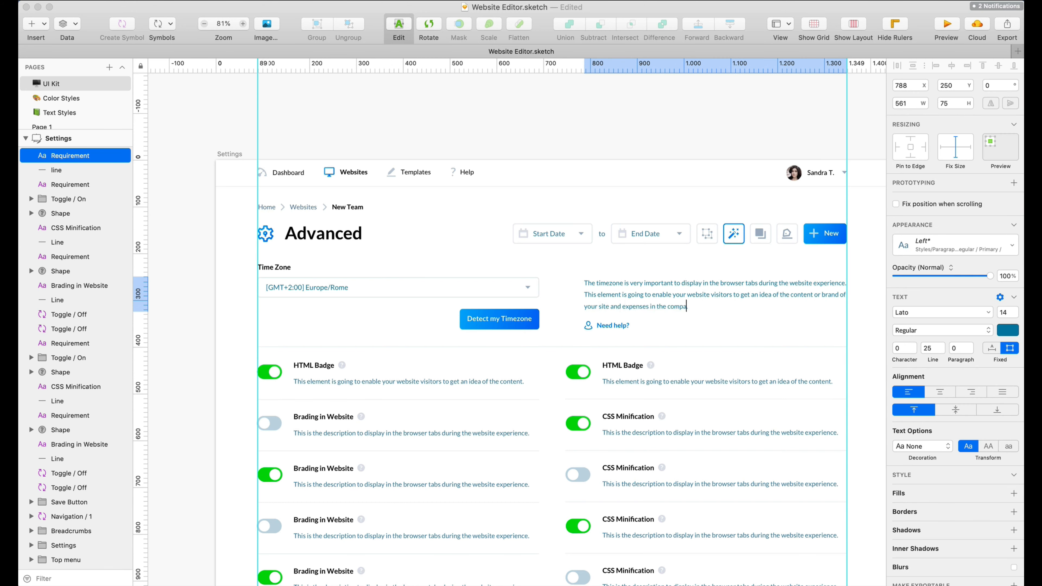
{"action": "type", "text": "any."}
{"action": "scroll", "coordinate": [613, 270], "scroll_direction": "right", "scroll_amount": 1}
{"action": "key", "text": "Escape"}
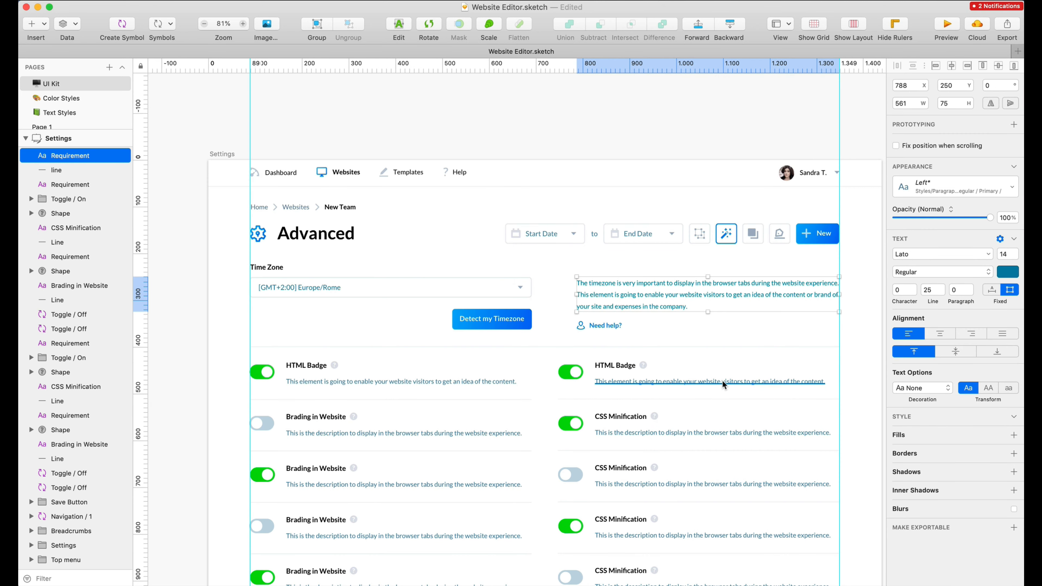
Compare the text color of the first right-column toggle description with that of the timezone description.
{"action": "left_click", "coordinate": [724, 383]}
{"action": "left_click", "coordinate": [1009, 330]}
{"action": "left_click", "coordinate": [658, 295]}
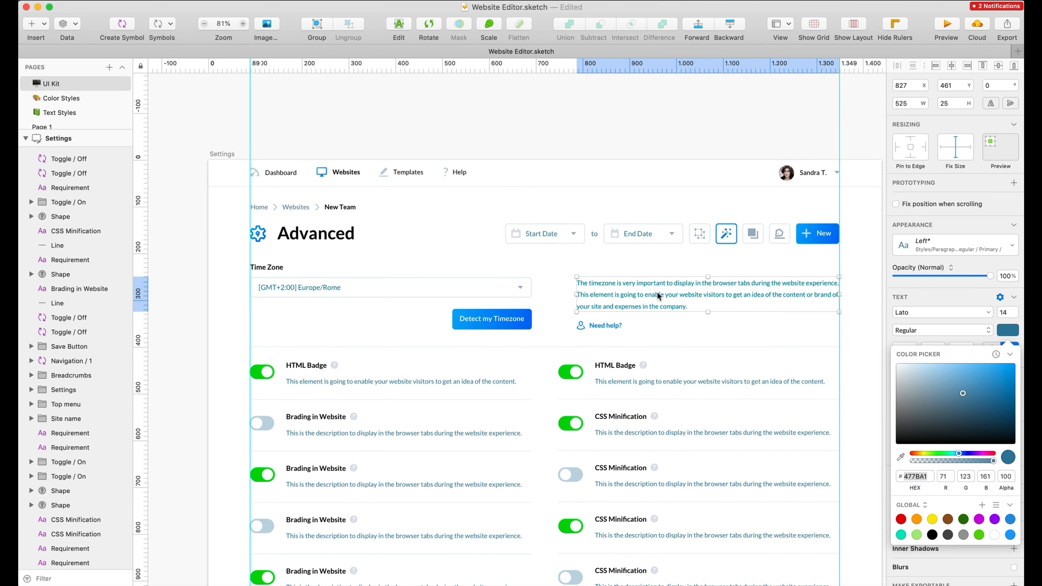
{"action": "left_click", "coordinate": [1009, 330]}
{"action": "key", "text": "Escape"}
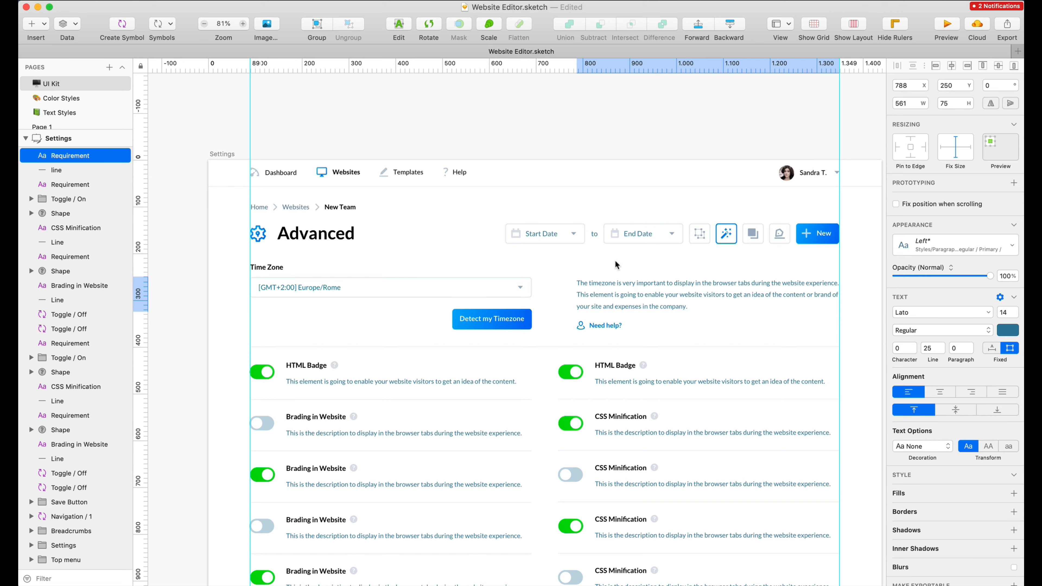
Nudge the timezone description up 7 pixels to Y 243, away from the "Need help?" link.
{"action": "key", "text": "Up"}
{"action": "key", "text": "Up"}
{"action": "key", "text": "Up"}
{"action": "key", "text": "Up"}
{"action": "key", "text": "Up"}
{"action": "key", "text": "Up"}
{"action": "key", "text": "Up"}
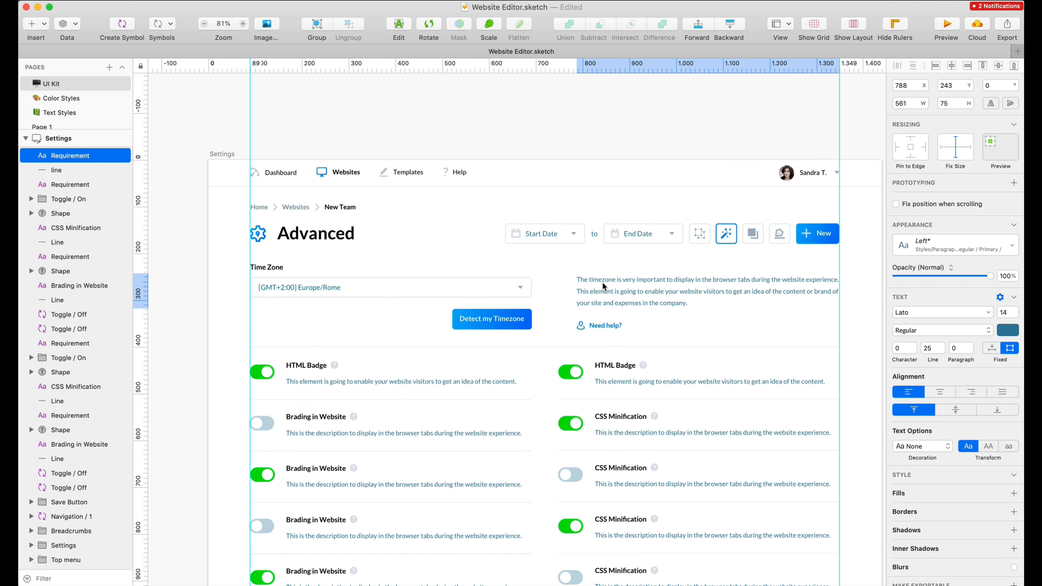
{"action": "left_click", "coordinate": [557, 267]}
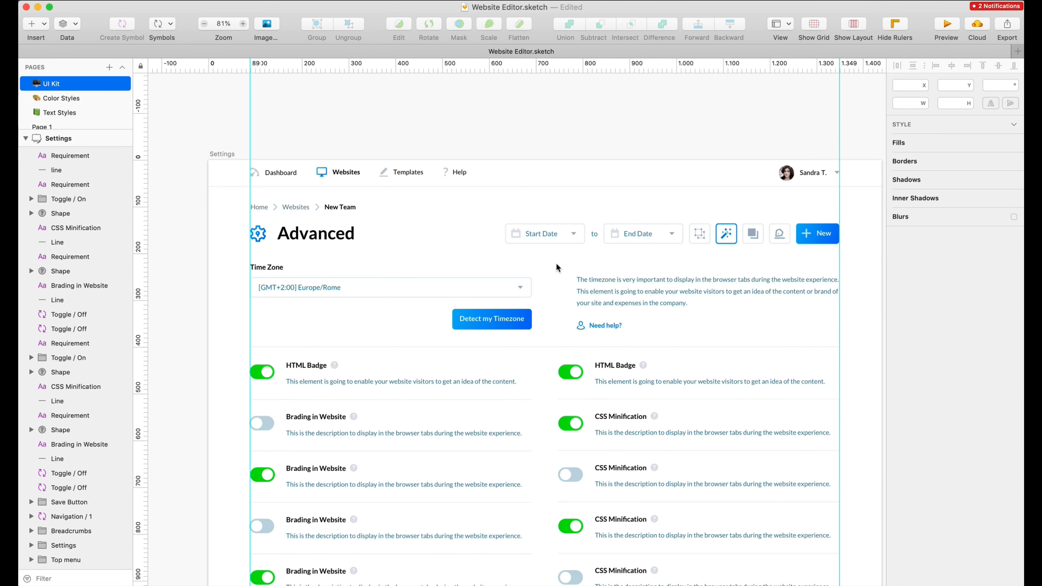
Make the word "timezone" bold in the description beside the Time Zone field.
{"action": "scroll", "coordinate": [557, 267], "scroll_direction": "left", "scroll_amount": 2}
{"action": "scroll", "coordinate": [557, 267], "scroll_direction": "down", "scroll_amount": 1}
{"action": "left_click", "coordinate": [644, 328]}
{"action": "scroll", "coordinate": [710, 322], "scroll_direction": "down", "scroll_amount": 1}
{"action": "left_click", "coordinate": [710, 327]}
{"action": "scroll", "coordinate": [709, 328], "scroll_direction": "down", "scroll_amount": 3}
{"action": "scroll", "coordinate": [710, 349], "scroll_direction": "left", "scroll_amount": 2}
{"action": "scroll", "coordinate": [711, 349], "scroll_direction": "down", "scroll_amount": 1}
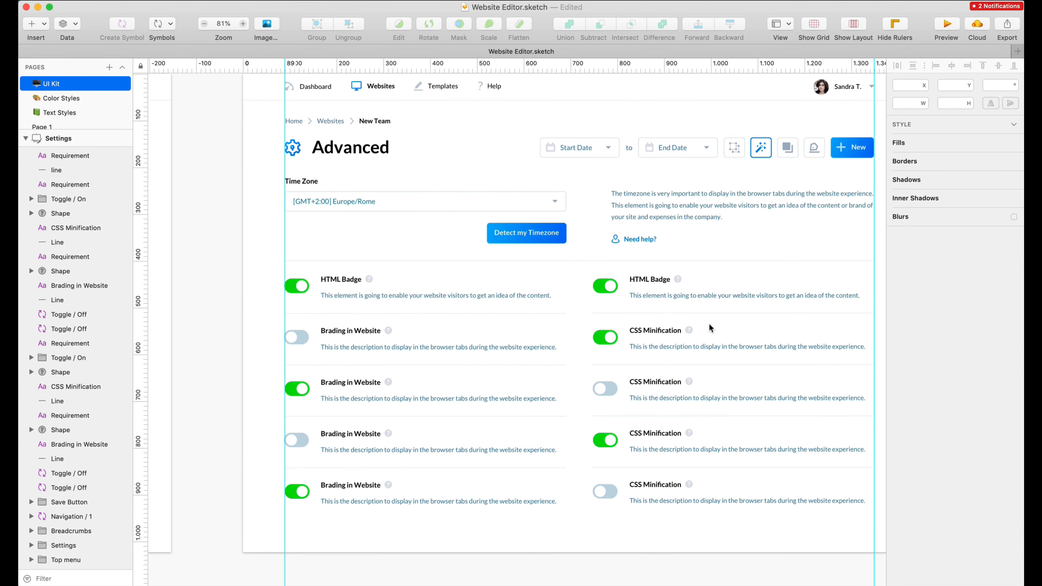
{"action": "left_click", "coordinate": [638, 197]}
{"action": "double_click", "coordinate": [639, 198]}
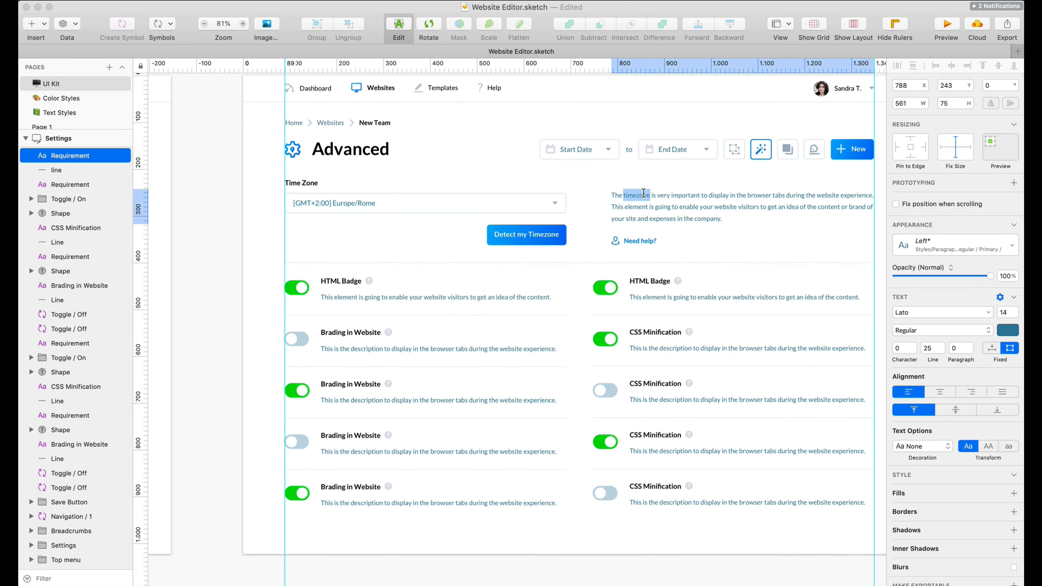
{"action": "left_click", "coordinate": [942, 330]}
{"action": "left_click", "coordinate": [915, 408]}
Capitalize the bold word in the description as "Timezone".
{"action": "left_click", "coordinate": [627, 199]}
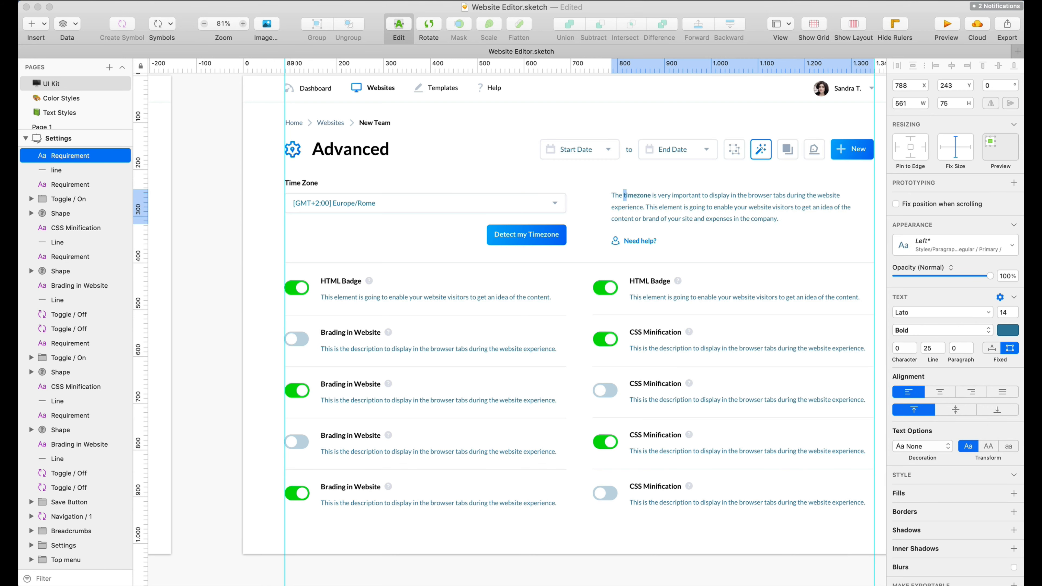
{"action": "key", "text": "BackSpace"}
{"action": "type", "text": "T"}
{"action": "key", "text": "Escape"}
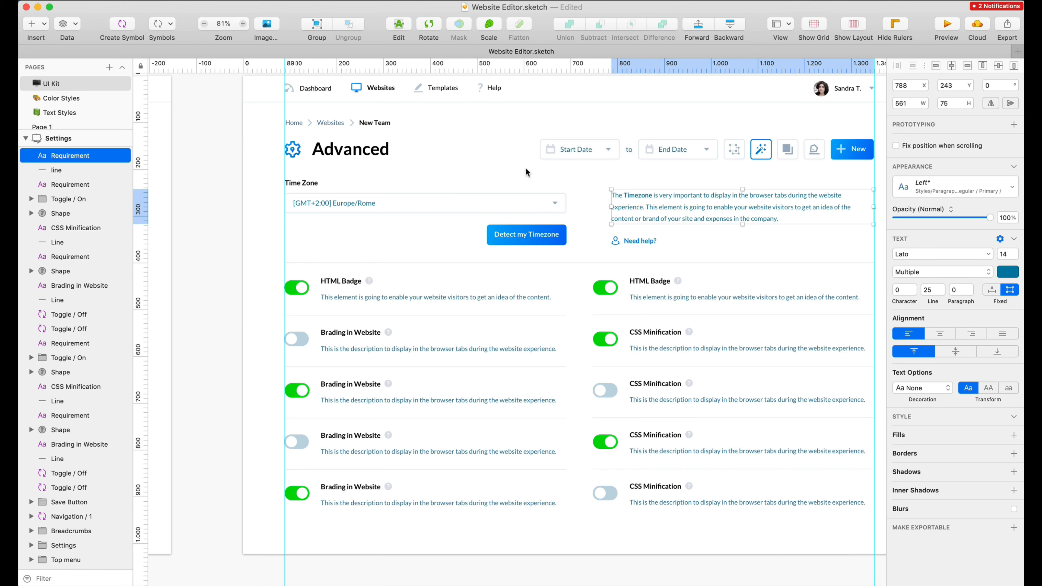
{"action": "key", "text": "Escape"}
Change the right column's first toggle title to "CSS Badge".
{"action": "scroll", "coordinate": [528, 172], "scroll_direction": "right", "scroll_amount": 5}
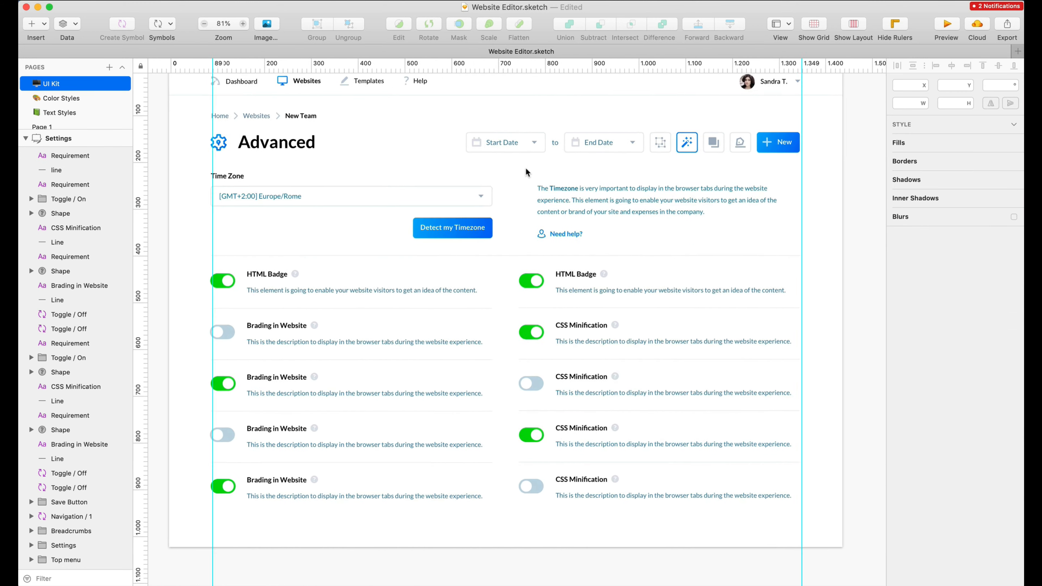
{"action": "scroll", "coordinate": [528, 173], "scroll_direction": "left", "scroll_amount": 2}
{"action": "left_click", "coordinate": [286, 326]}
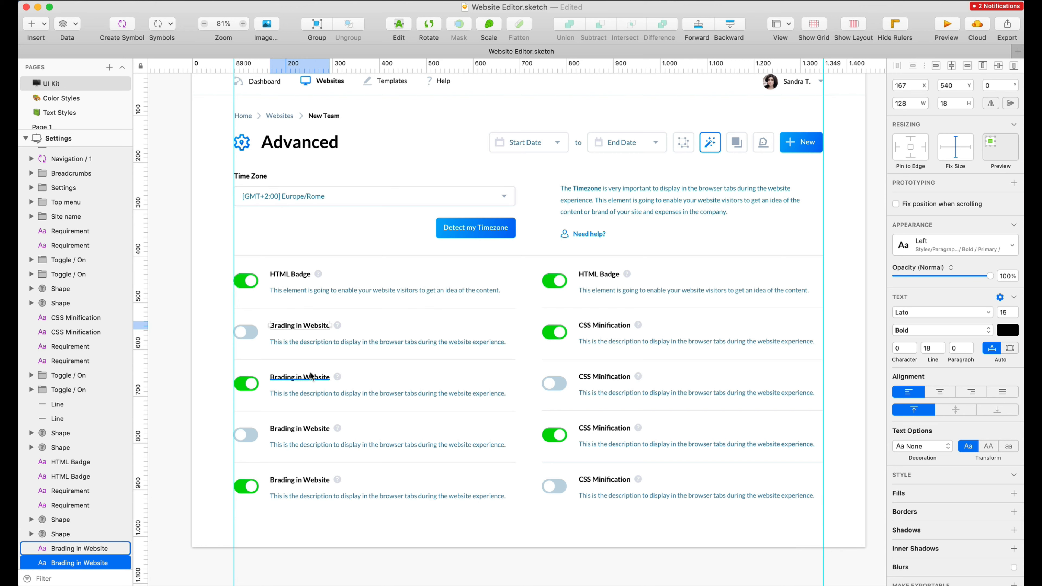
{"action": "double_click", "coordinate": [583, 274]}
{"action": "key", "text": "shift+alt+Right"}
{"action": "type", "text": "CSS"}
Rename the left column's third toggle title as "Advanced Settings".
{"action": "left_click", "coordinate": [311, 378]}
{"action": "double_click", "coordinate": [311, 378]}
{"action": "type", "text": "Important Option"}
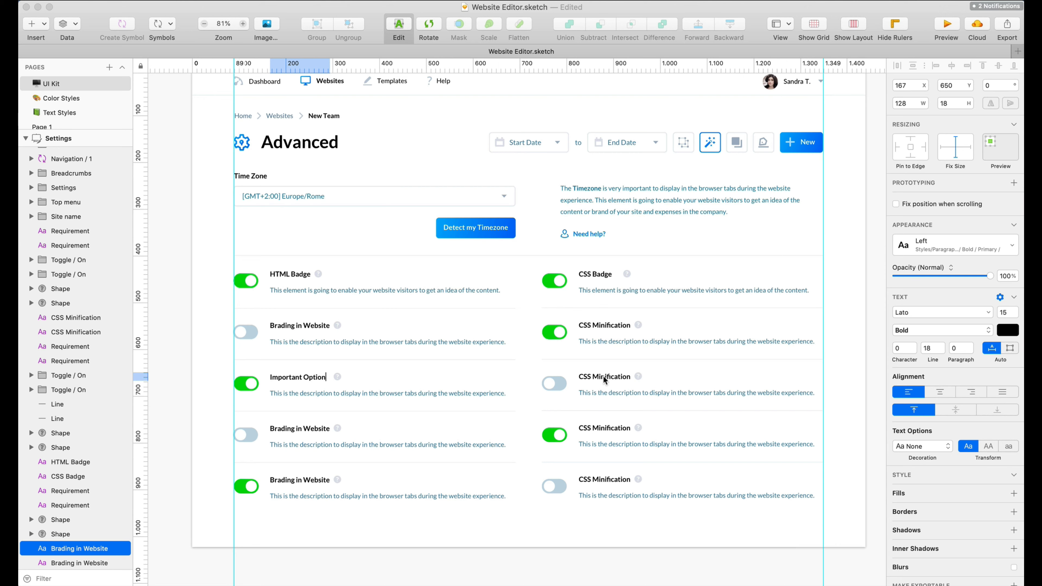
{"action": "key", "text": "super+a"}
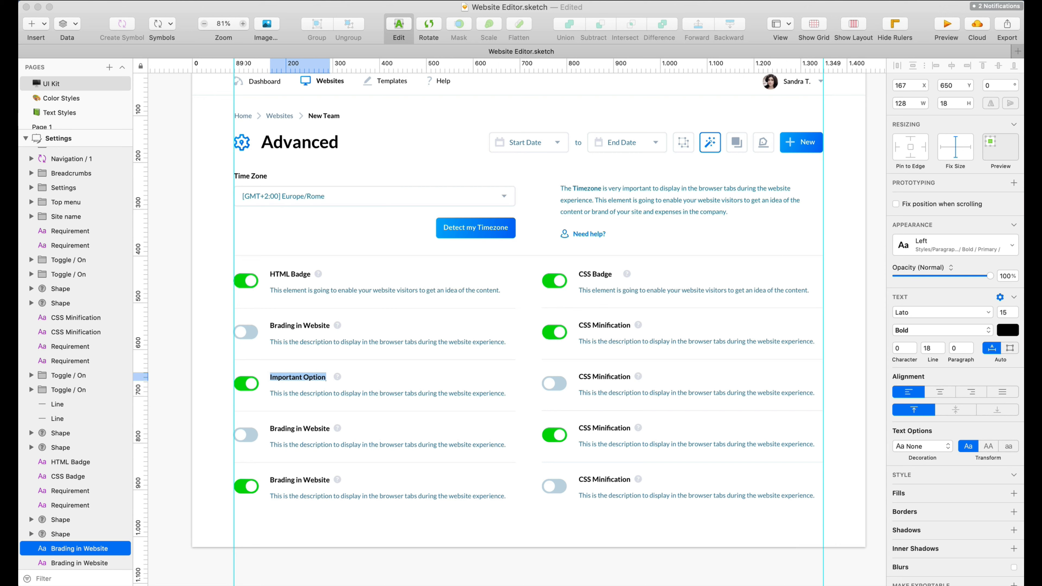
{"action": "type", "text": "Adv"}
Rename the right column's third and fourth toggle titles as "Internal IT Management" and "Automatic Payments".
{"action": "double_click", "coordinate": [611, 378]}
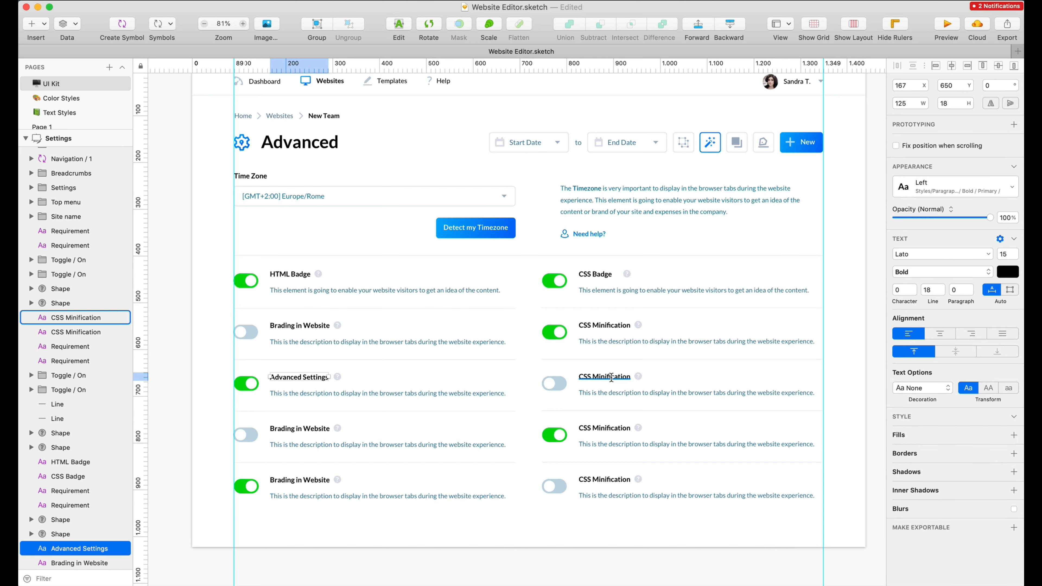
{"action": "type", "text": "Internal IT Management"}
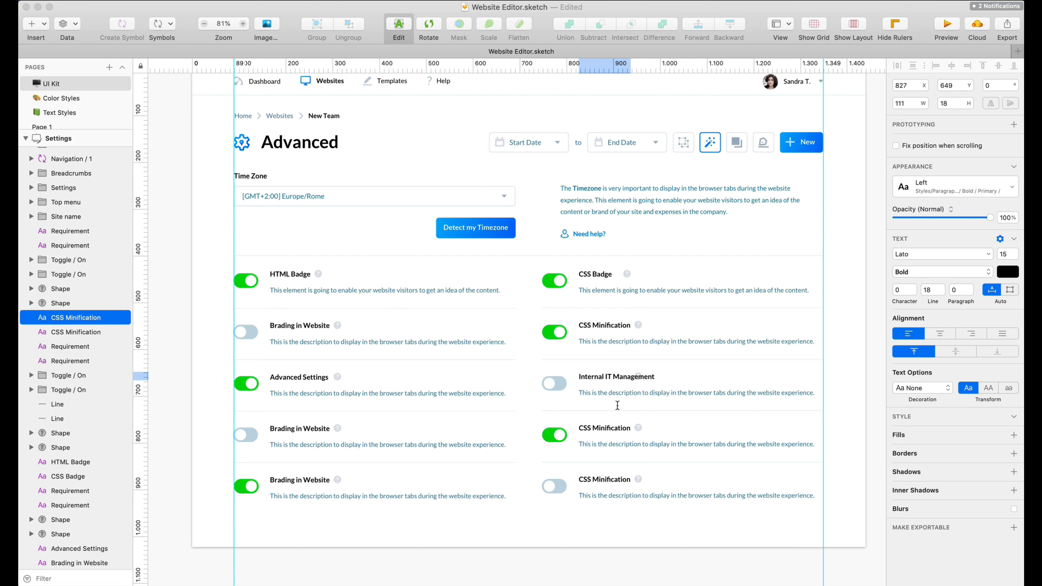
{"action": "double_click", "coordinate": [604, 428]}
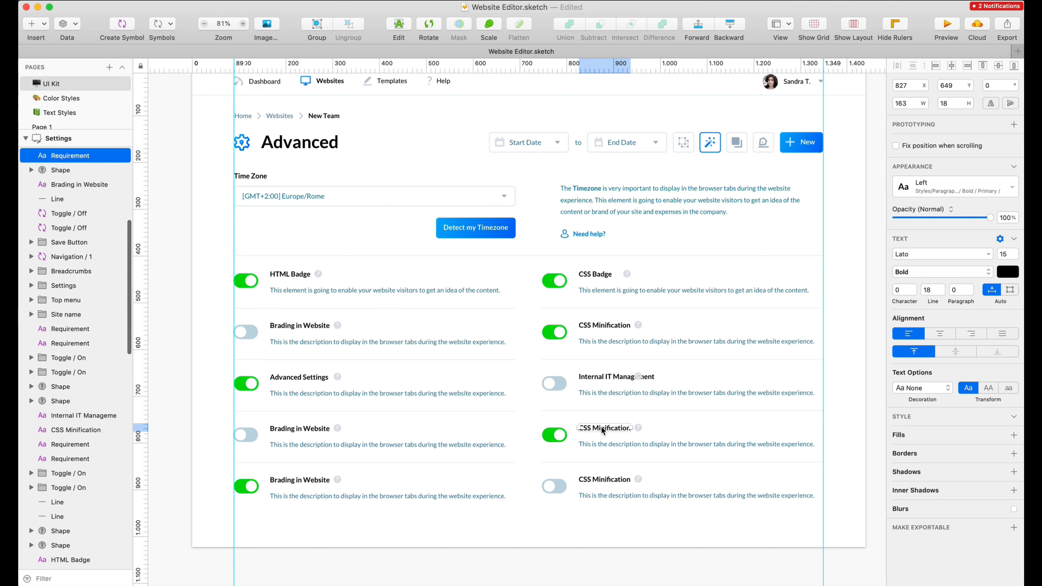
{"action": "type", "text": "Automatic Payments"}
Rename the left column's fourth and fifth toggle titles as "E-Commerce Features" and "SEO Optimization".
{"action": "left_click", "coordinate": [300, 427]}
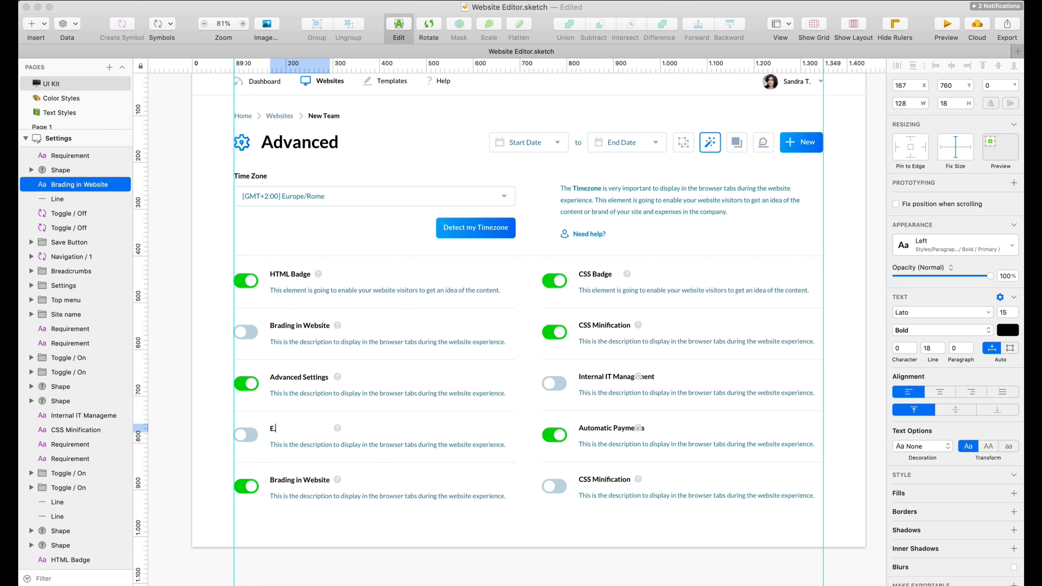
{"action": "type", "text": "E-Commerce Features"}
{"action": "key", "text": "Escape"}
{"action": "double_click", "coordinate": [293, 480]}
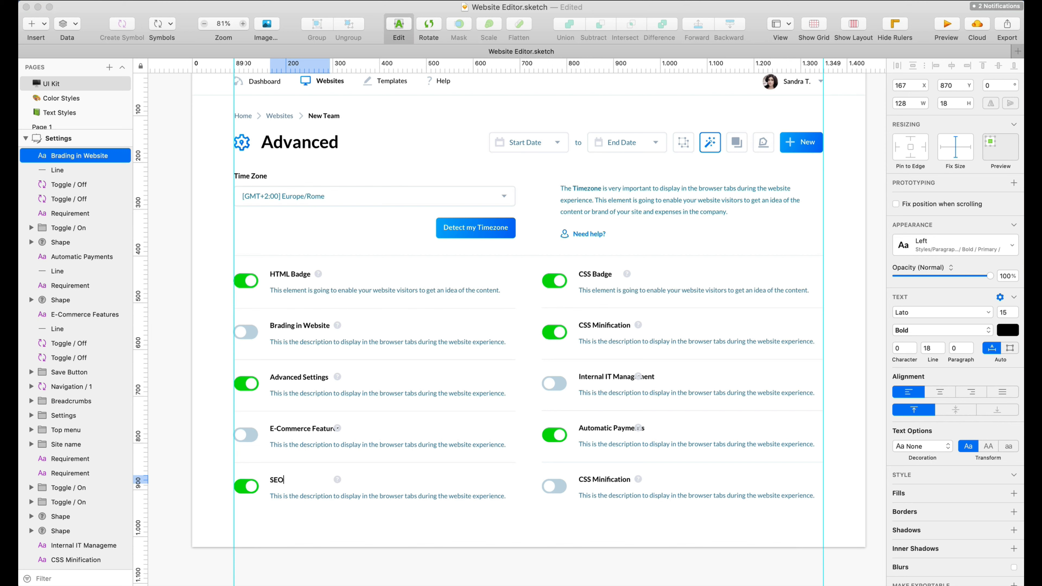
{"action": "type", "text": "SEO Optimization"}
{"action": "key", "text": "Escape"}
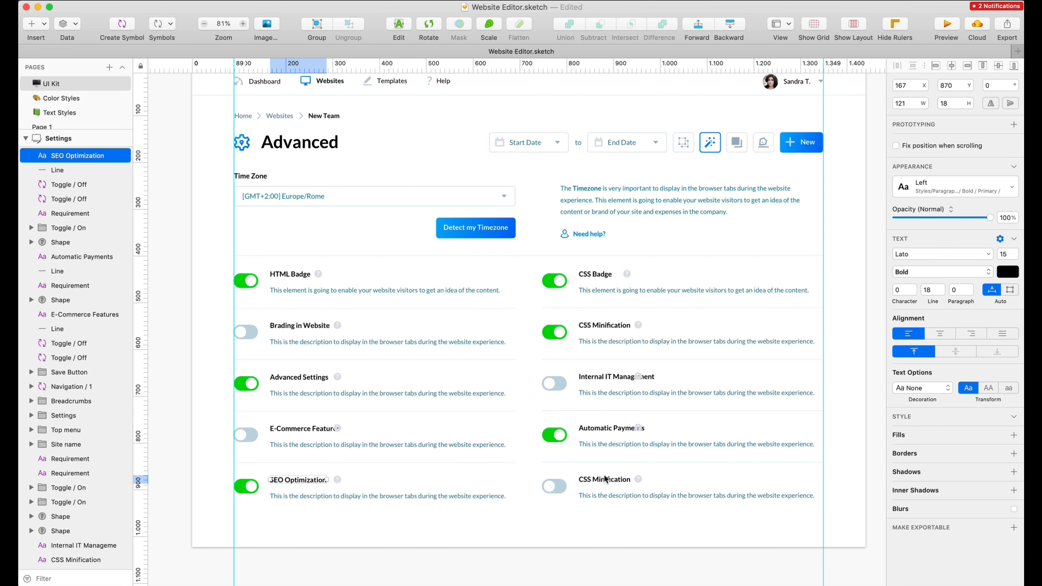
Rename the right column's fifth toggle title as "Social Marketing".
{"action": "double_click", "coordinate": [599, 480]}
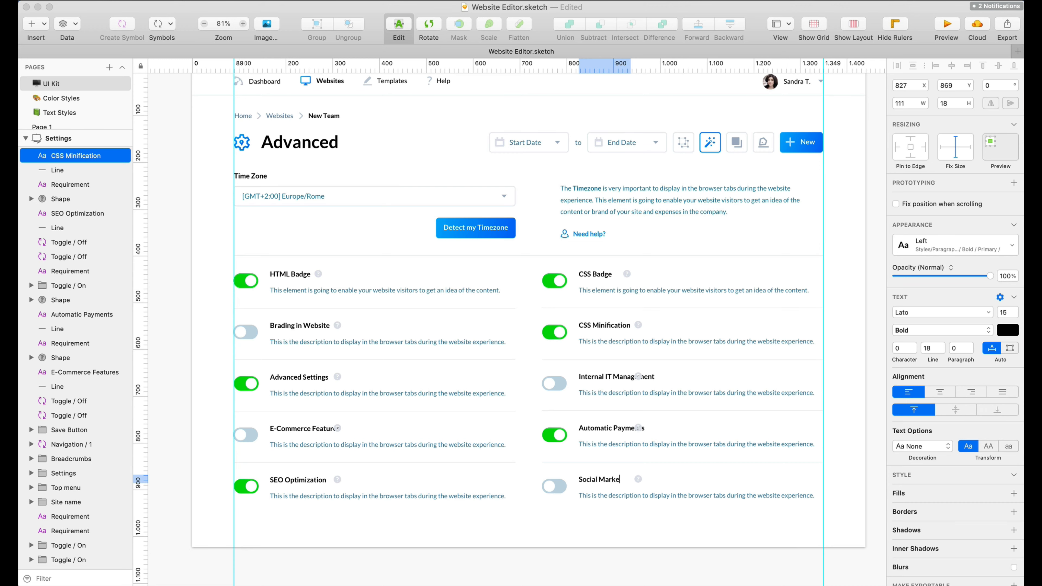
{"action": "key", "text": "Escape"}
{"action": "key", "text": "Escape"}
Reposition the help icons just after the Advanced Settings, E-Commerce Features and SEO Optimization titles in the left column.
{"action": "scroll", "coordinate": [316, 274], "scroll_direction": "up", "scroll_amount": 5}
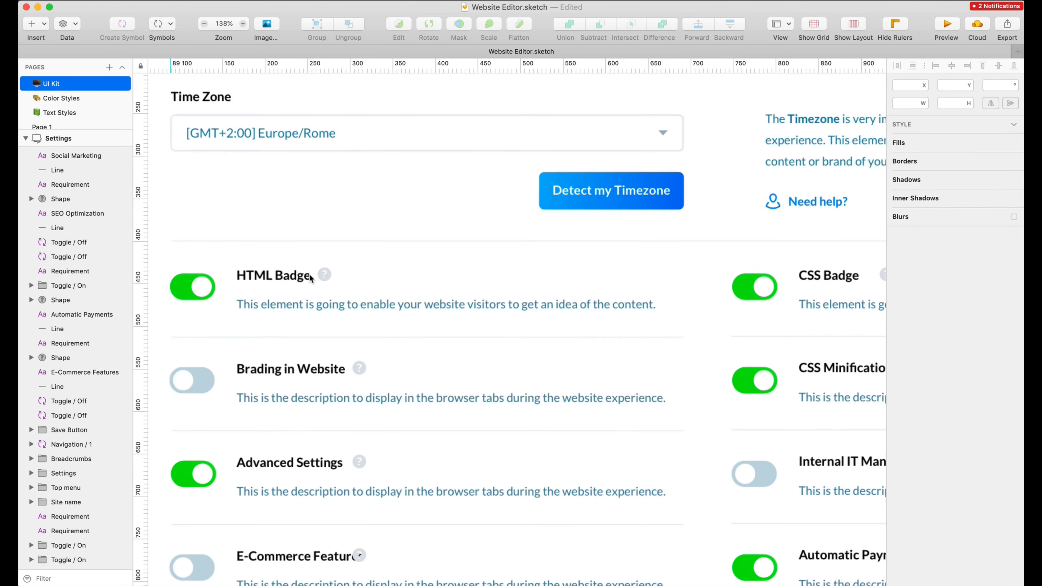
{"action": "scroll", "coordinate": [310, 275], "scroll_direction": "down", "scroll_amount": 3}
{"action": "scroll", "coordinate": [310, 274], "scroll_direction": "left", "scroll_amount": 3}
{"action": "scroll", "coordinate": [309, 274], "scroll_direction": "down", "scroll_amount": 3}
{"action": "left_click", "coordinate": [443, 332]}
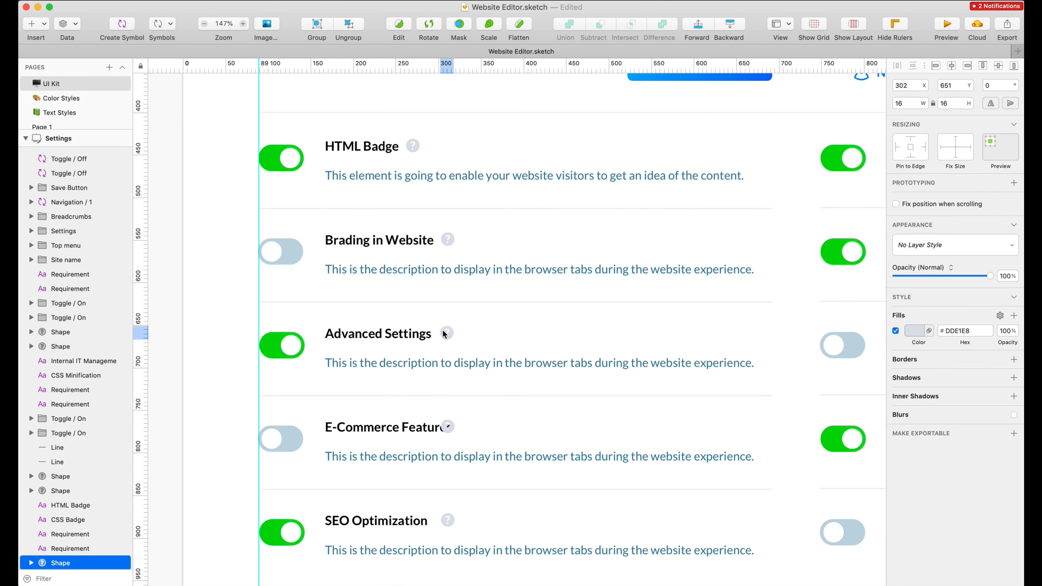
{"action": "left_click", "coordinate": [444, 428]}
{"action": "left_click_drag", "start_coordinate": [446, 427], "coordinate": [460, 426]}
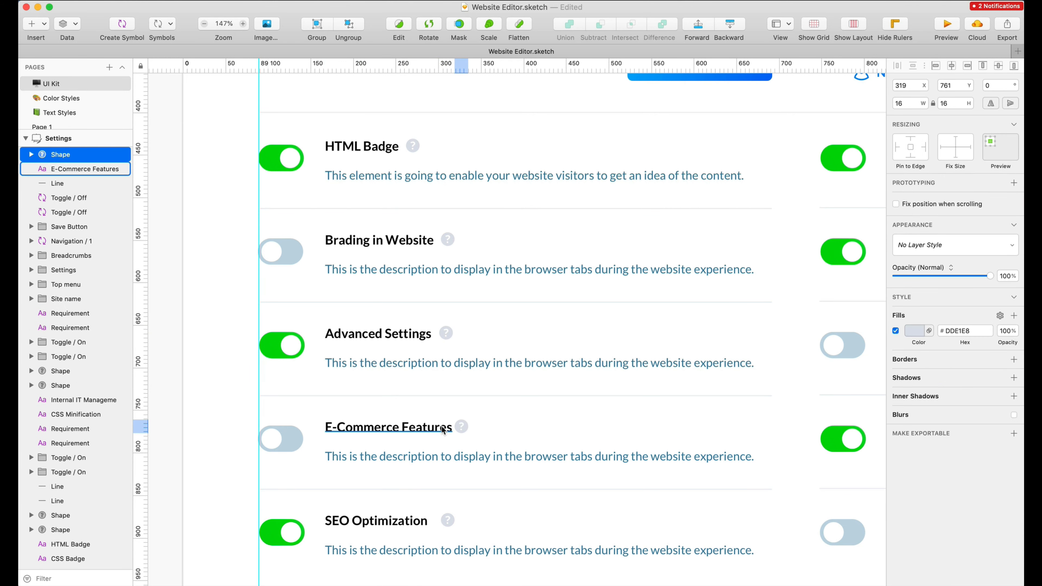
{"action": "scroll", "coordinate": [442, 426], "scroll_direction": "down", "scroll_amount": 1}
{"action": "scroll", "coordinate": [442, 426], "scroll_direction": "left", "scroll_amount": 1}
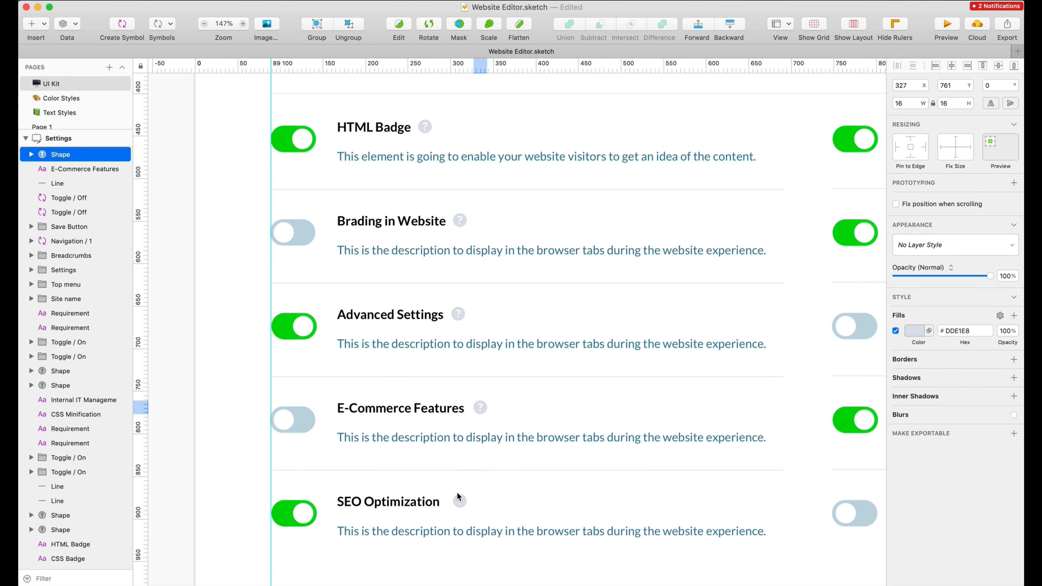
{"action": "left_click", "coordinate": [458, 500]}
Adjust the help icons in the right column to sit just after the Social Marketing and Automatic Payments titles.
{"action": "scroll", "coordinate": [503, 452], "scroll_direction": "down", "scroll_amount": 3}
{"action": "scroll", "coordinate": [503, 452], "scroll_direction": "right", "scroll_amount": 9}
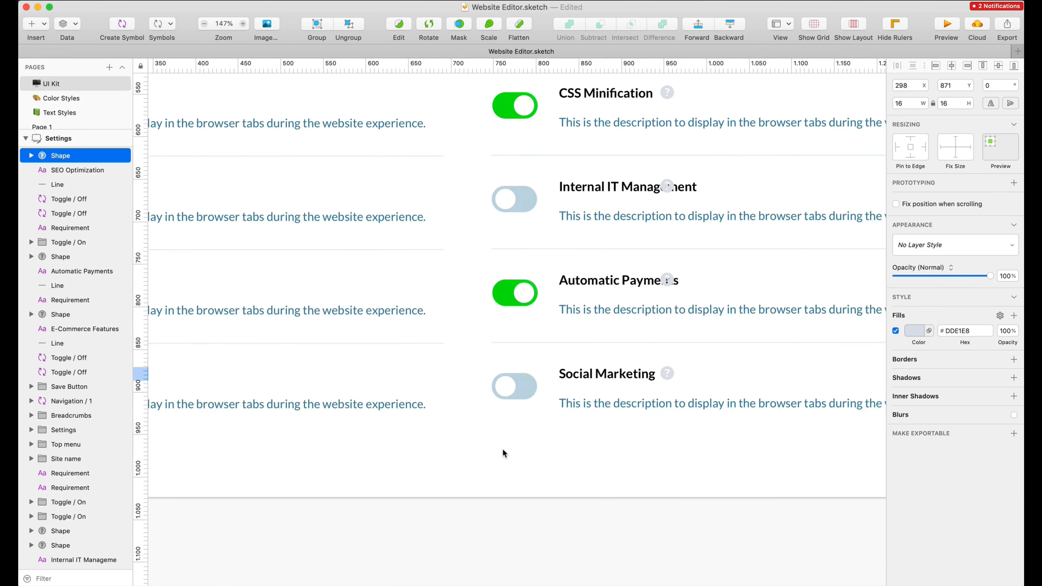
{"action": "left_click", "coordinate": [623, 373]}
{"action": "left_click_drag", "start_coordinate": [621, 372], "coordinate": [623, 371]}
{"action": "left_click", "coordinate": [628, 280]}
{"action": "left_click_drag", "start_coordinate": [629, 280], "coordinate": [655, 280]}
Shift the help icon past the end of the Internal IT Management title, to X 998.
{"action": "scroll", "coordinate": [624, 266], "scroll_direction": "up", "scroll_amount": 1}
{"action": "left_click", "coordinate": [629, 205]}
{"action": "key", "text": "shift+Right"}
{"action": "key", "text": "shift+Right"}
{"action": "key", "text": "shift+Right"}
{"action": "key", "text": "shift+Right"}
{"action": "key", "text": "shift+Right"}
Move the help icon closer to the CSS Badge title, to X 906, and deselect it.
{"action": "scroll", "coordinate": [624, 209], "scroll_direction": "up", "scroll_amount": 4}
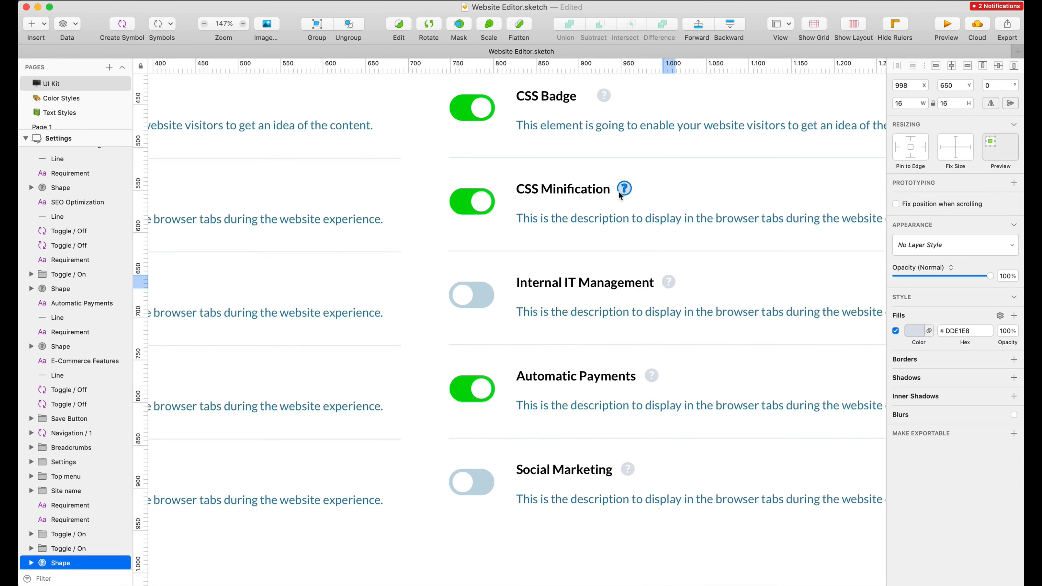
{"action": "scroll", "coordinate": [623, 191], "scroll_direction": "up", "scroll_amount": 3}
{"action": "left_click", "coordinate": [595, 142]}
{"action": "scroll", "coordinate": [595, 143], "scroll_direction": "down", "scroll_amount": 3}
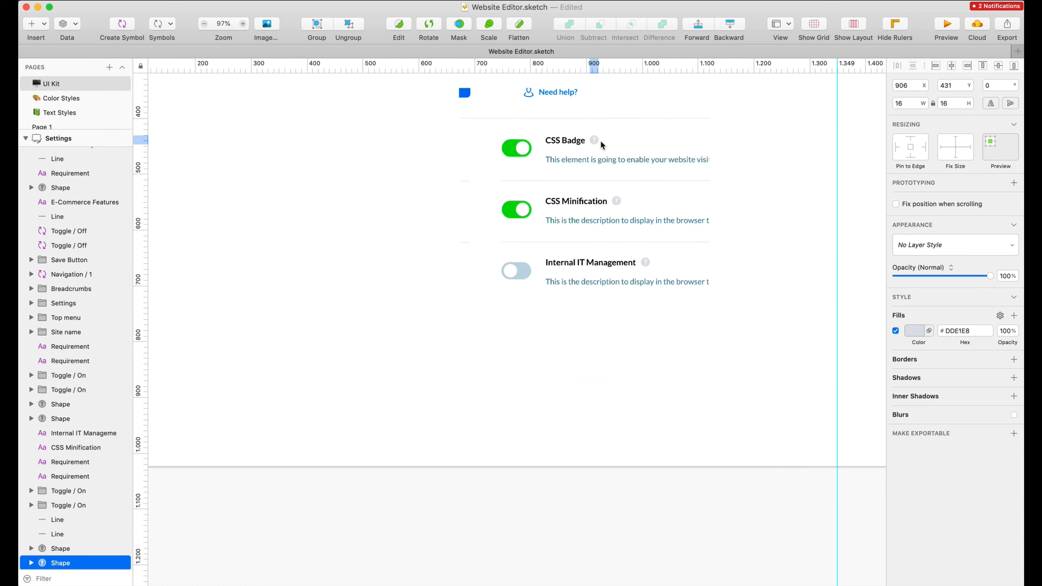
{"action": "scroll", "coordinate": [612, 190], "scroll_direction": "up", "scroll_amount": 2}
{"action": "scroll", "coordinate": [579, 85], "scroll_direction": "down", "scroll_amount": 4}
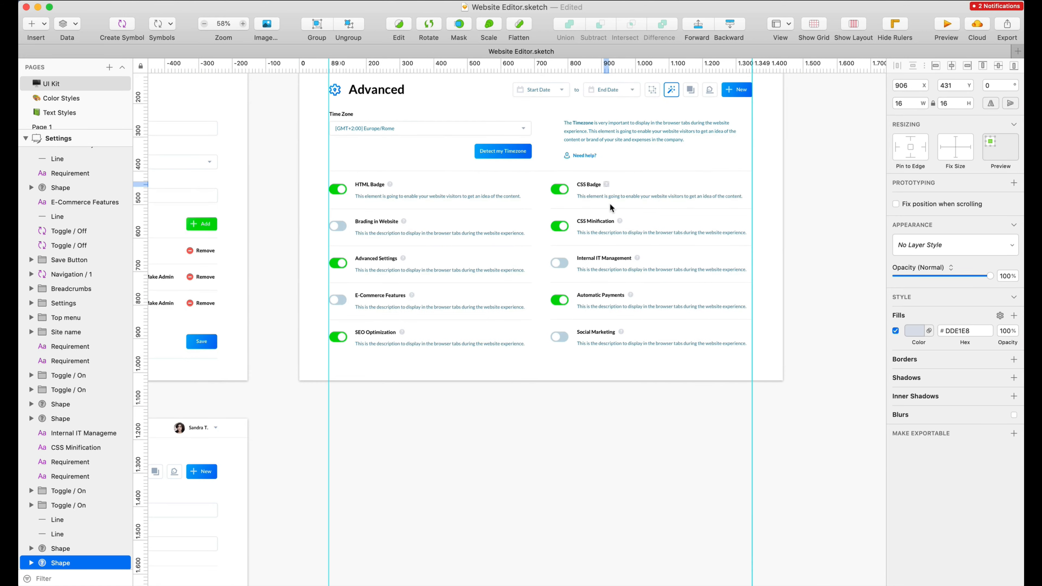
{"action": "left_click", "coordinate": [580, 85]}
{"action": "scroll", "coordinate": [567, 86], "scroll_direction": "up", "scroll_amount": 3}
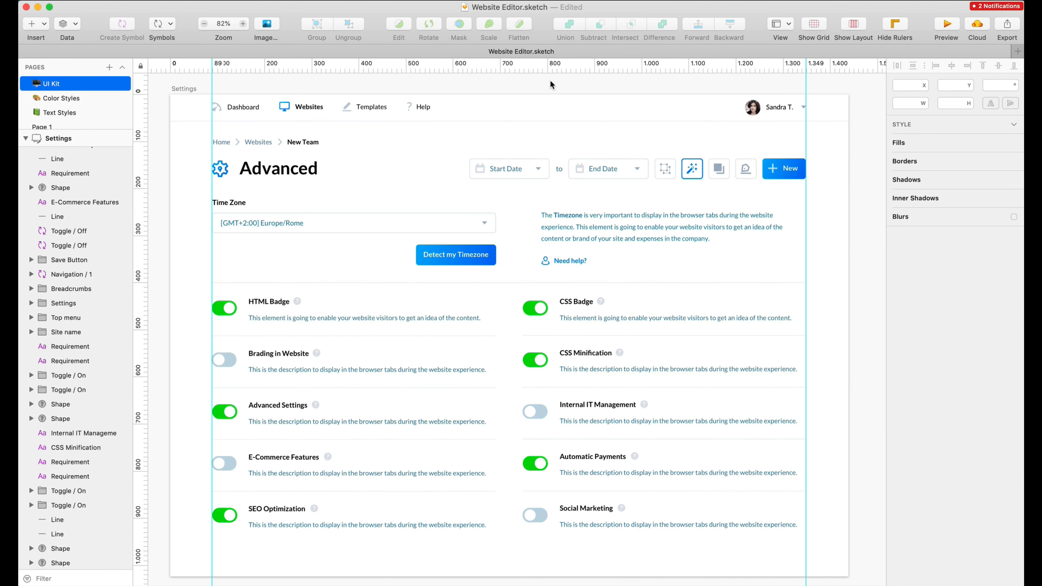
Bring the navigation bar and the breadcrumbs to the front of the Settings artboard's layer stack.
{"action": "left_click", "coordinate": [255, 109]}
{"action": "left_click", "coordinate": [696, 26], "text": "alt"}
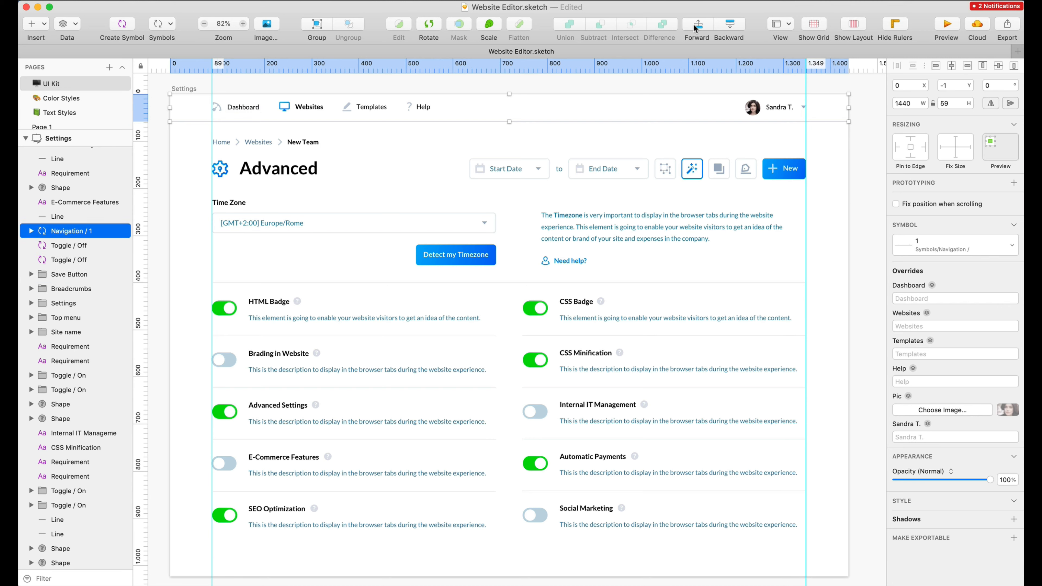
{"action": "left_click", "coordinate": [696, 25]}
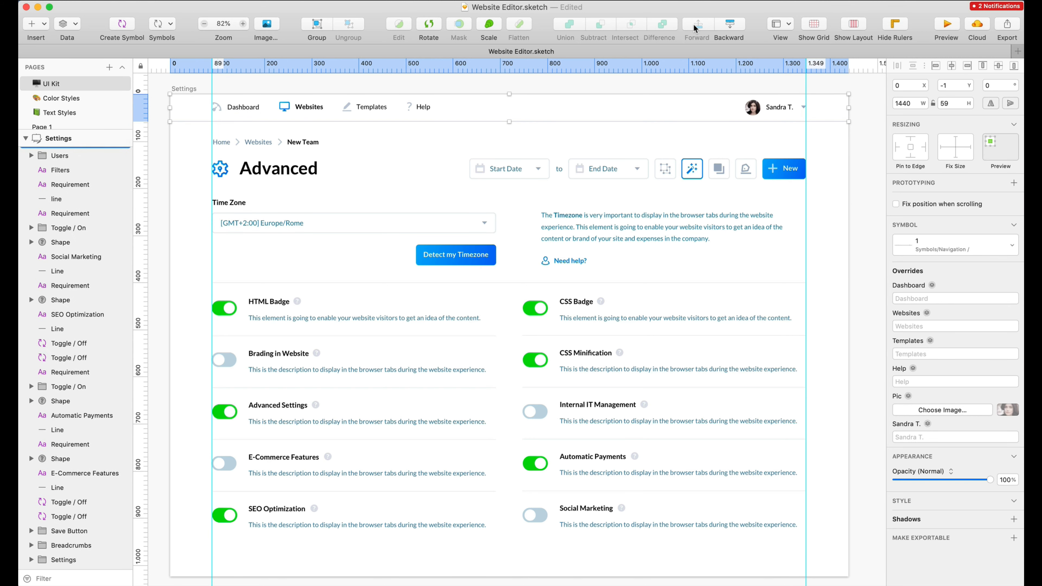
{"action": "left_click", "coordinate": [292, 142]}
{"action": "key", "text": "ctrl+alt+super+Up"}
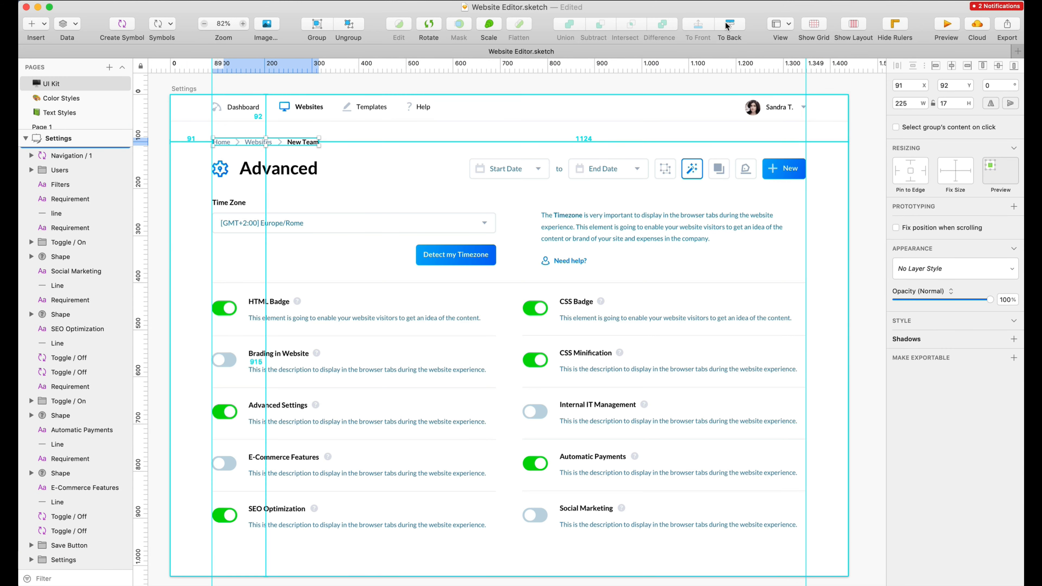
Rename the page title group Advanced and move it directly below Breadcrumbs in the layer stack.
{"action": "left_click", "coordinate": [253, 167]}
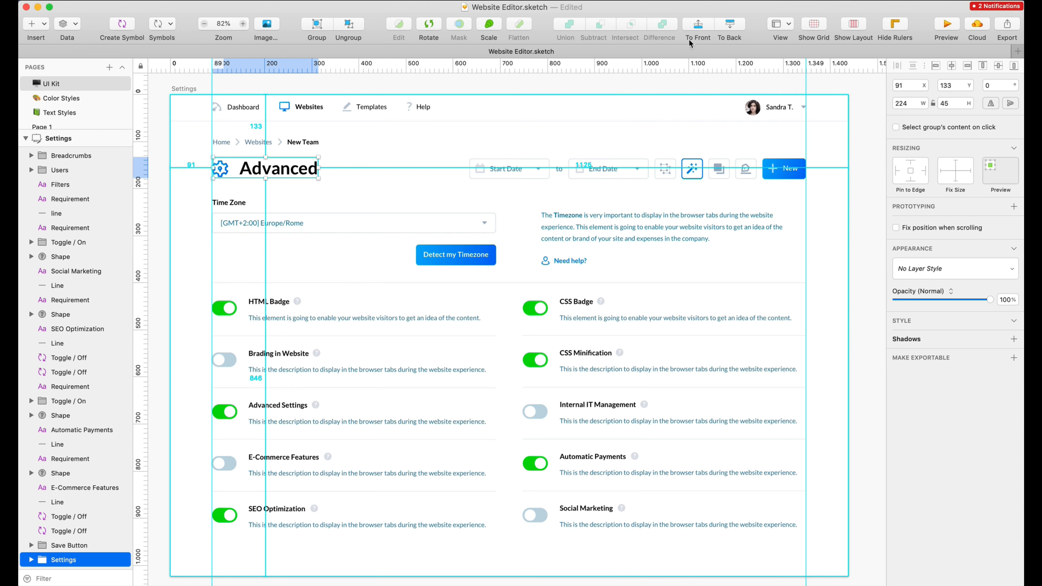
{"action": "key", "text": "super+r"}
{"action": "type", "text": "Advanced"}
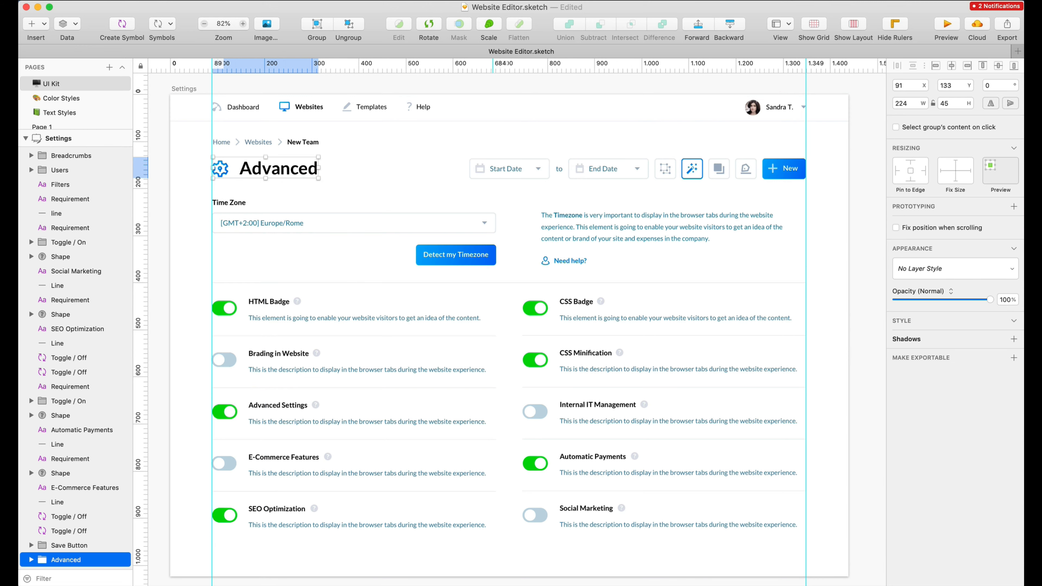
{"action": "key", "text": "Return"}
{"action": "double_click", "coordinate": [729, 25]}
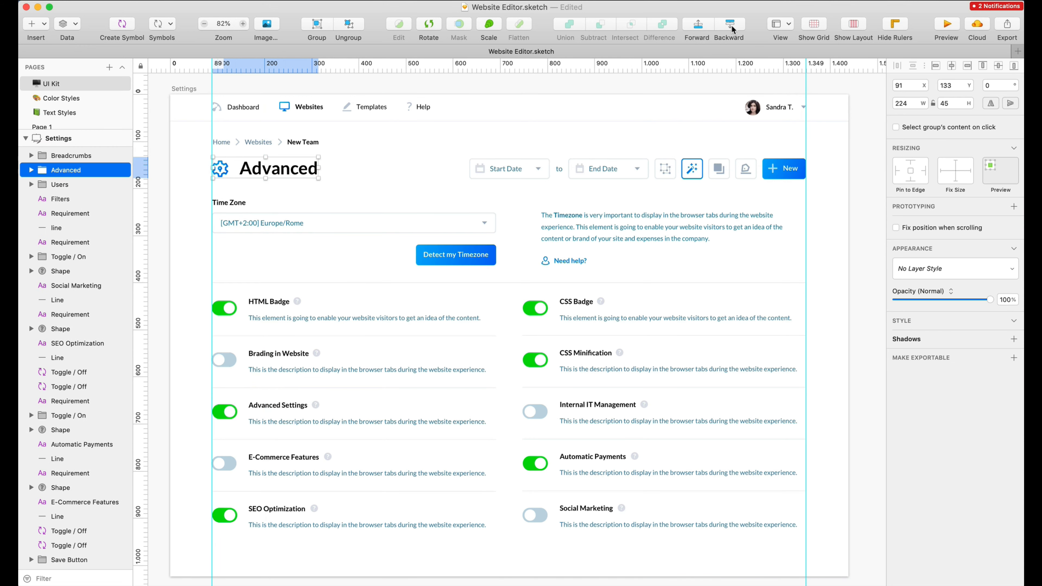
Move the Top menu group with the date fields up the layer stack, placing it below Advanced and Users.
{"action": "left_click", "coordinate": [634, 170]}
{"action": "left_click", "coordinate": [698, 26], "text": "alt"}
{"action": "double_click", "coordinate": [731, 25]}
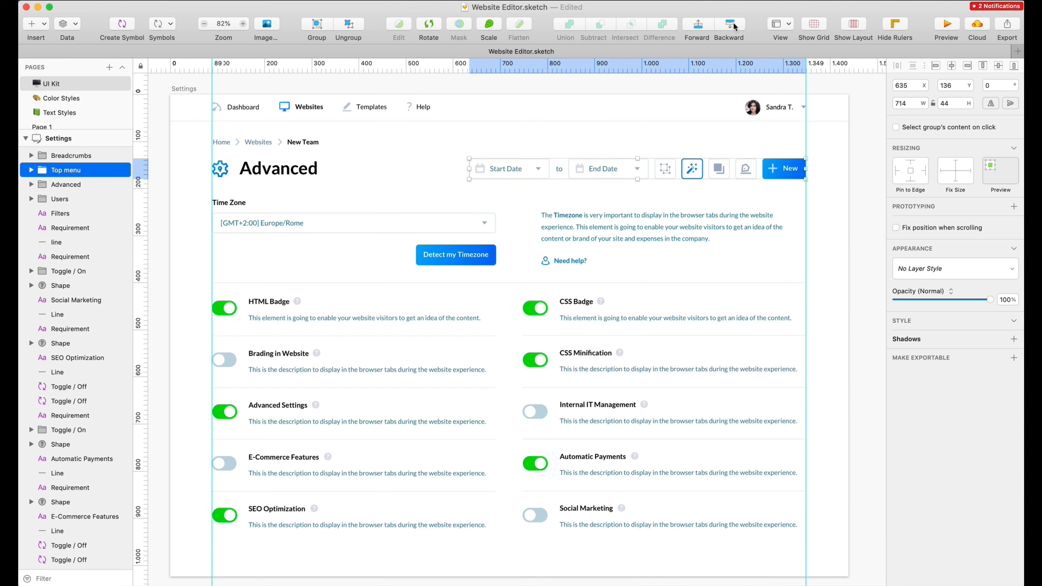
{"action": "double_click", "coordinate": [733, 23]}
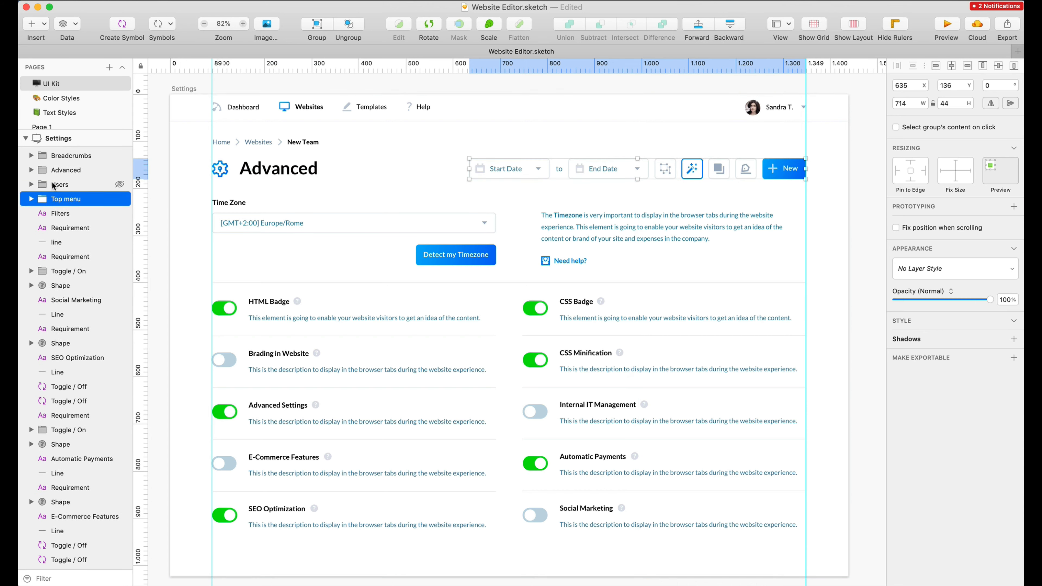
Group the timezone help text with its icon and Need help? link, and name the group Timezone Description.
{"action": "left_click", "coordinate": [570, 222]}
{"action": "left_click", "coordinate": [571, 260], "text": "shift"}
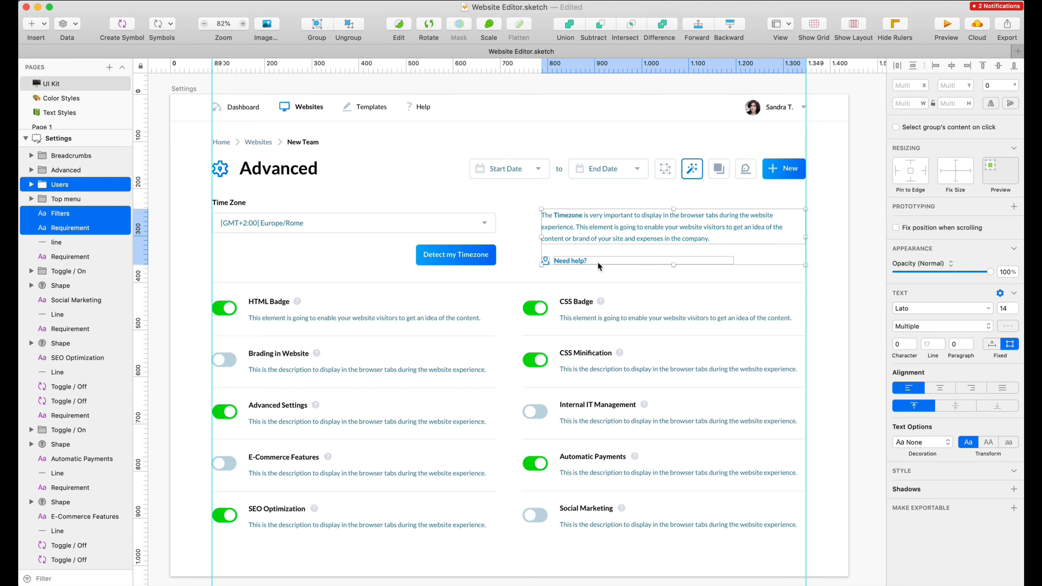
{"action": "key", "text": "super+g"}
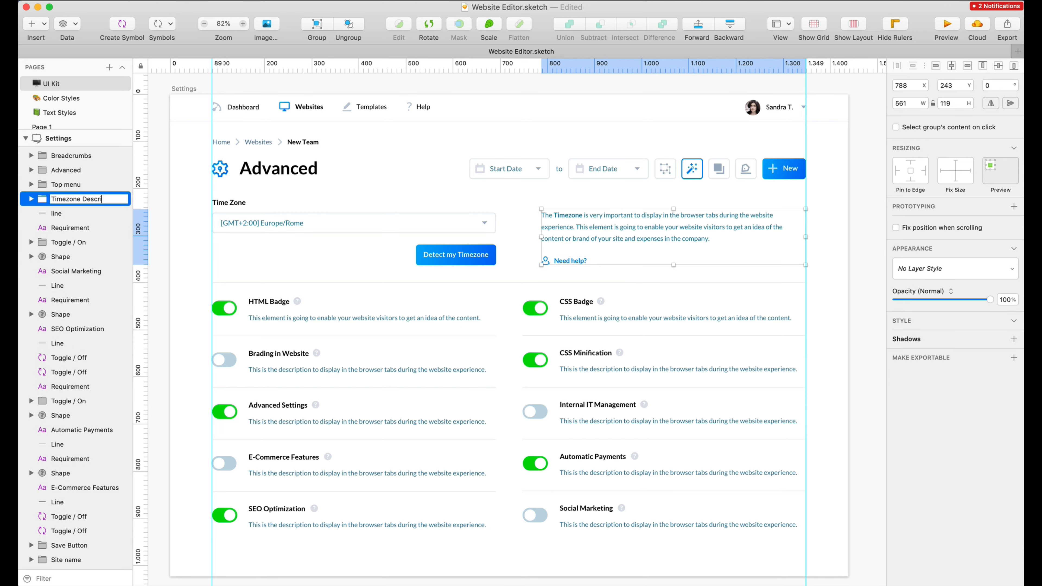
Rename the group holding the time zone selector and its label to Time Zone.
{"action": "left_click", "coordinate": [364, 225]}
{"action": "left_click", "coordinate": [444, 256], "text": "shift"}
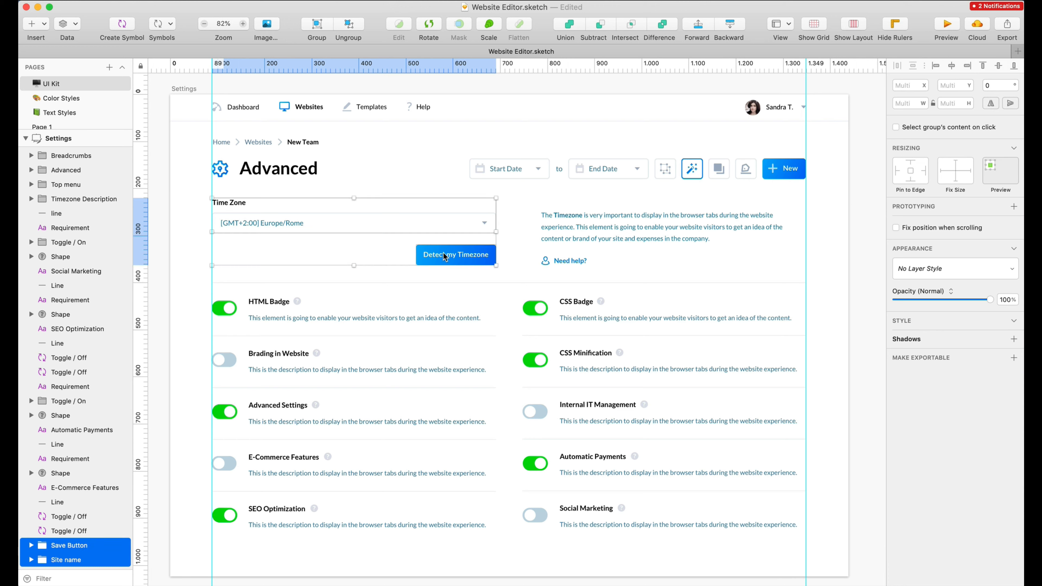
{"action": "left_click", "coordinate": [405, 211]}
{"action": "key", "text": "super+r"}
{"action": "type", "text": "T"}
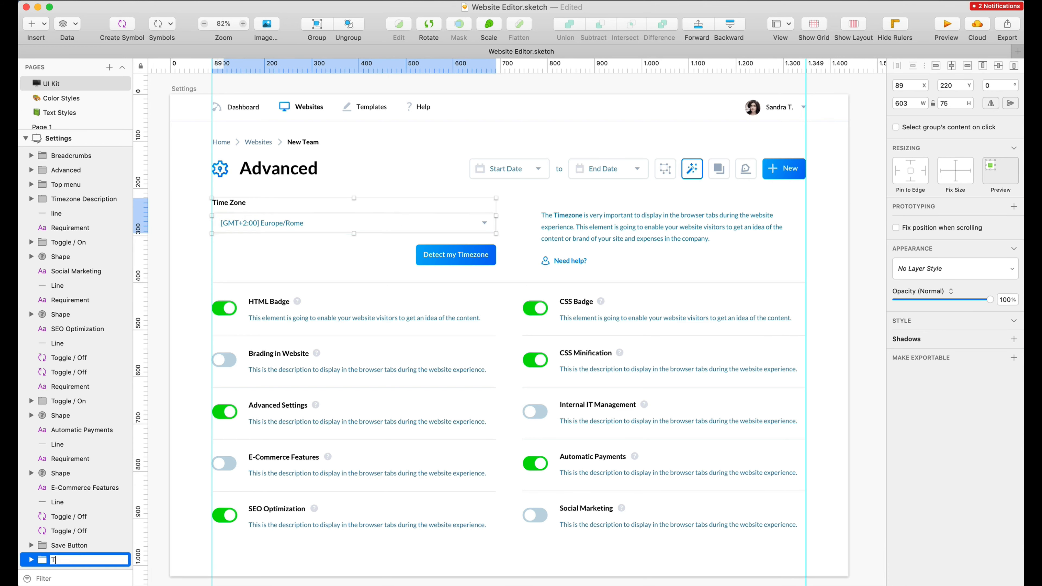
{"action": "type", "text": "ime Zone"}
{"action": "key", "text": "Return"}
Rename the Detect my Timezone button's group to Button.
{"action": "left_click", "coordinate": [482, 257]}
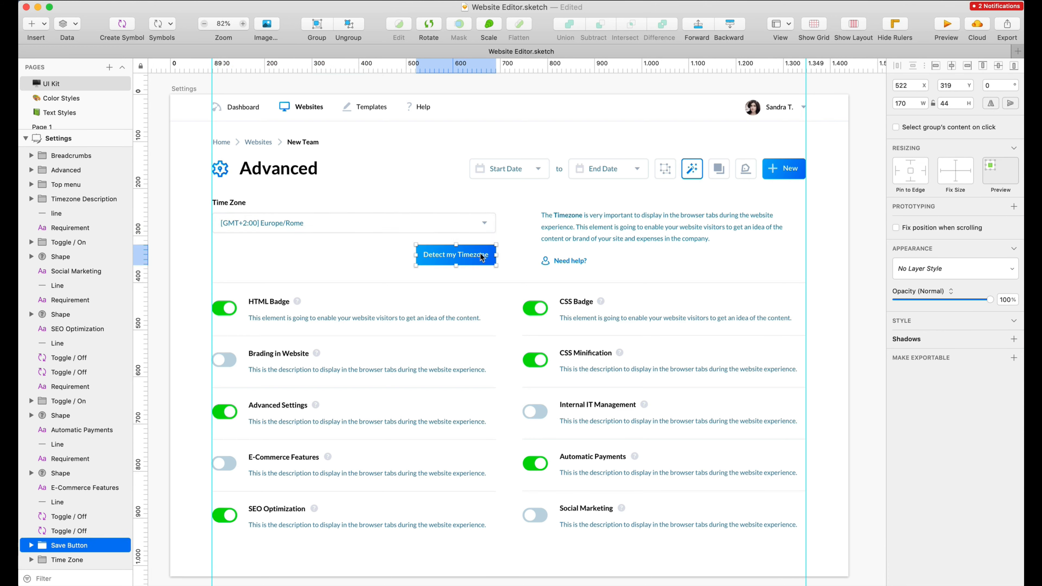
{"action": "key", "text": "super+r"}
{"action": "type", "text": "Button"}
{"action": "key", "text": "Return"}
Group Button, Time Zone and Timezone Description together and name the new group Timezone.
{"action": "left_click", "coordinate": [312, 211], "text": "shift"}
{"action": "left_click", "coordinate": [567, 246], "text": "shift"}
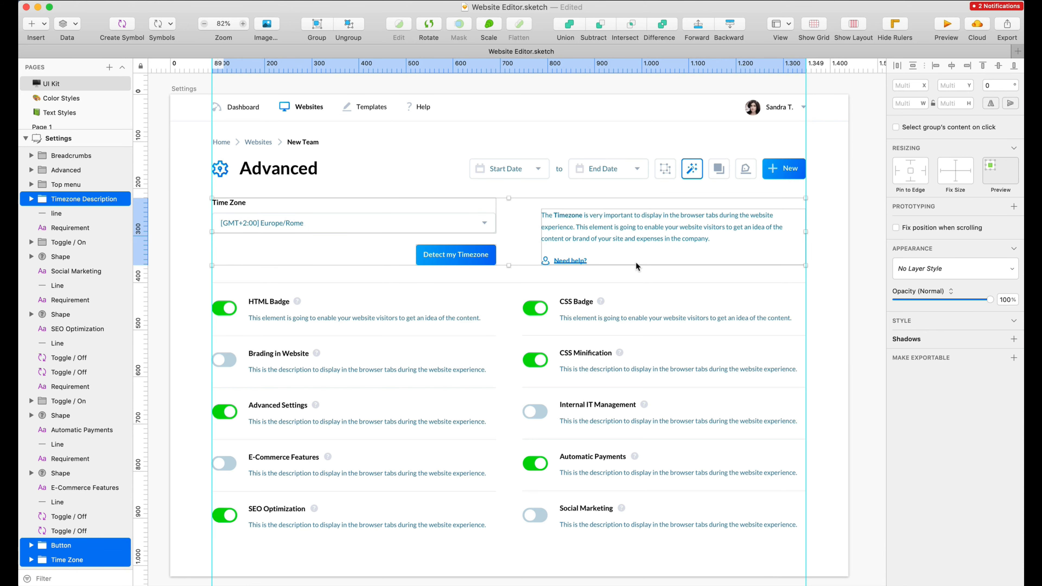
{"action": "key", "text": "super+g"}
{"action": "key", "text": "super+r"}
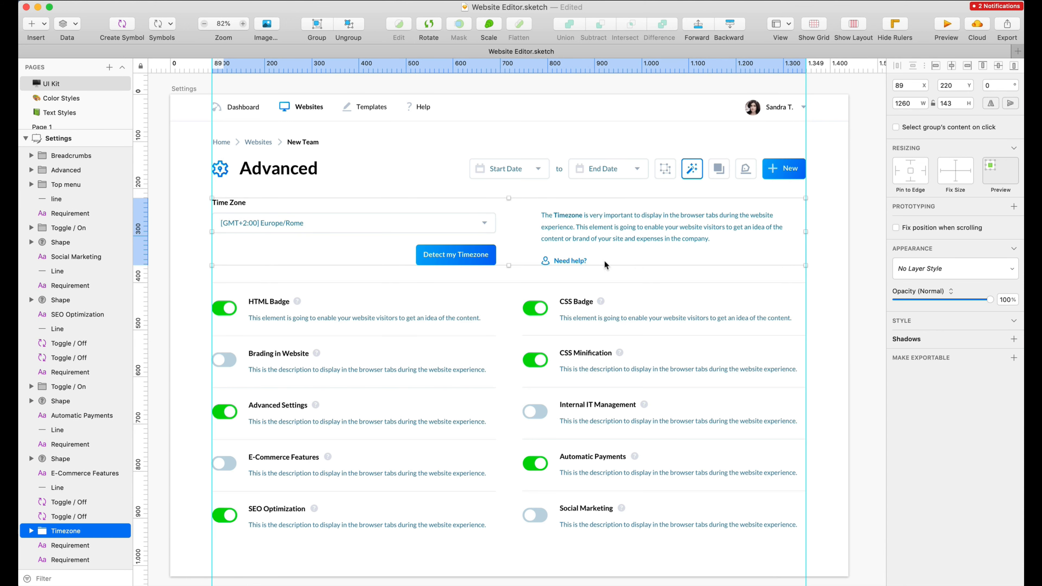
Group each toggle with its title, help icon and description for HTML Badge, CSS Badge, Brading in Website and CSS Minification.
{"action": "left_click", "coordinate": [239, 303]}
{"action": "left_click_drag", "start_coordinate": [209, 297], "coordinate": [365, 328]}
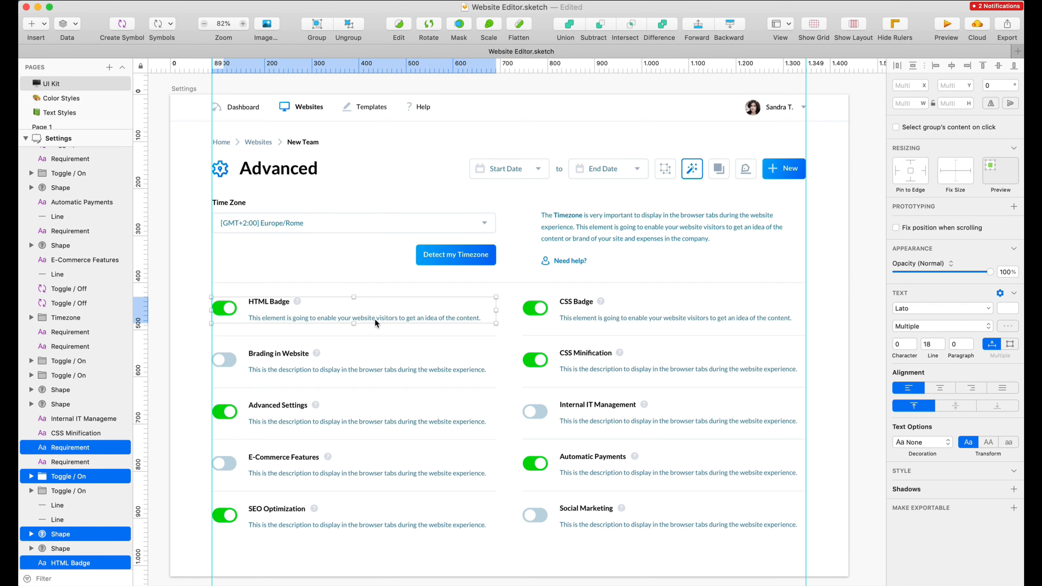
{"action": "key", "text": "super+g"}
{"action": "left_click_drag", "start_coordinate": [520, 292], "coordinate": [623, 328]}
{"action": "key", "text": "super+g"}
{"action": "left_click_drag", "start_coordinate": [207, 347], "coordinate": [321, 374]}
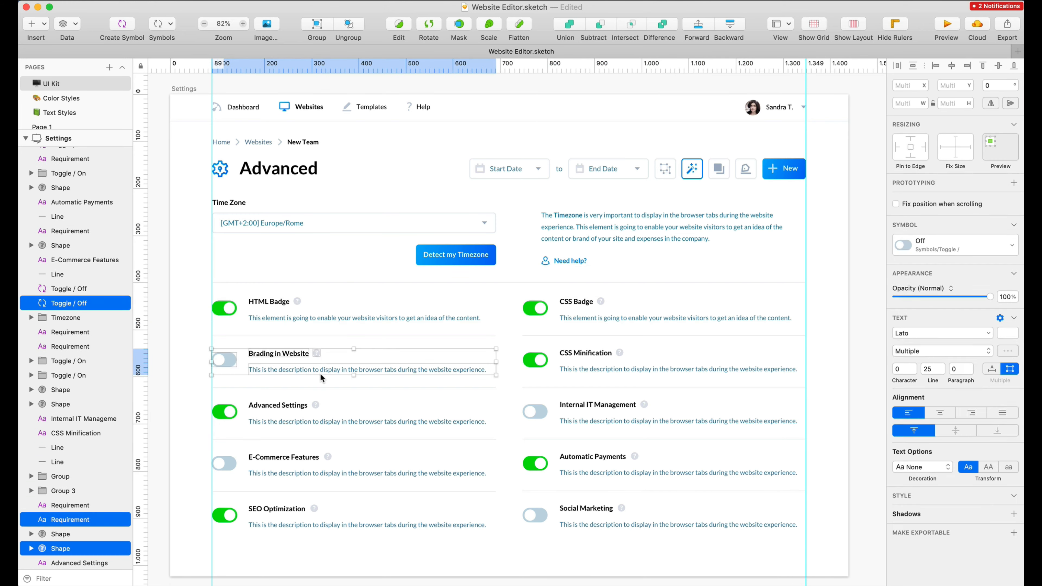
{"action": "key", "text": "super+g"}
{"action": "left_click_drag", "start_coordinate": [508, 341], "coordinate": [809, 379]}
{"action": "key", "text": "super+g"}
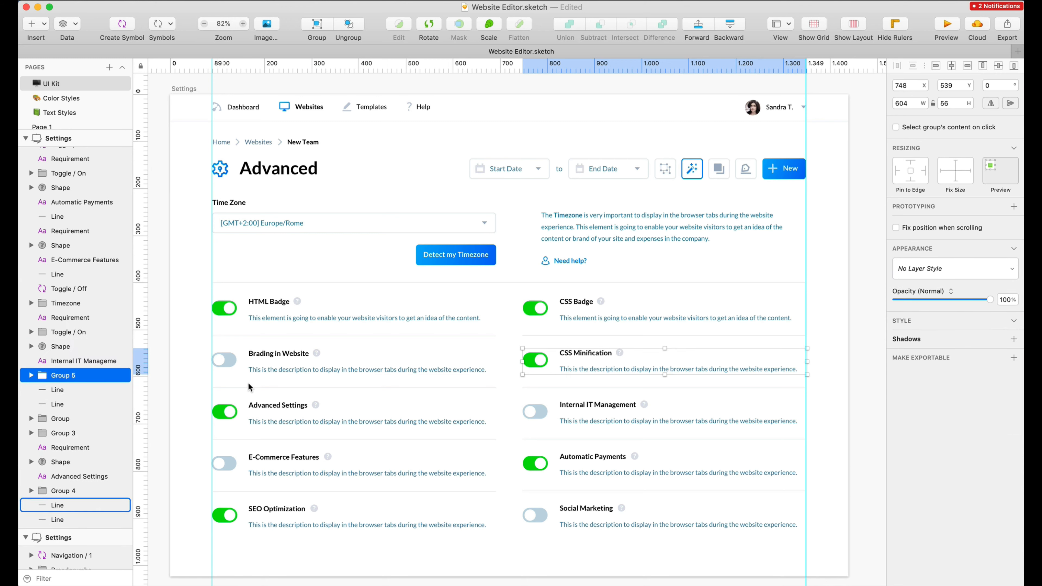
Make a separate group of each toggle setting in the lower three rows of both columns, from Advanced Settings to Social Marketing.
{"action": "left_click_drag", "start_coordinate": [193, 395], "coordinate": [499, 440]}
{"action": "key", "text": "super+g"}
{"action": "left_click_drag", "start_coordinate": [516, 393], "coordinate": [809, 438]}
{"action": "key", "text": "super+g"}
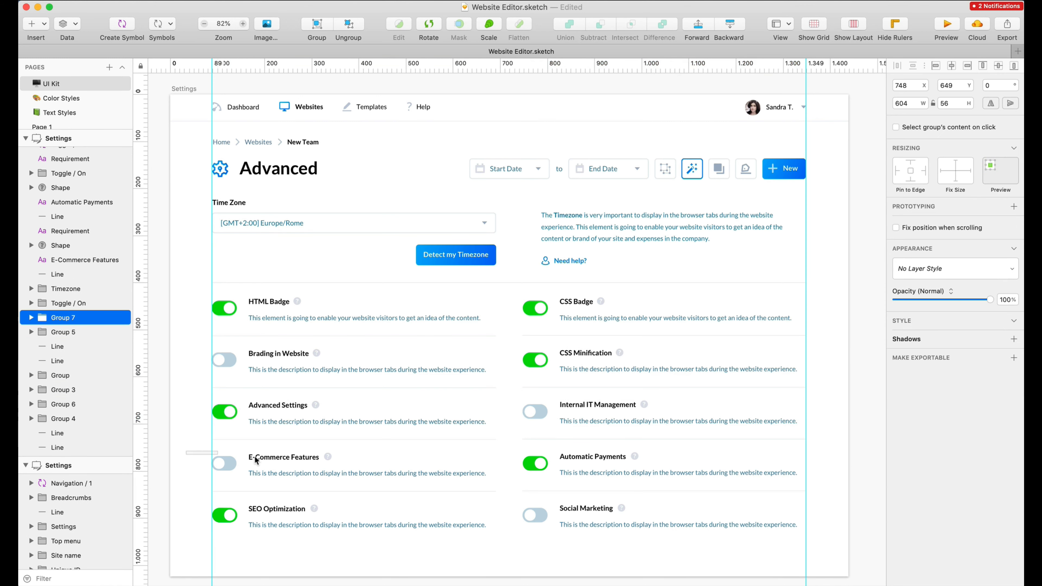
{"action": "left_click_drag", "start_coordinate": [256, 460], "coordinate": [498, 491]}
{"action": "key", "text": "super+g"}
{"action": "left_click_drag", "start_coordinate": [520, 443], "coordinate": [810, 498]}
{"action": "key", "text": "super+g"}
{"action": "left_click_drag", "start_coordinate": [200, 498], "coordinate": [381, 532]}
{"action": "key", "text": "super+g"}
{"action": "left_click_drag", "start_coordinate": [513, 498], "coordinate": [636, 535]}
{"action": "key", "text": "super+g"}
Copy the HTML Badge title text and use it as the name of its toggle group.
{"action": "double_click", "coordinate": [265, 303]}
{"action": "double_click", "coordinate": [266, 303]}
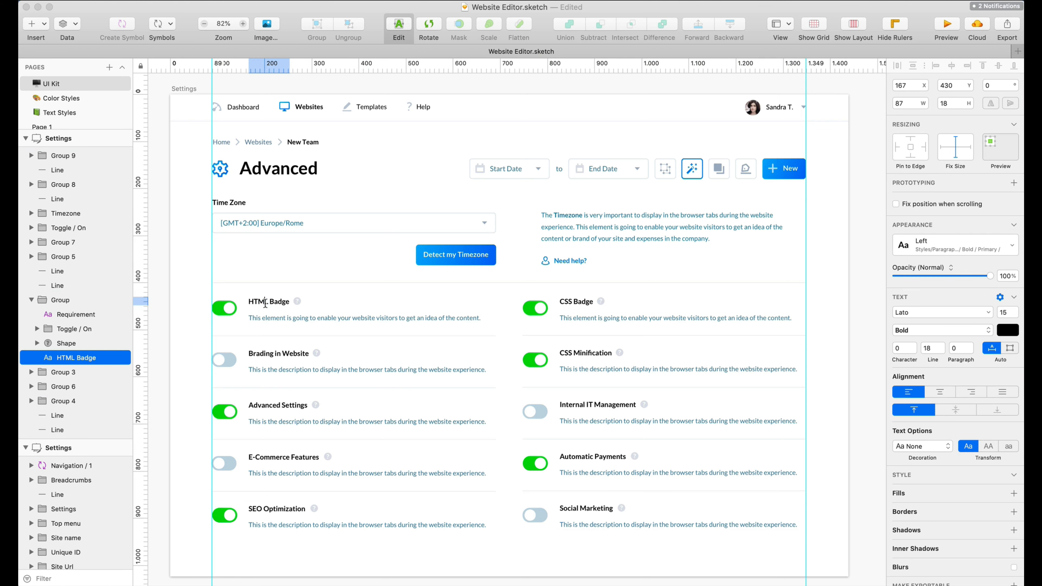
{"action": "key", "text": "super+c"}
{"action": "left_click", "coordinate": [280, 307]}
{"action": "key", "text": "super+r"}
{"action": "key", "text": "super+v"}
{"action": "key", "text": "Return"}
Rename the first toggle group in the right column to CSS Badge.
{"action": "double_click", "coordinate": [574, 305]}
{"action": "double_click", "coordinate": [577, 302]}
{"action": "left_click", "coordinate": [559, 281]}
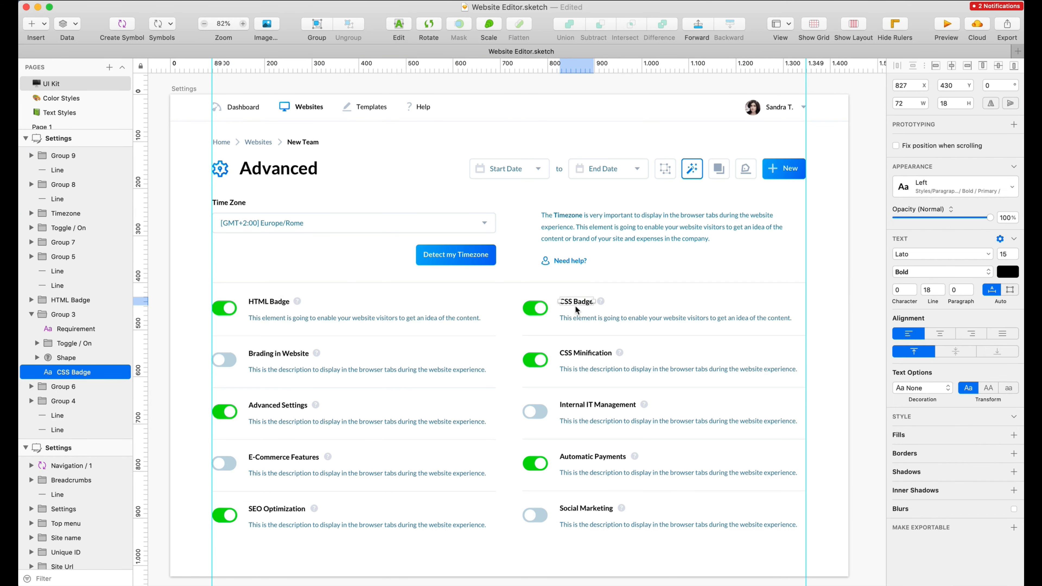
{"action": "left_click", "coordinate": [572, 304]}
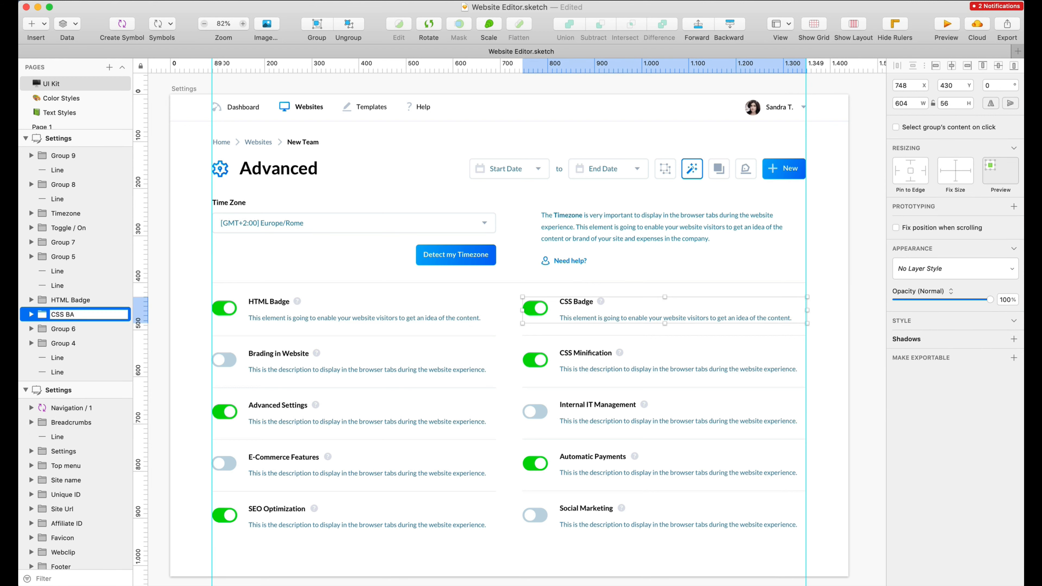
Rename the second toggle group in the left column to Brading in Website.
{"action": "left_click", "coordinate": [279, 355]}
{"action": "double_click", "coordinate": [280, 355]}
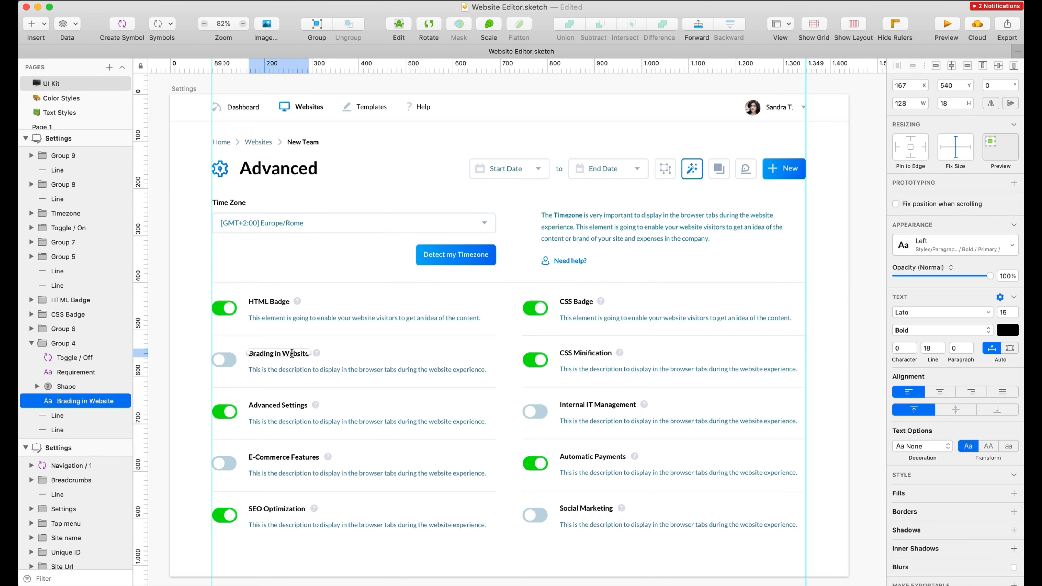
{"action": "left_click", "coordinate": [278, 358]}
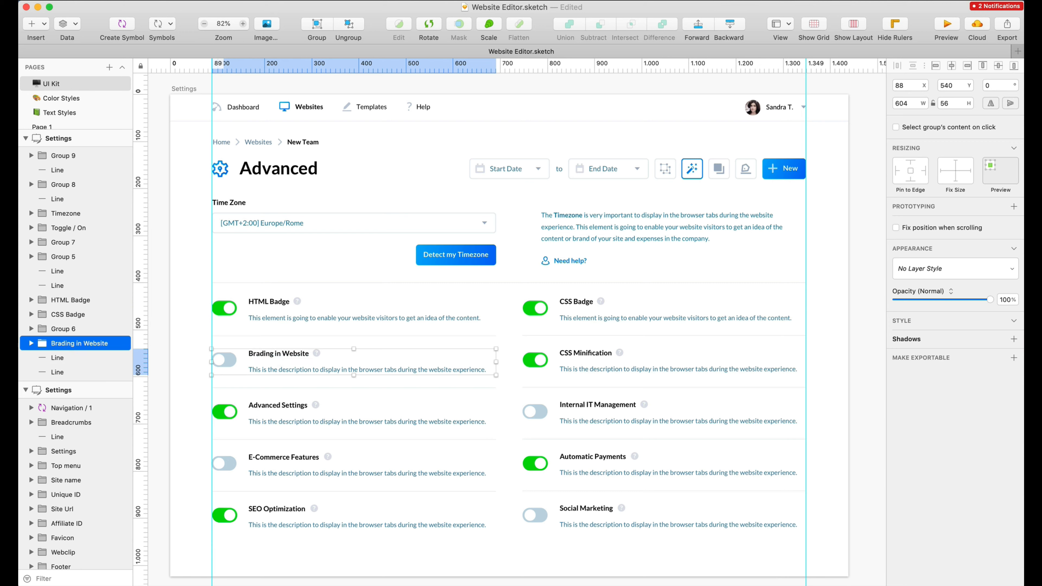
Rename the second toggle group in the right column to CSS Minification.
{"action": "double_click", "coordinate": [575, 351]}
{"action": "double_click", "coordinate": [575, 350]}
{"action": "left_click", "coordinate": [840, 328]}
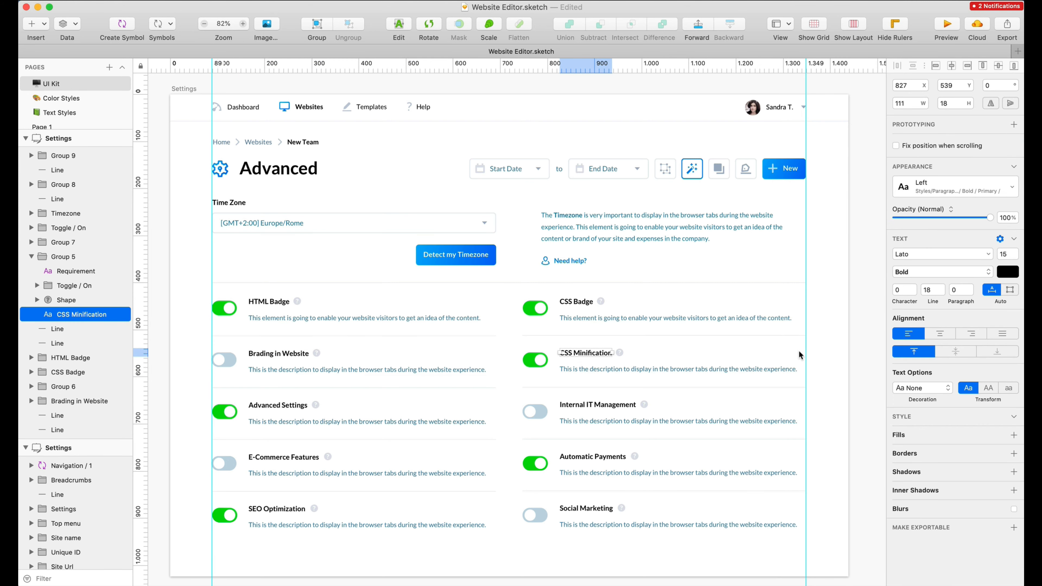
{"action": "left_click", "coordinate": [793, 369]}
{"action": "left_click", "coordinate": [610, 368]}
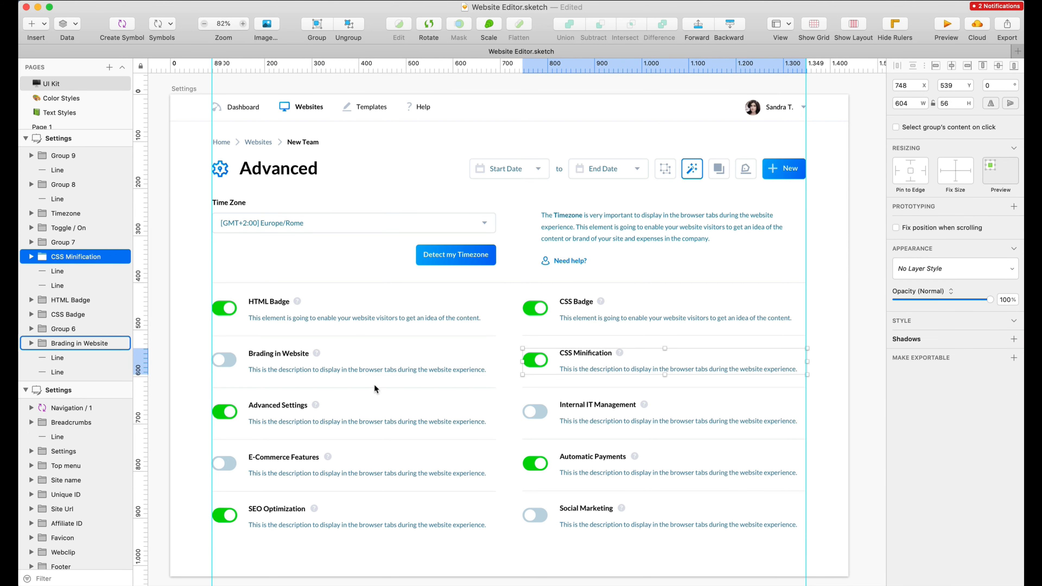
Rename the third toggle group in the left column to Advanced Settings.
{"action": "left_click", "coordinate": [252, 410]}
{"action": "left_click", "coordinate": [256, 408]}
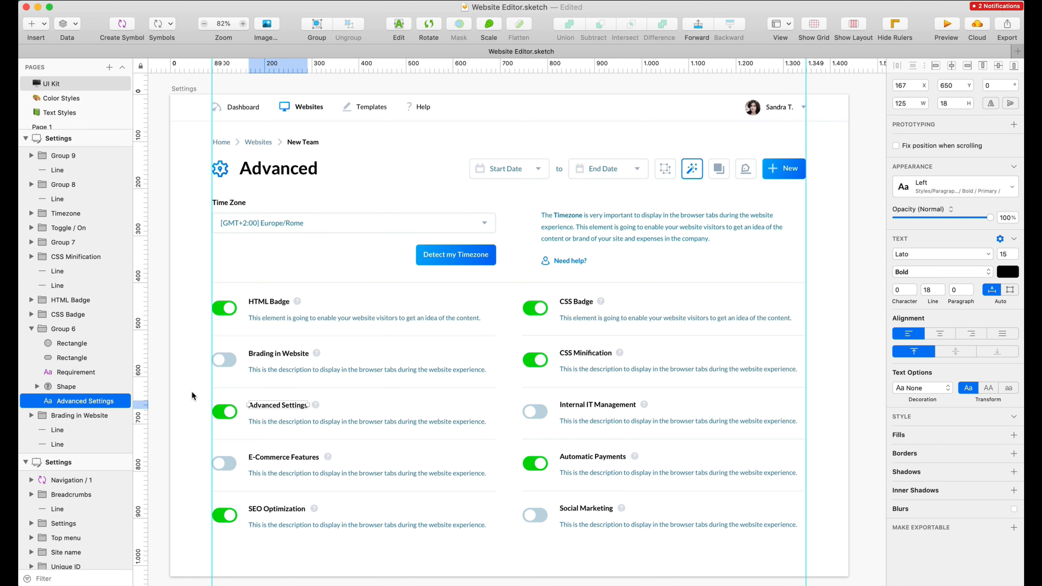
{"action": "left_click", "coordinate": [174, 396]}
{"action": "left_click", "coordinate": [249, 412]}
{"action": "key", "text": "super+r"}
Rename the third toggle group in the right column to Internal IT Management, using its copied title.
{"action": "double_click", "coordinate": [578, 405]}
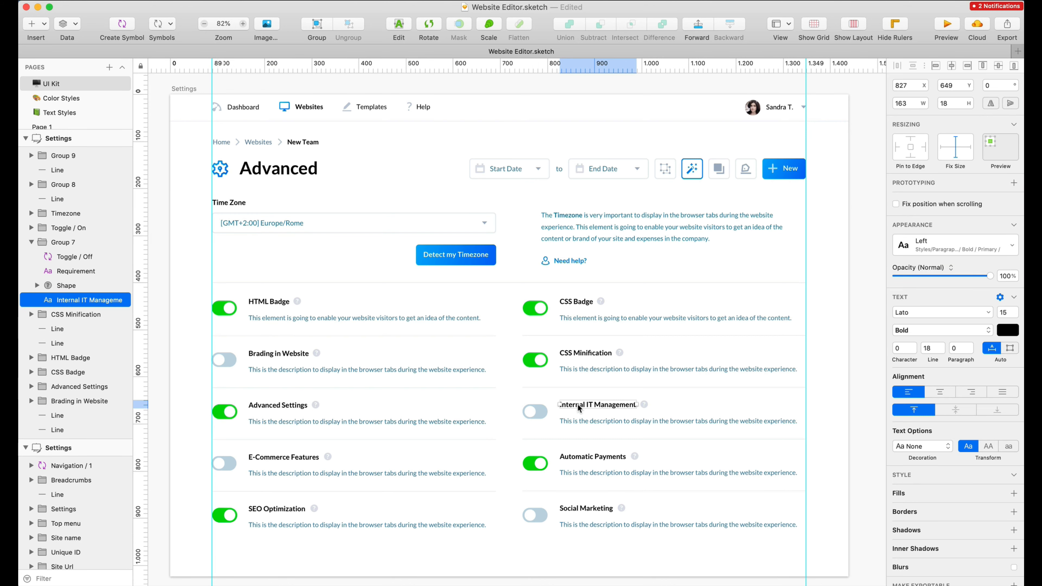
{"action": "double_click", "coordinate": [578, 404]}
{"action": "left_click", "coordinate": [830, 398]}
{"action": "left_click", "coordinate": [643, 418]}
{"action": "key", "text": "super+r"}
{"action": "key", "text": "super+v"}
{"action": "key", "text": "Return"}
Rename the fourth toggle group in the left column to E-Commerce Features, using its copied title.
{"action": "left_click", "coordinate": [287, 450]}
{"action": "double_click", "coordinate": [281, 457]}
{"action": "double_click", "coordinate": [280, 457]}
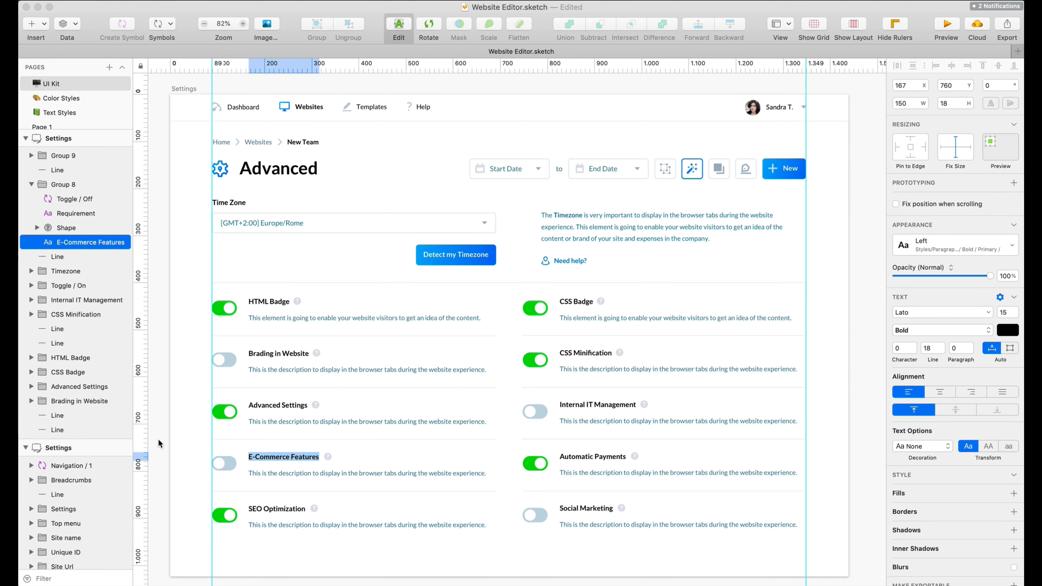
{"action": "left_click", "coordinate": [160, 444]}
{"action": "left_click", "coordinate": [262, 457]}
{"action": "key", "text": "super+r"}
{"action": "key", "text": "super+v"}
{"action": "key", "text": "Return"}
Rename the fourth toggle group in the right column to Automatic Payments, using its copied title.
{"action": "double_click", "coordinate": [587, 457]}
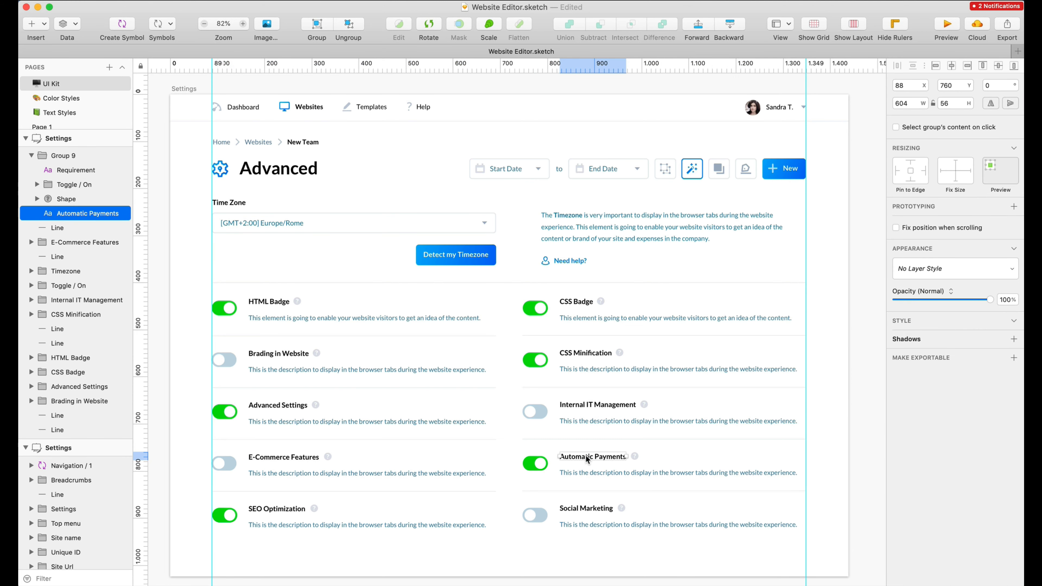
{"action": "double_click", "coordinate": [588, 458]}
{"action": "left_click", "coordinate": [845, 430]}
{"action": "left_click", "coordinate": [845, 431]}
{"action": "left_click", "coordinate": [740, 473]}
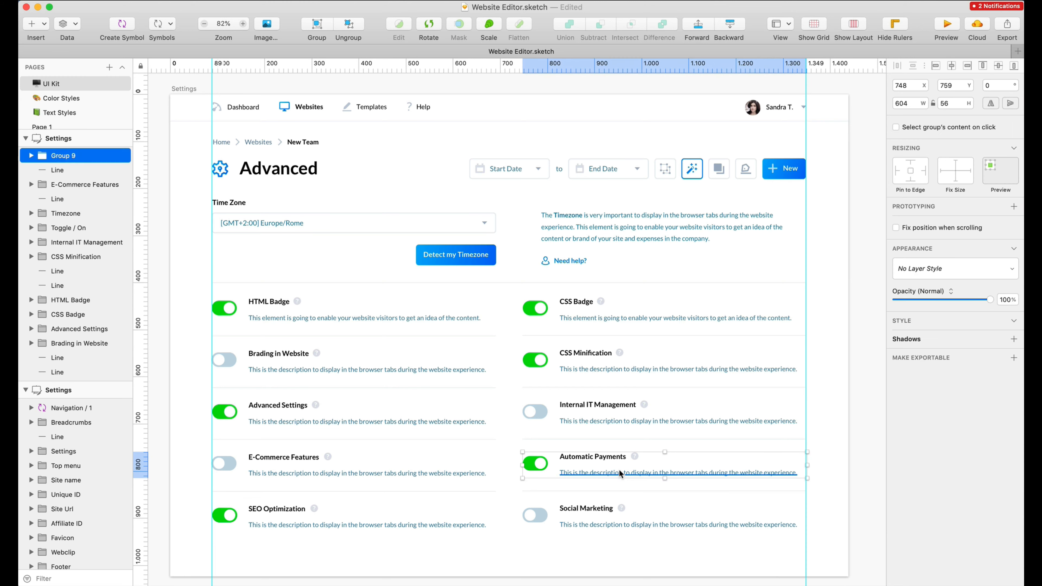
{"action": "key", "text": "super+r"}
{"action": "key", "text": "super+v"}
{"action": "key", "text": "Return"}
Rename the last toggle group in the left column to SEO Optimization, using its copied title.
{"action": "double_click", "coordinate": [282, 509]}
{"action": "double_click", "coordinate": [281, 510]}
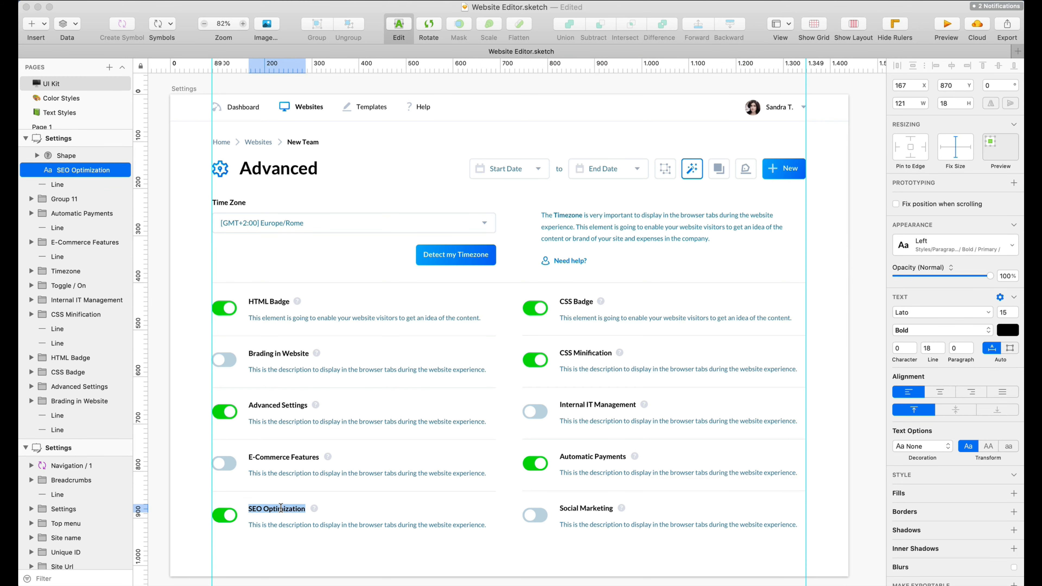
{"action": "left_click", "coordinate": [163, 493]}
{"action": "left_click", "coordinate": [251, 513]}
{"action": "key", "text": "super+r"}
{"action": "key", "text": "super+v"}
{"action": "key", "text": "Return"}
Rename the last toggle group in the right column to Social Marketing, using its copied title.
{"action": "double_click", "coordinate": [587, 509]}
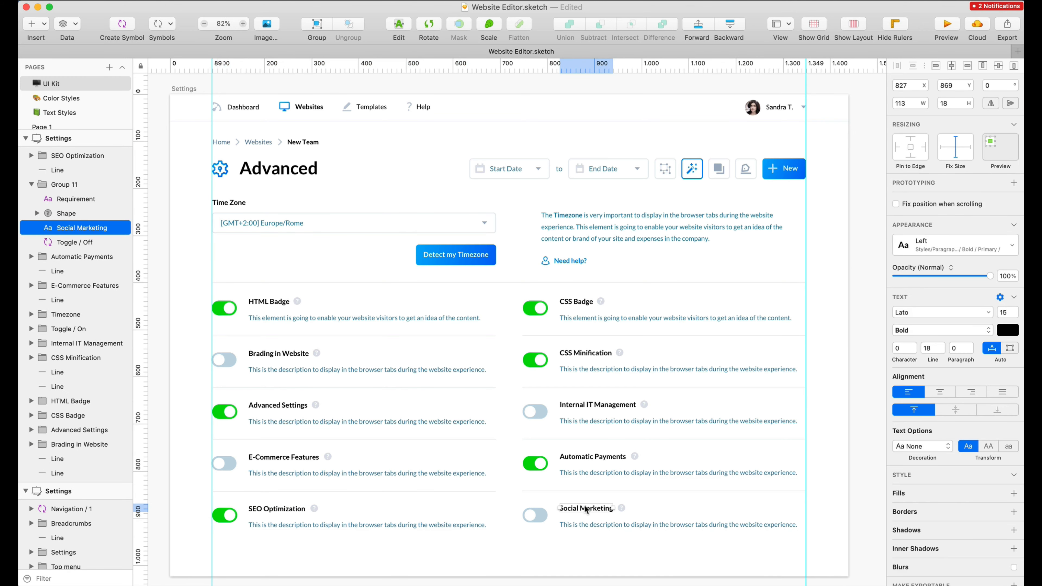
{"action": "left_click", "coordinate": [814, 496]}
{"action": "left_click", "coordinate": [674, 525]}
{"action": "key", "text": "super+r"}
{"action": "key", "text": "super+v"}
{"action": "key", "text": "Return"}
{"action": "left_click", "coordinate": [316, 303]}
{"action": "left_click", "coordinate": [305, 360], "text": "shift"}
{"action": "left_click", "coordinate": [305, 410], "text": "shift"}
{"action": "left_click", "coordinate": [305, 462], "text": "shift"}
{"action": "left_click", "coordinate": [306, 512], "text": "shift"}
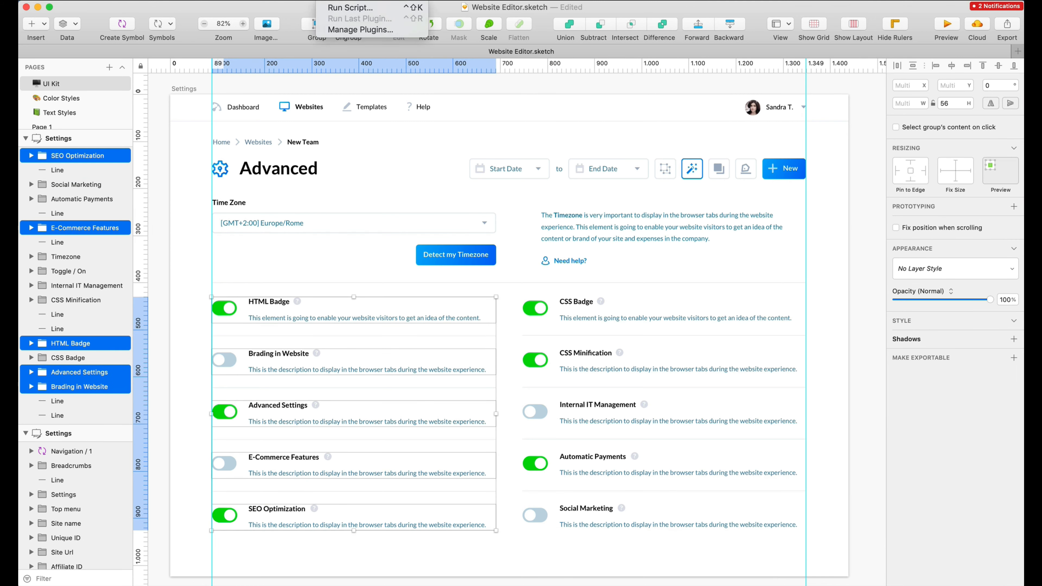
{"action": "left_click", "coordinate": [419, 126]}
{"action": "left_click", "coordinate": [249, 273]}
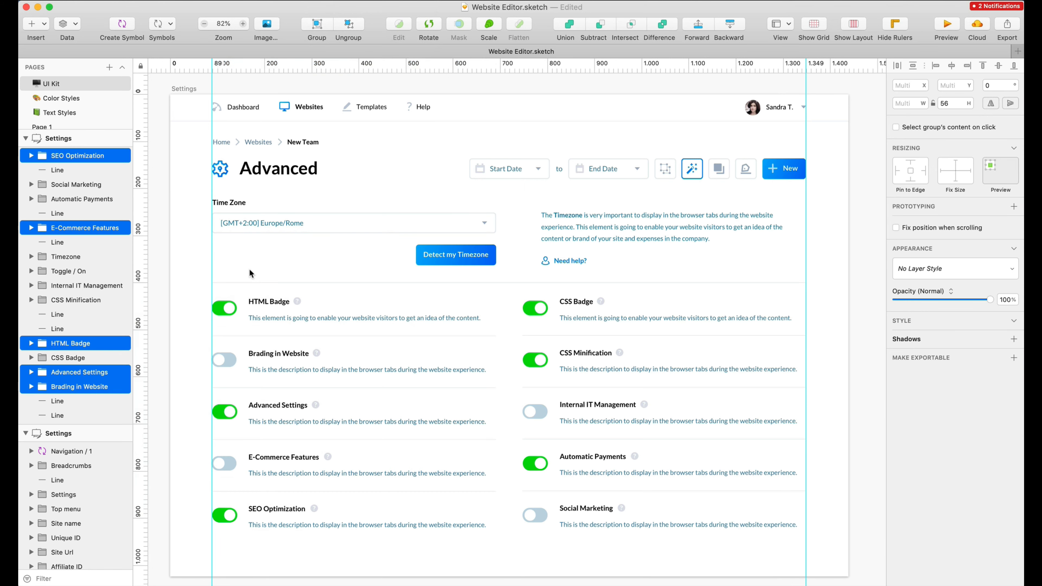
Reorder the left column's groups in the layer list as HTML Badge, Brading in Website, Advanced Settings, E-Commerce Features, SEO Optimization, with CSS Badge below them.
{"action": "left_click", "coordinate": [97, 345]}
{"action": "left_click_drag", "start_coordinate": [76, 389], "coordinate": [63, 370]}
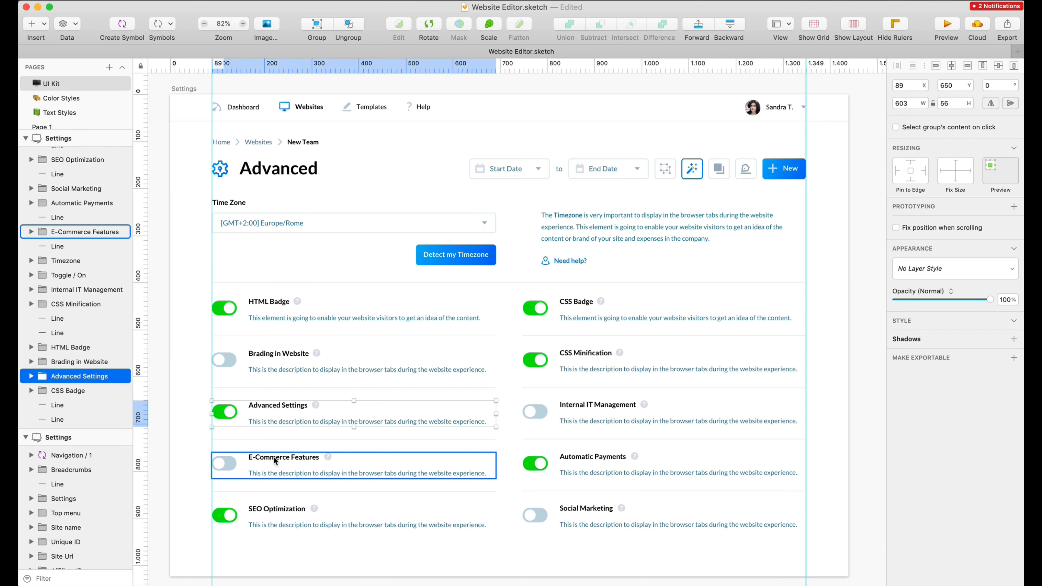
{"action": "left_click", "coordinate": [271, 458]}
{"action": "left_click_drag", "start_coordinate": [66, 232], "coordinate": [68, 392]}
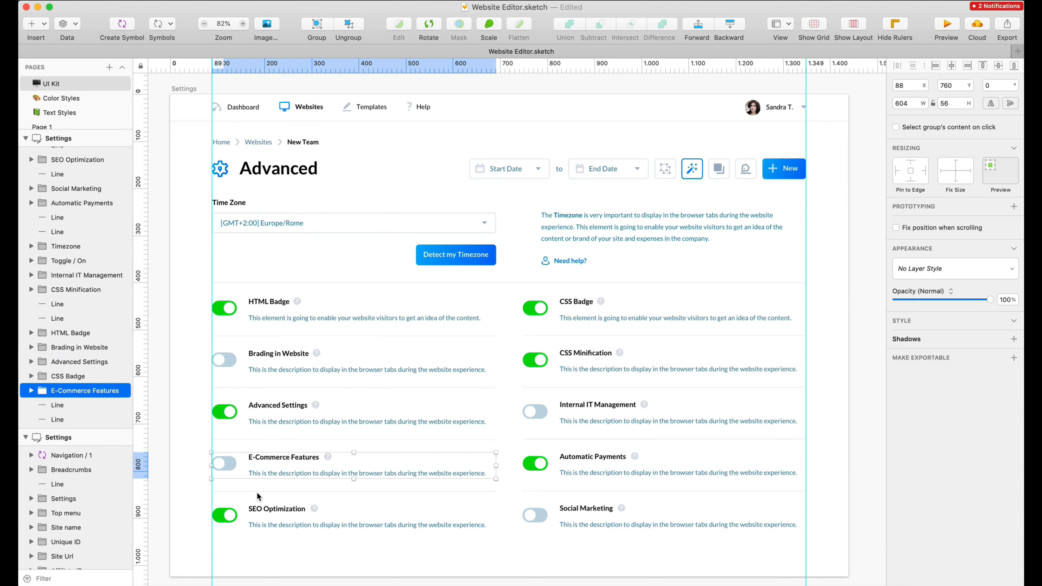
{"action": "left_click", "coordinate": [87, 161]}
{"action": "left_click_drag", "start_coordinate": [86, 161], "coordinate": [76, 392]}
{"action": "left_click", "coordinate": [72, 322], "text": "shift"}
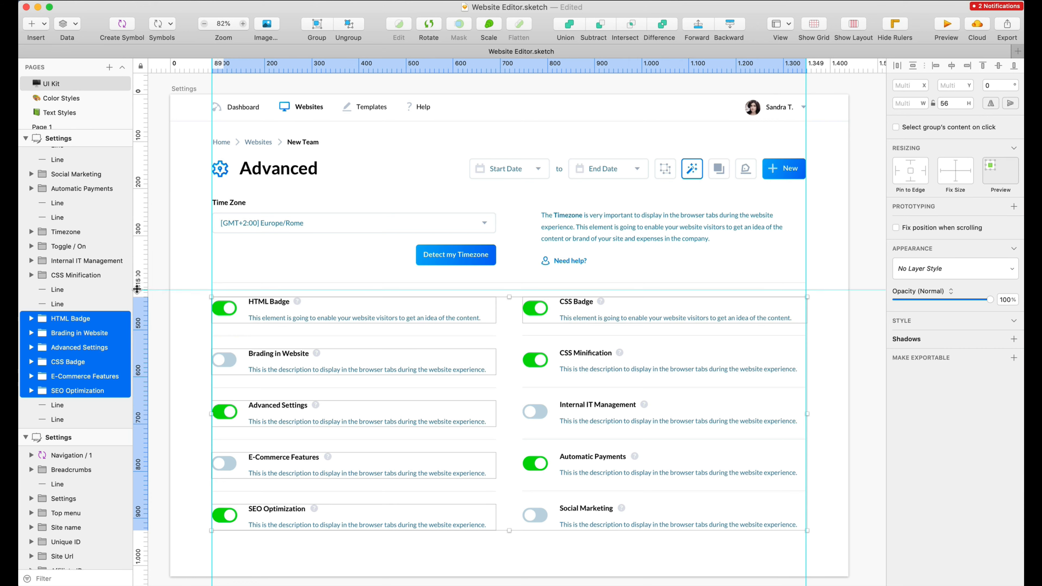
{"action": "left_click", "coordinate": [184, 288]}
{"action": "left_click_drag", "start_coordinate": [68, 362], "coordinate": [67, 392]}
Group the five left-column toggle groups and name the group Column 1.
{"action": "left_click", "coordinate": [71, 319]}
{"action": "left_click", "coordinate": [71, 377], "text": "shift"}
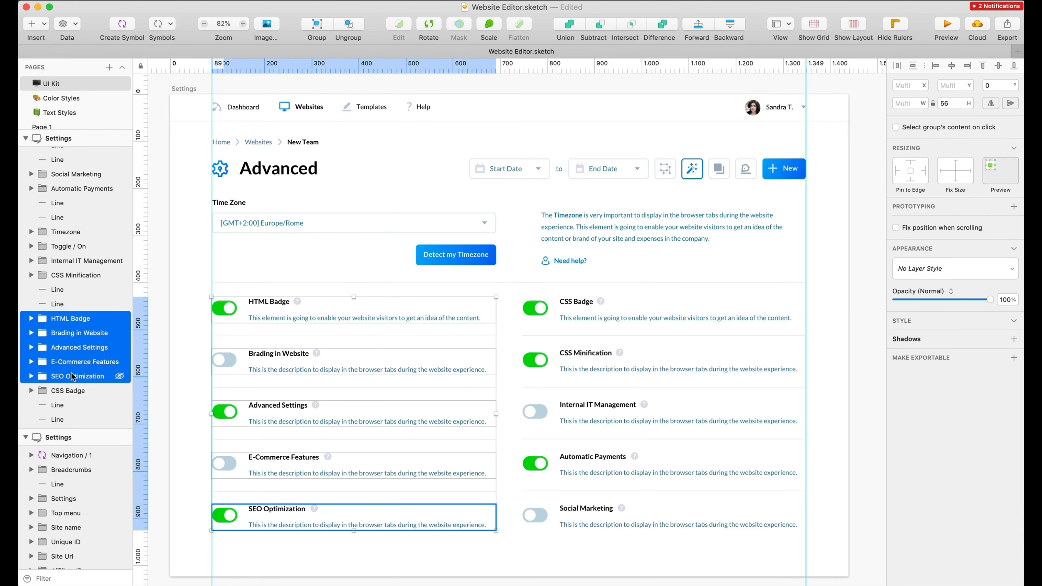
{"action": "key", "text": "1"}
{"action": "key", "text": "Return"}
{"action": "key", "text": "super+z"}
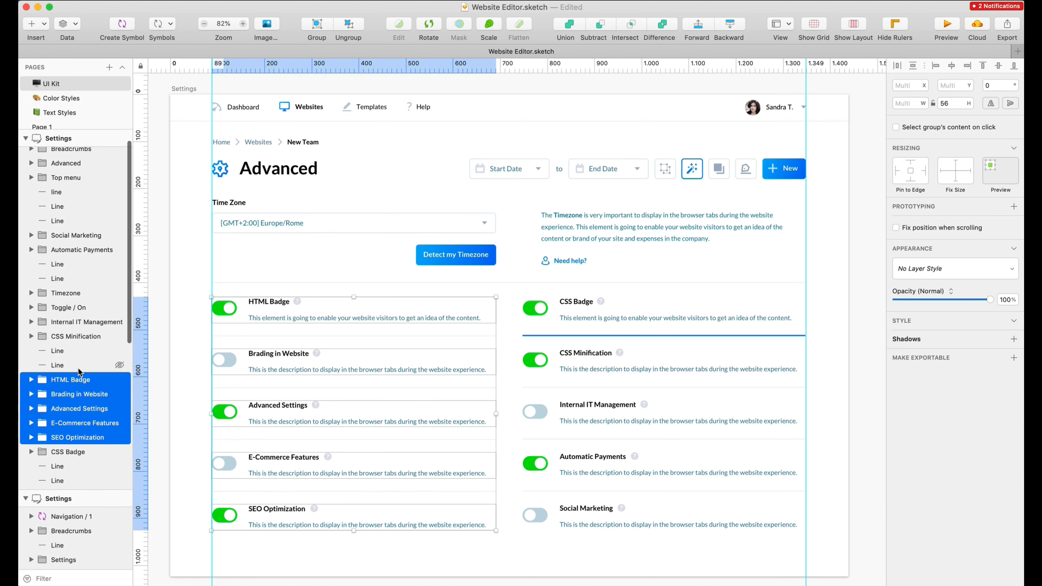
{"action": "key", "text": "super+g"}
{"action": "key", "text": "super+r"}
{"action": "type", "text": "Column 1"}
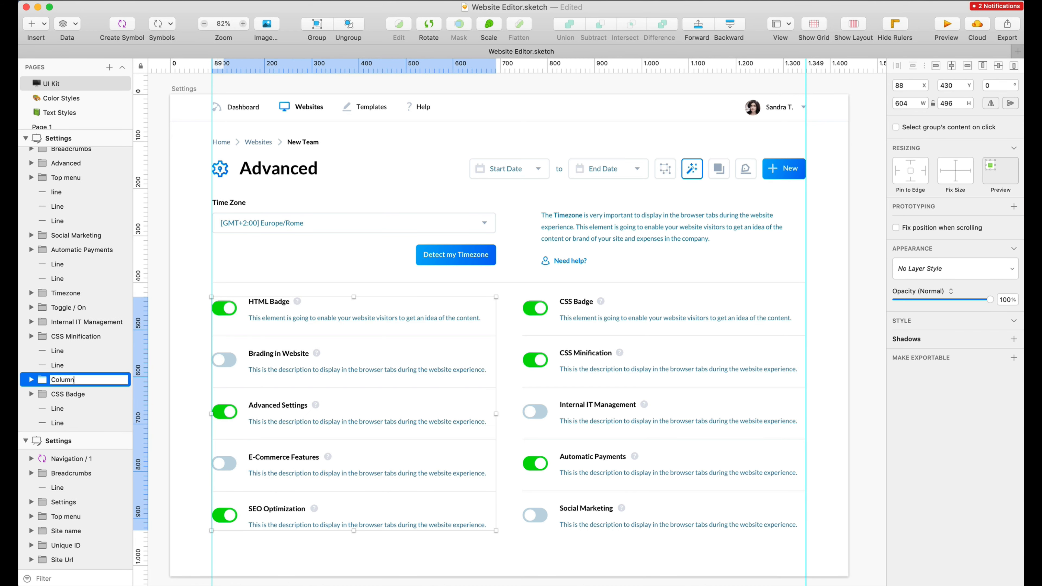
{"action": "key", "text": "Return"}
Reorder the right column's groups in the layer list as CSS Badge, CSS Minification, Internal IT Management, Automatic Payments, Social Marketing.
{"action": "left_click", "coordinate": [585, 306]}
{"action": "left_click", "coordinate": [598, 357]}
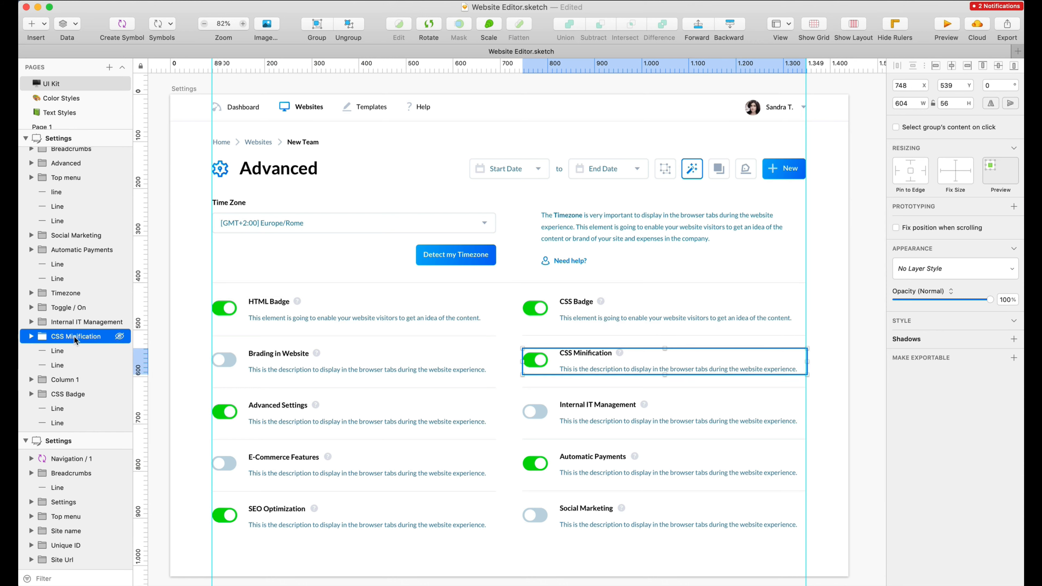
{"action": "left_click_drag", "start_coordinate": [70, 337], "coordinate": [85, 403]}
{"action": "left_click", "coordinate": [614, 404]}
{"action": "left_click_drag", "start_coordinate": [98, 322], "coordinate": [69, 402]}
{"action": "left_click", "coordinate": [635, 463]}
{"action": "left_click", "coordinate": [84, 239], "text": "shift"}
{"action": "left_click_drag", "start_coordinate": [85, 239], "coordinate": [61, 381]}
{"action": "left_click", "coordinate": [58, 396]}
Group the five right-column toggle groups and name the group Column 2.
{"action": "left_click", "coordinate": [68, 337]}
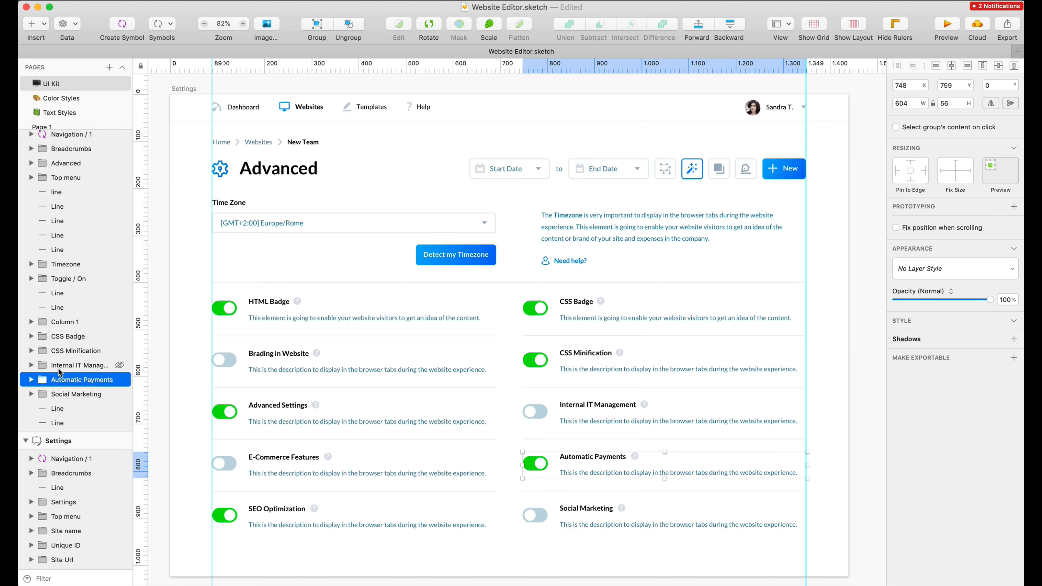
{"action": "left_click", "coordinate": [70, 395], "text": "shift"}
{"action": "key", "text": "super+g"}
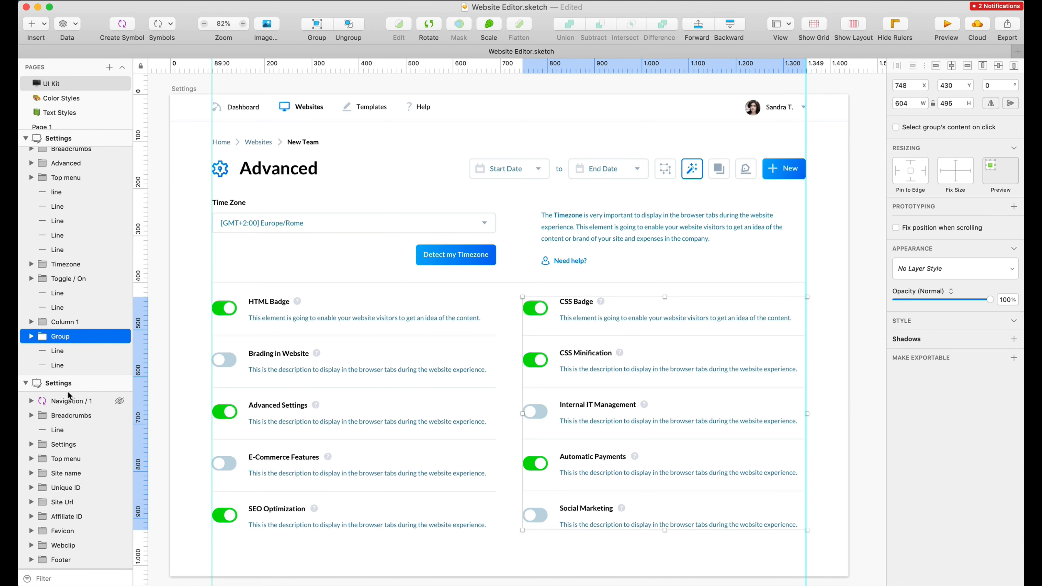
{"action": "key", "text": "super+r"}
{"action": "type", "text": "Column 2"}
{"action": "key", "text": "Return"}
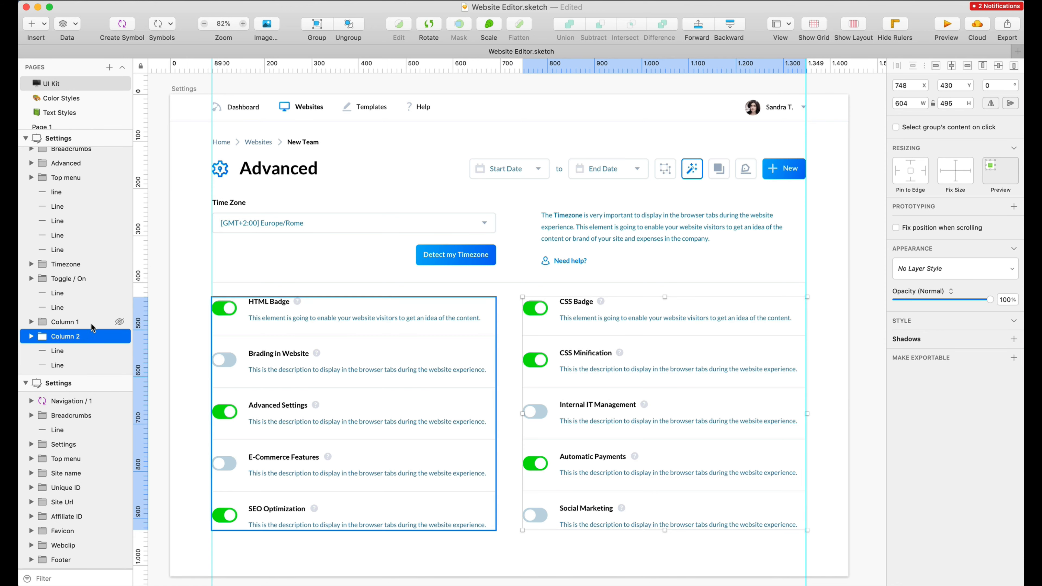
Move Column 1 and Column 2 above the toggle divider lines in the layer list.
{"action": "left_click_drag", "start_coordinate": [193, 292], "coordinate": [826, 552]}
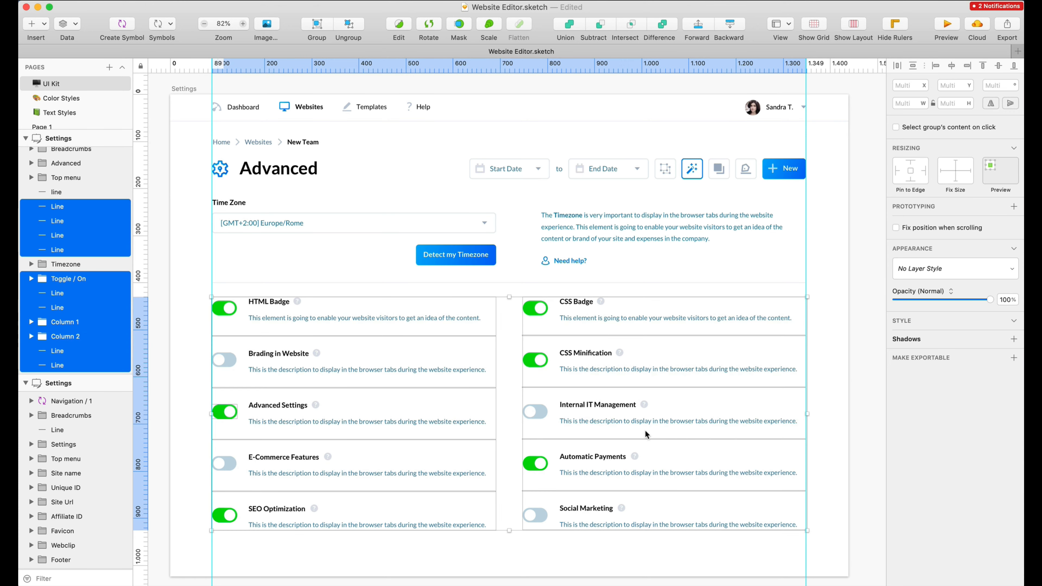
{"action": "left_click", "coordinate": [293, 290]}
{"action": "left_click", "coordinate": [251, 310]}
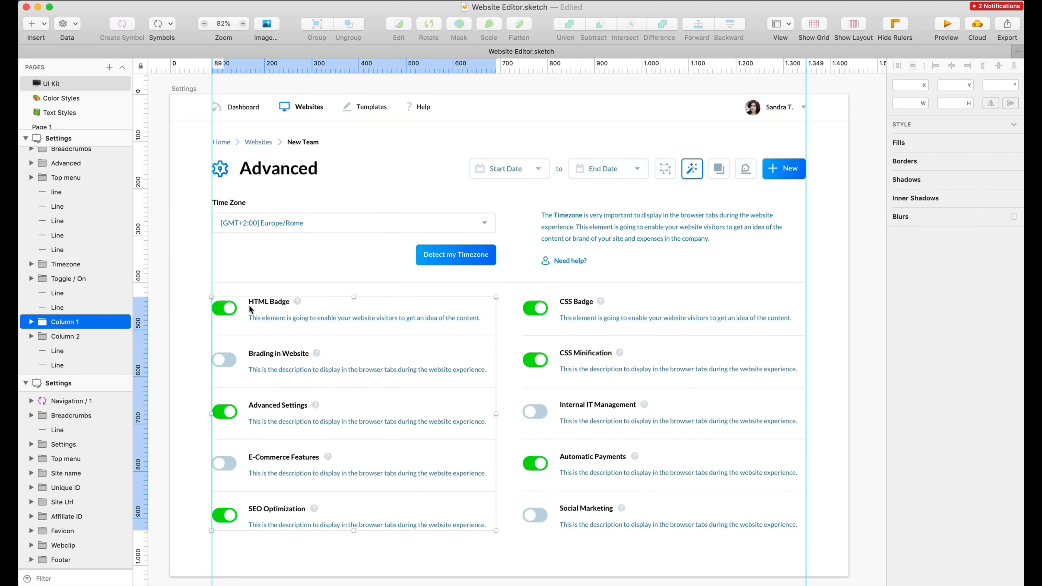
{"action": "left_click", "coordinate": [81, 336], "text": "shift"}
{"action": "left_click_drag", "start_coordinate": [81, 324], "coordinate": [80, 199]}
Move the stray Toggle / On layer into Column 1's Advanced Settings group and delete that redundant layer there.
{"action": "left_click_drag", "start_coordinate": [193, 294], "coordinate": [744, 557]}
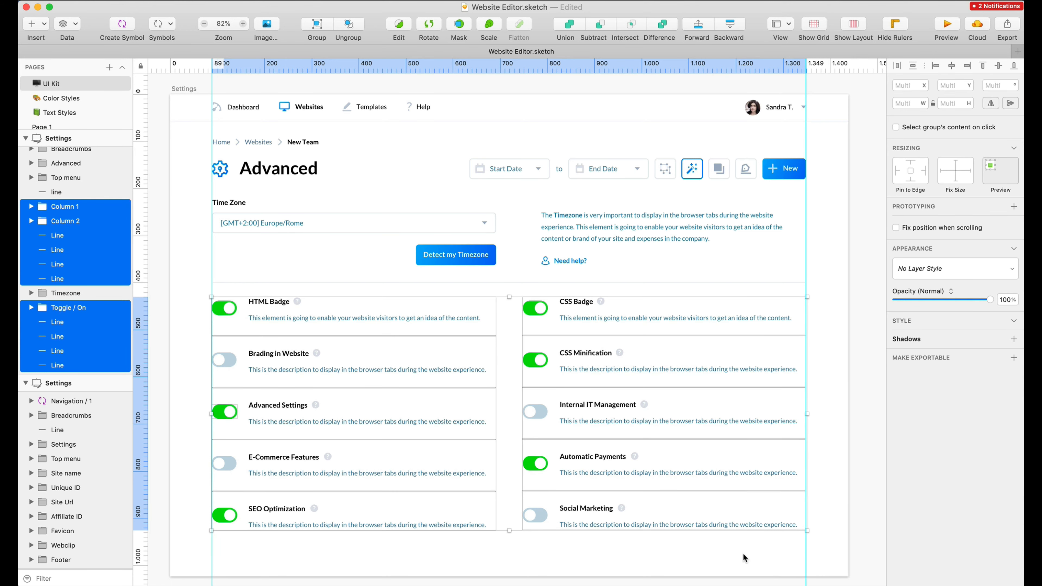
{"action": "left_click", "coordinate": [744, 557]}
{"action": "left_click", "coordinate": [49, 307]}
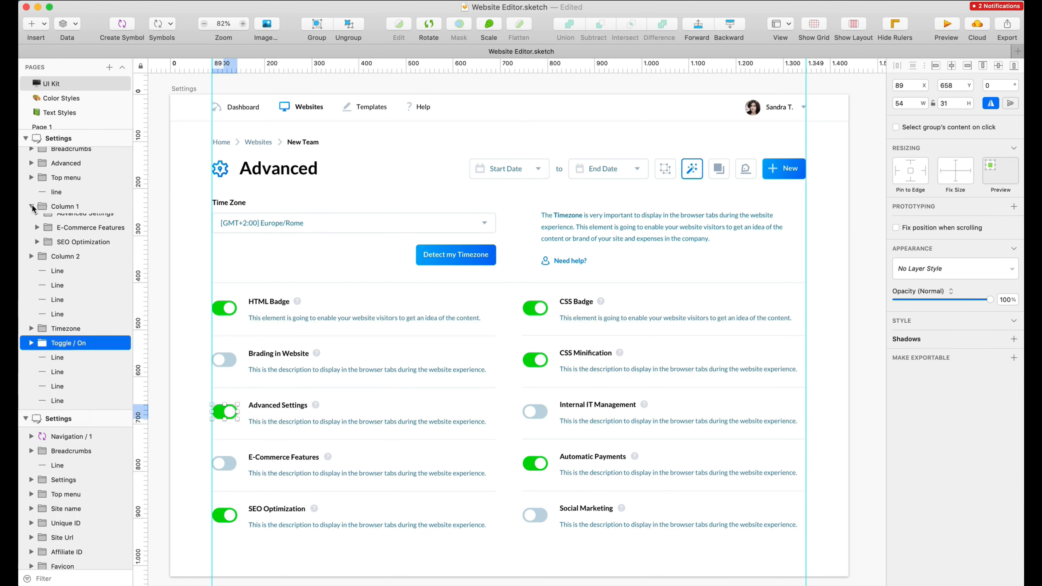
{"action": "left_click_drag", "start_coordinate": [49, 377], "coordinate": [78, 250]}
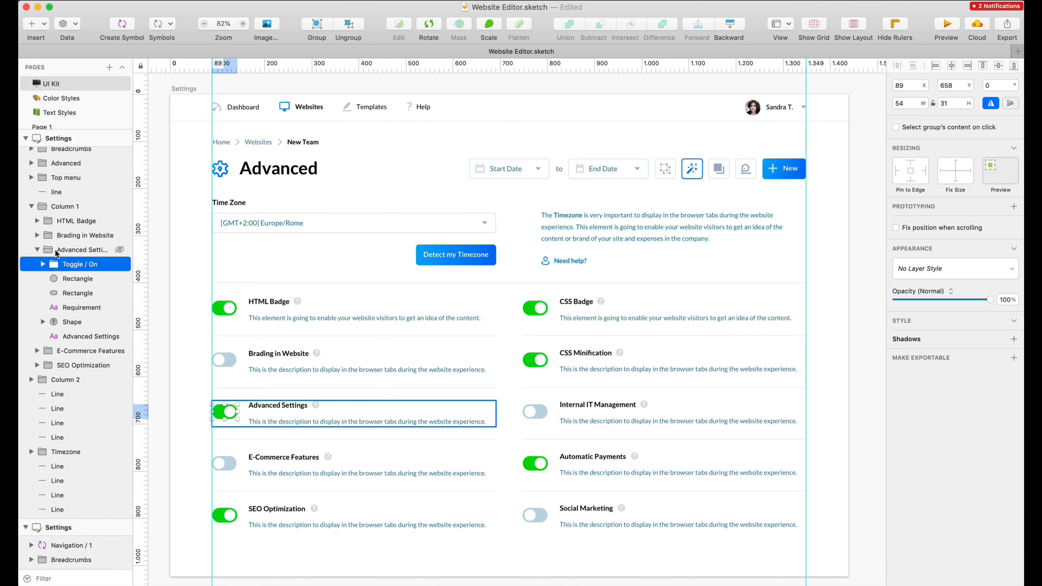
{"action": "key", "text": "BackSpace"}
{"action": "left_click", "coordinate": [37, 250]}
{"action": "left_click", "coordinate": [31, 206]}
Group both columns with their divider lines and name the group Settings.
{"action": "left_click_drag", "start_coordinate": [197, 295], "coordinate": [814, 553]}
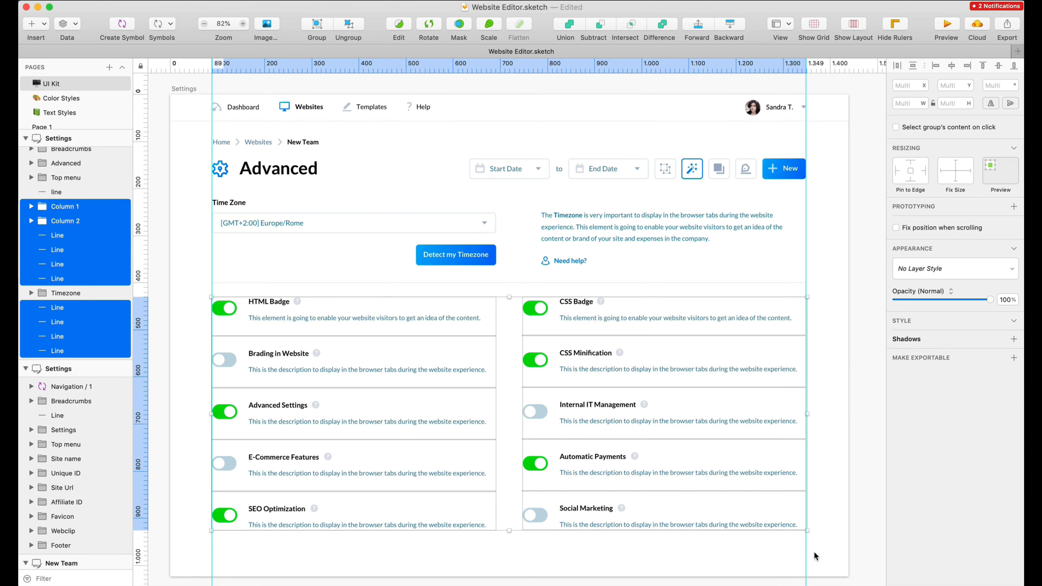
{"action": "key", "text": "super+g"}
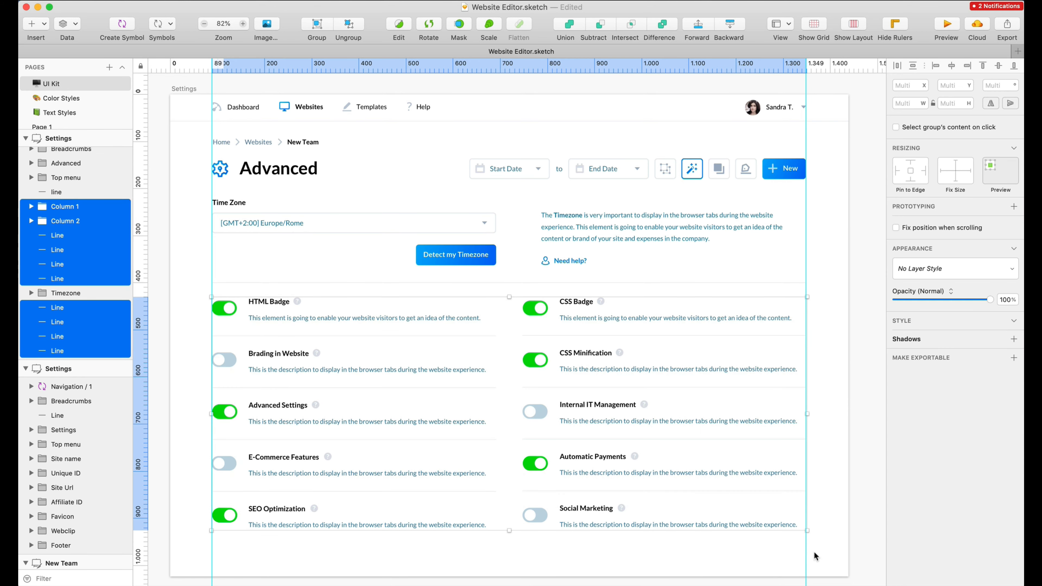
{"action": "key", "text": "super+r"}
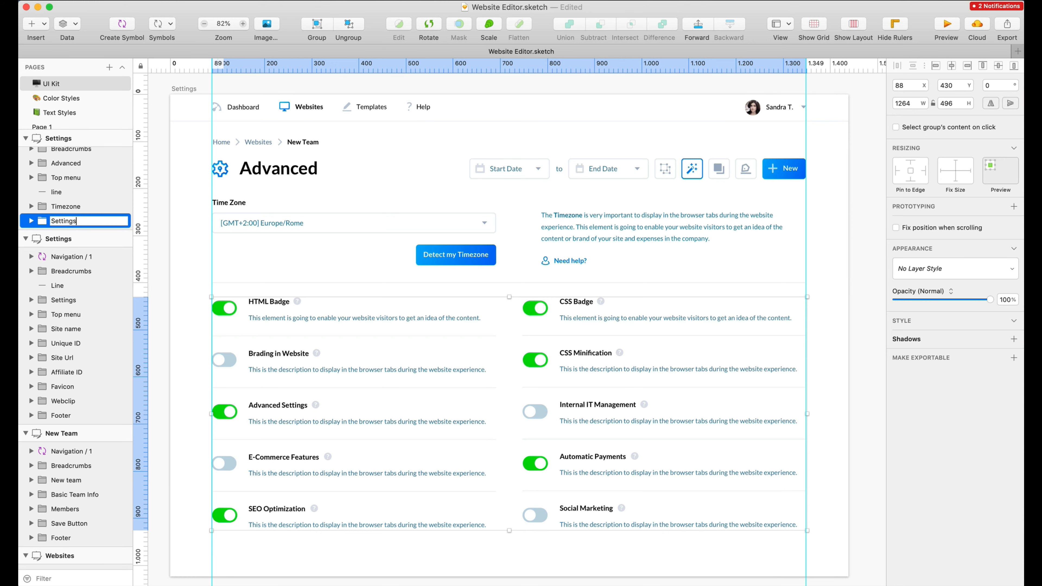
{"action": "key", "text": "Return"}
Move the Timezone group above the line layer in the layer list, keeping it outside the Top menu group.
{"action": "left_click", "coordinate": [466, 283]}
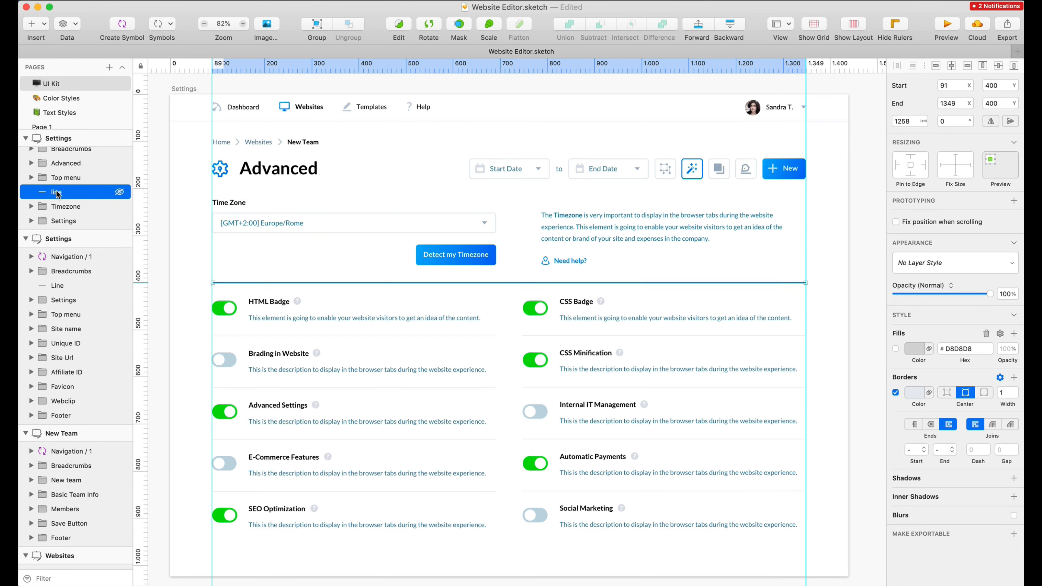
{"action": "left_click_drag", "start_coordinate": [58, 205], "coordinate": [59, 178]}
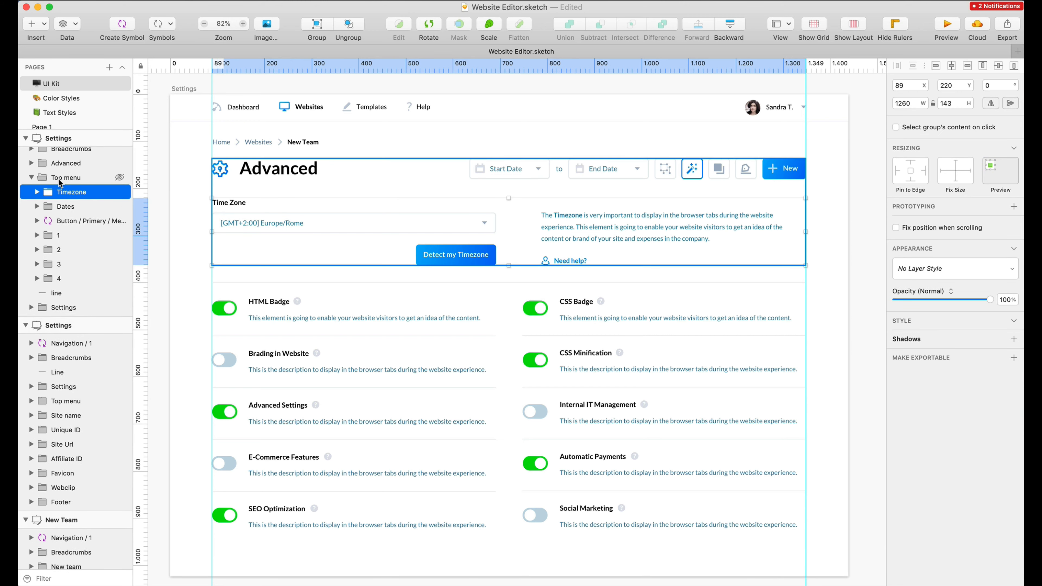
{"action": "key", "text": "super+z"}
{"action": "mouse_move", "coordinate": [62, 214]}
{"action": "left_mouse_down"}
{"action": "mouse_move", "coordinate": [63, 241]}
{"action": "mouse_move", "coordinate": [59, 233]}
{"action": "left_mouse_up"}
{"action": "left_click", "coordinate": [839, 294]}
Rename the redesigned Settings artboard to Advanced.
{"action": "scroll", "coordinate": [839, 294], "scroll_direction": "down", "scroll_amount": 3}
{"action": "double_click", "coordinate": [420, 159]}
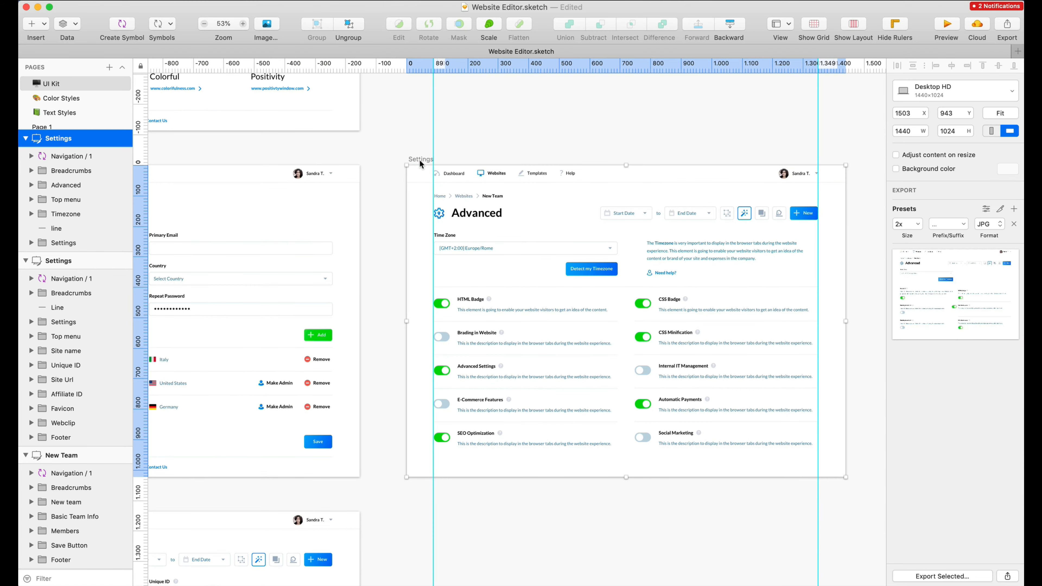
{"action": "type", "text": "Advanced"}
{"action": "key", "text": "Return"}
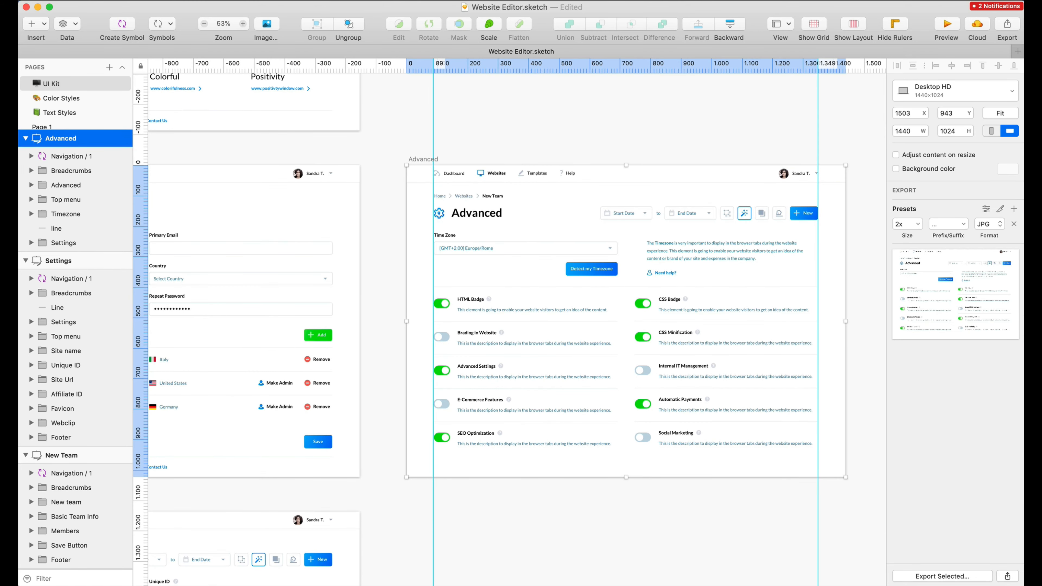
{"action": "left_click", "coordinate": [664, 104]}
Sample the toggle descriptions' blue as the text colour of the Timezone description paragraph.
{"action": "scroll", "coordinate": [745, 222], "scroll_direction": "down", "scroll_amount": 2}
{"action": "scroll", "coordinate": [745, 222], "scroll_direction": "right", "scroll_amount": 2}
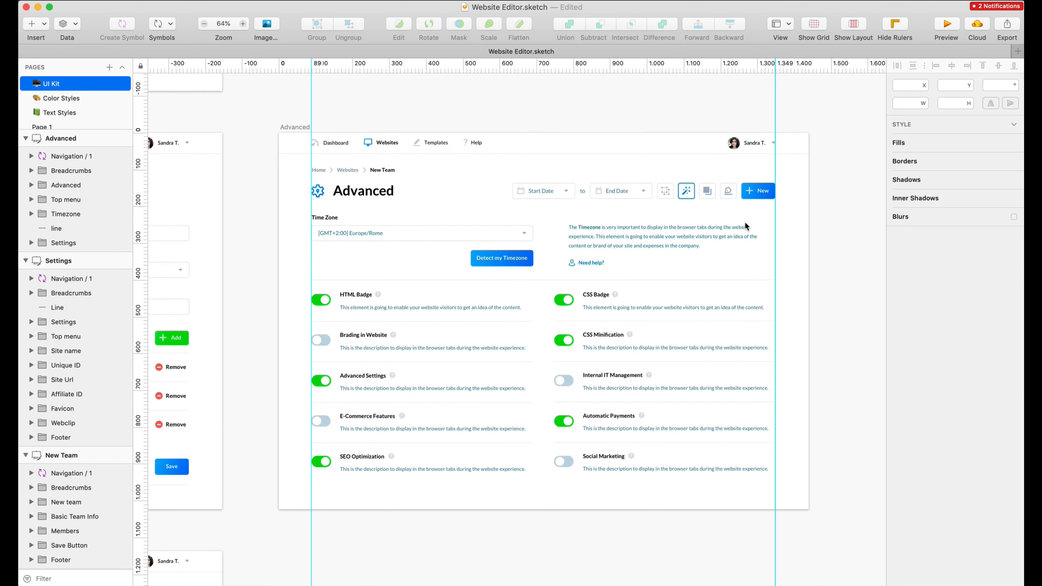
{"action": "left_click", "coordinate": [645, 228], "text": "super"}
{"action": "scroll", "coordinate": [646, 228], "scroll_direction": "down", "scroll_amount": 5}
{"action": "scroll", "coordinate": [645, 228], "scroll_direction": "up", "scroll_amount": 5}
{"action": "scroll", "coordinate": [645, 228], "scroll_direction": "up", "scroll_amount": 10}
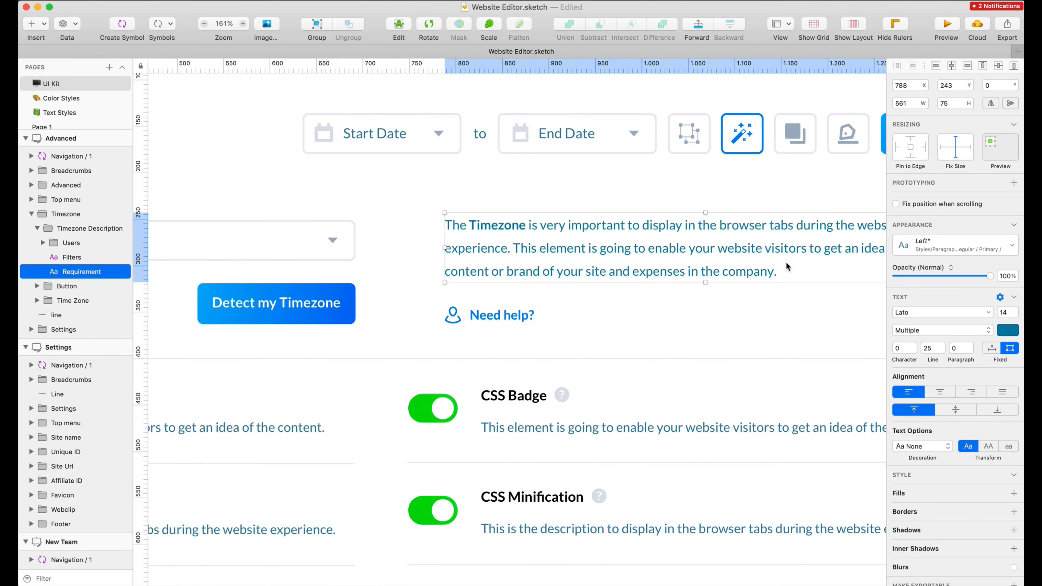
{"action": "left_click", "coordinate": [1008, 330]}
{"action": "left_click", "coordinate": [901, 457]}
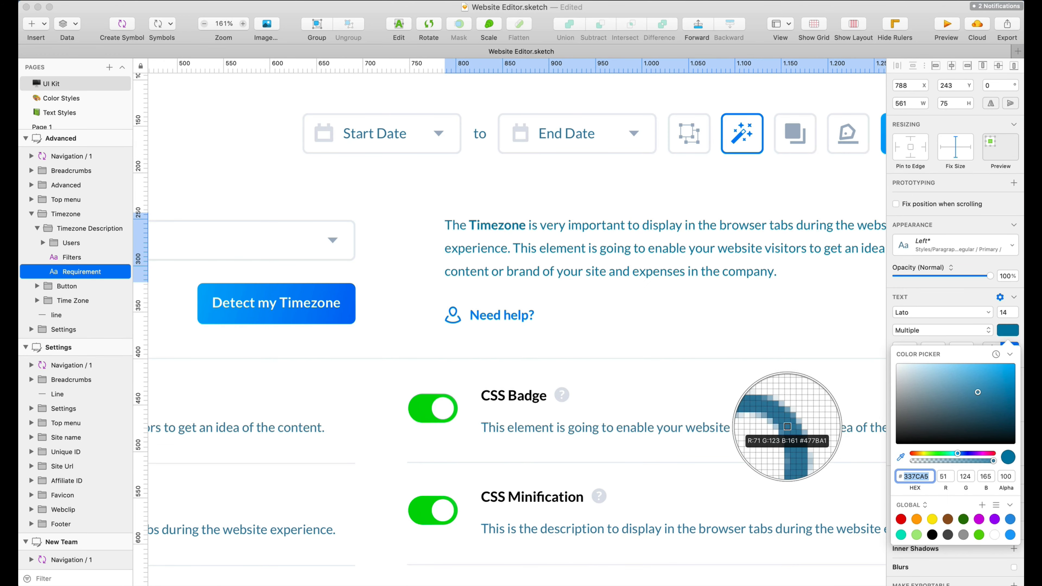
{"action": "key", "text": "Escape"}
{"action": "key", "text": "Escape"}
{"action": "scroll", "coordinate": [656, 176], "scroll_direction": "down", "scroll_amount": 5}
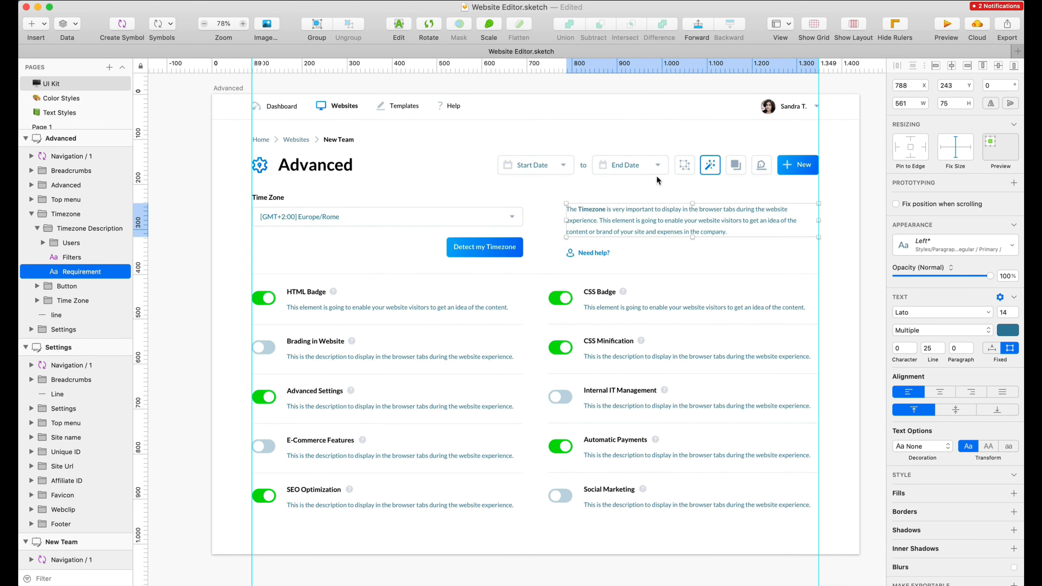
Remove the vertical guides from the Advanced artboard.
{"action": "left_click", "coordinate": [301, 85]}
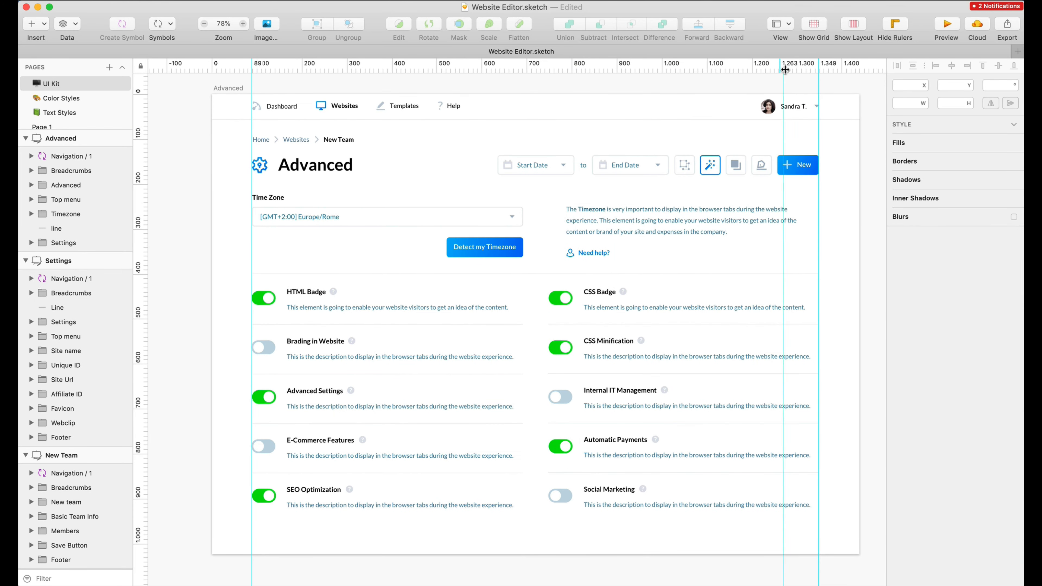
{"action": "left_click_drag", "start_coordinate": [819, 67], "coordinate": [26, 67]}
{"action": "scroll", "coordinate": [485, 83], "scroll_direction": "down", "scroll_amount": 2}
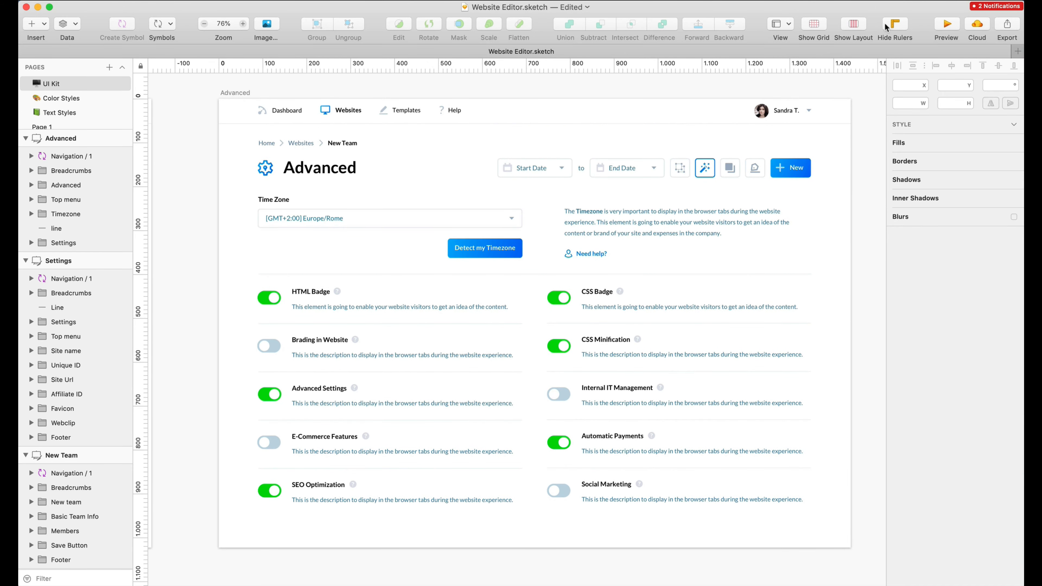